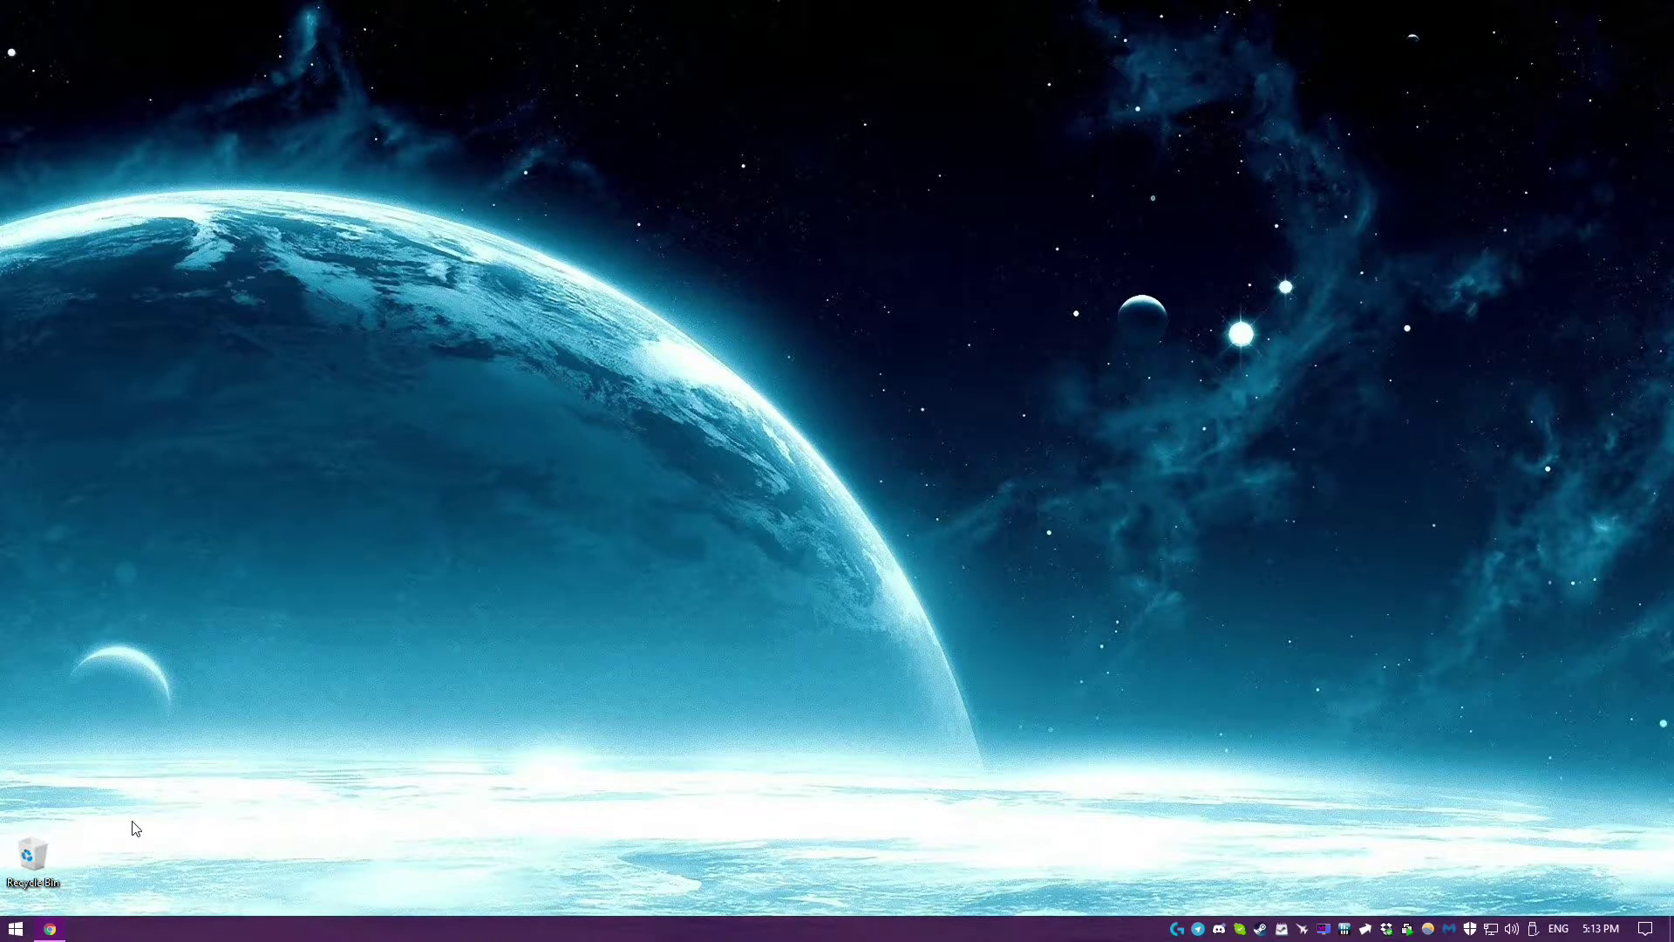
Open the C:\Program Files\OBS folder in File Explorer.
left_click(15, 928)
left_click(319, 630)
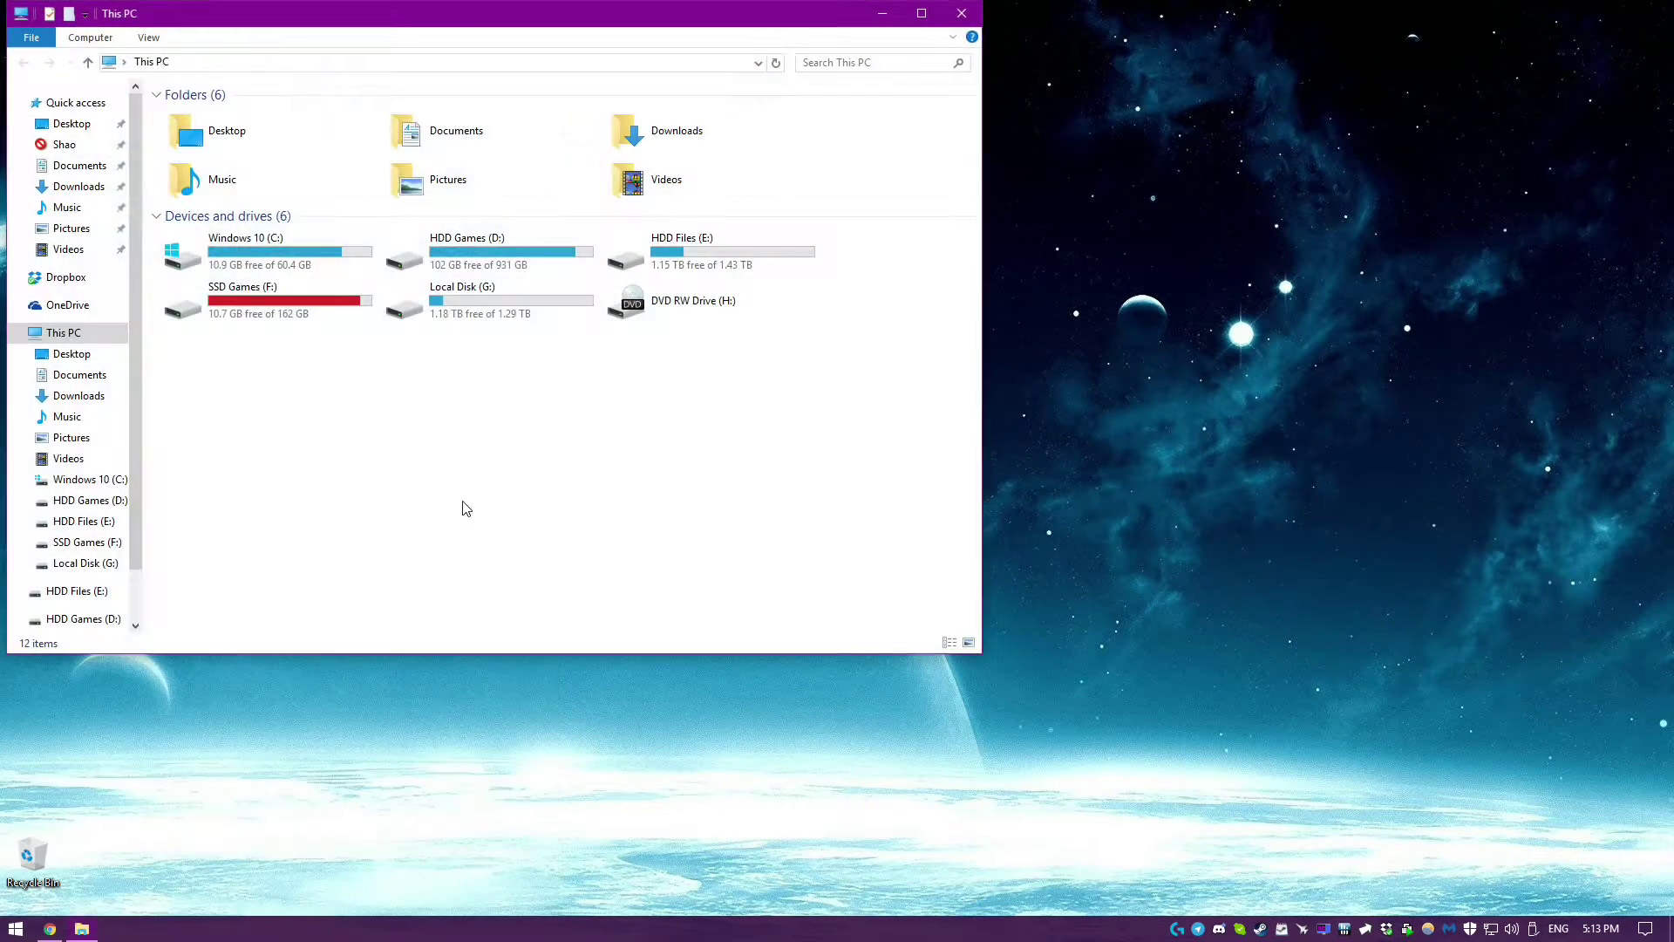
double_click(255, 241)
double_click(217, 206)
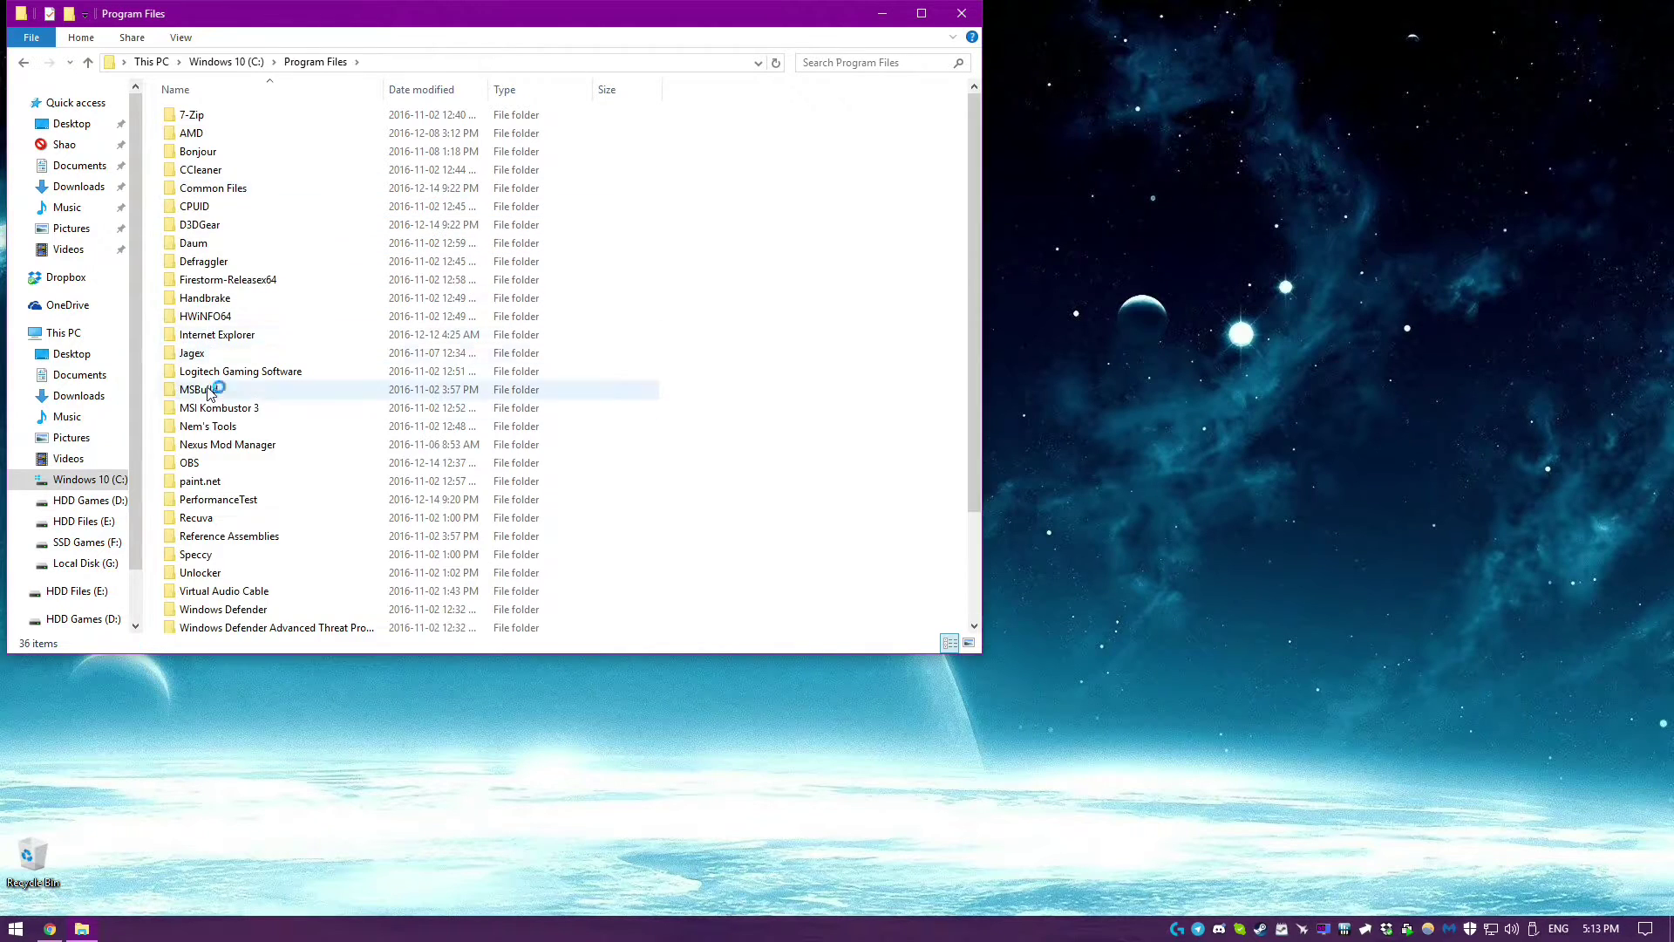
double_click(194, 464)
Create a desktop shortcut to the OBS application, close Explorer, and reposition the shortcut.
left_click(186, 354)
right_click(187, 354)
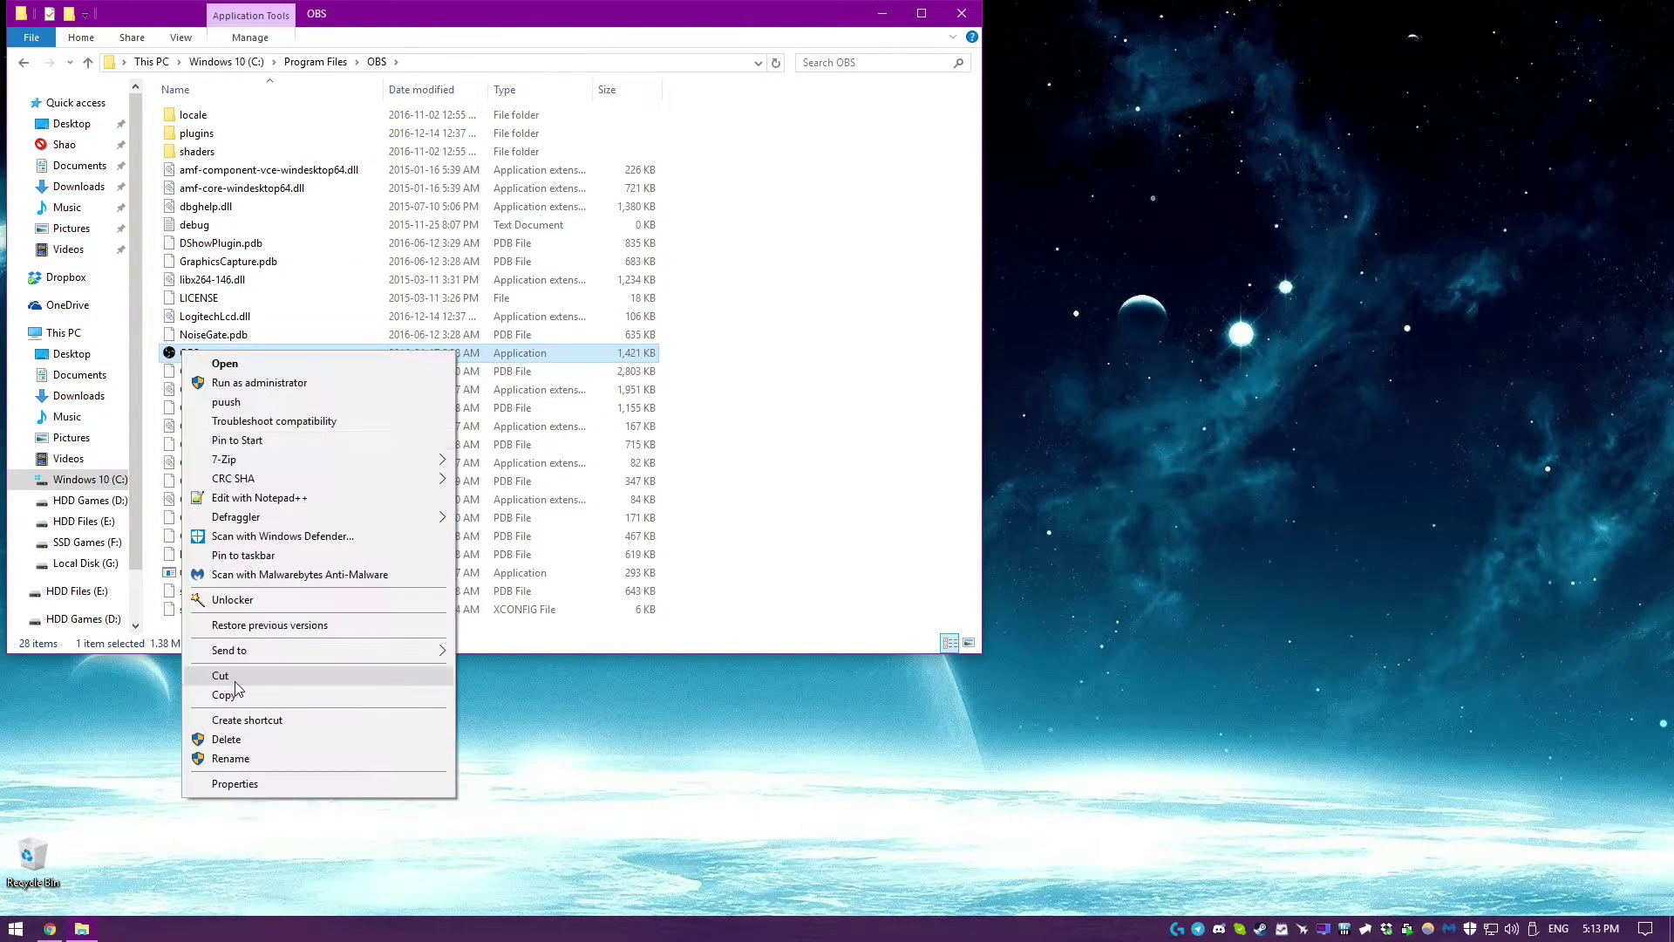
left_click(239, 717)
left_click(898, 466)
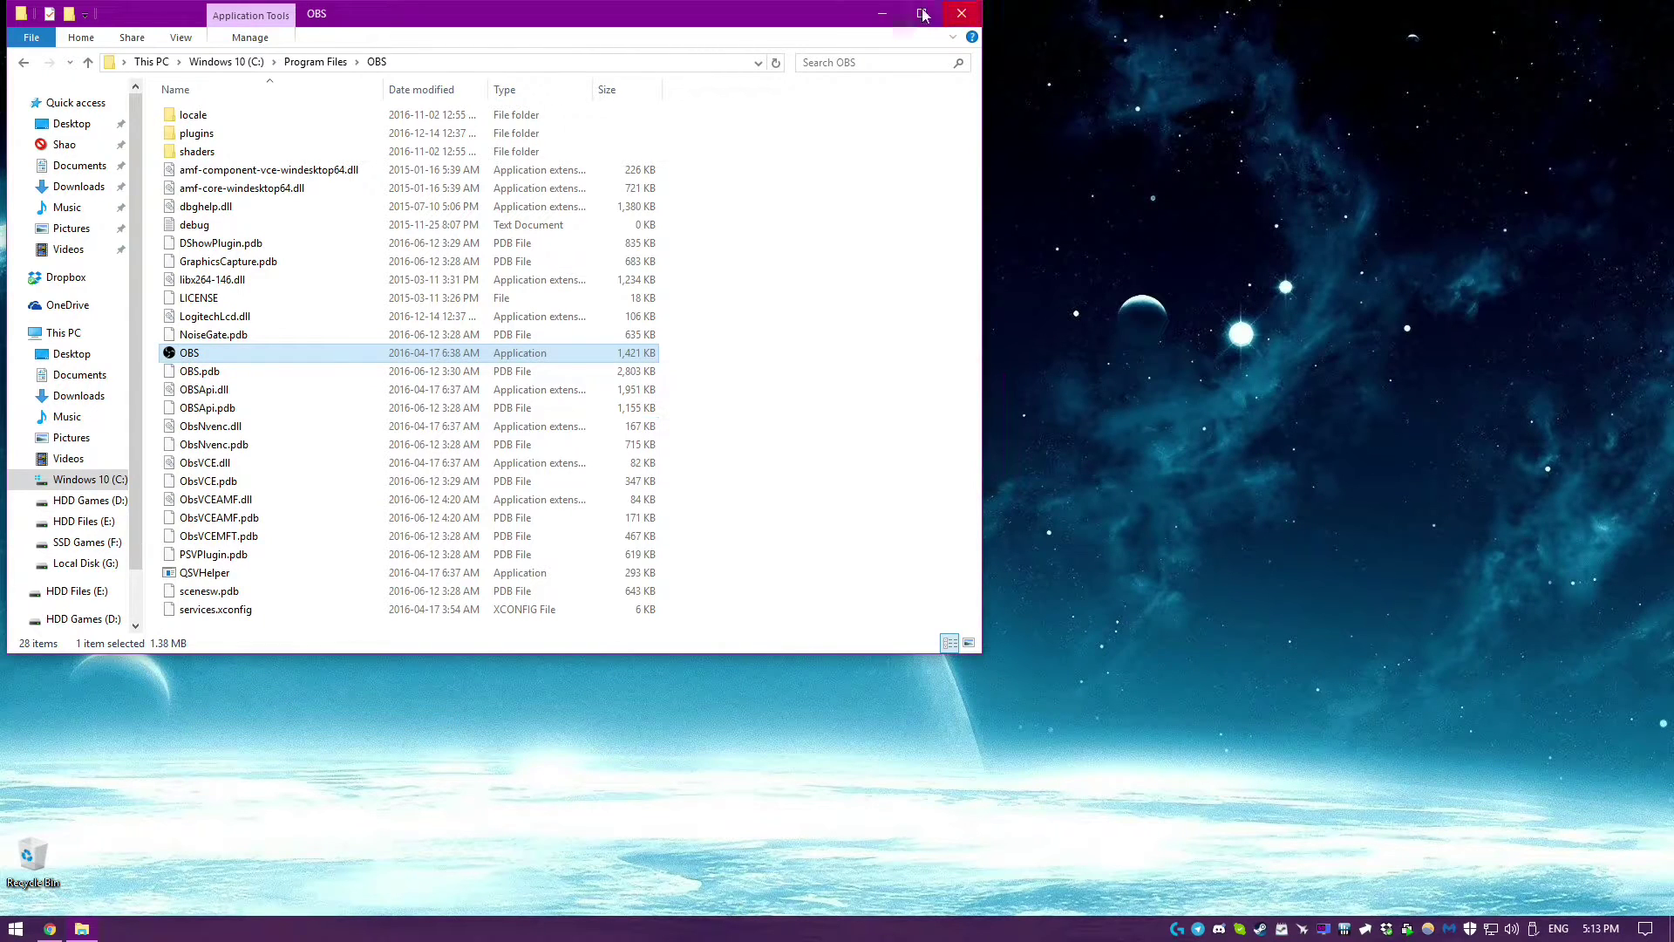
left_click(962, 13)
left_click_drag(35, 35, 280, 331)
Clear the Start in path in the OBS shortcut's Properties.
right_click(202, 255)
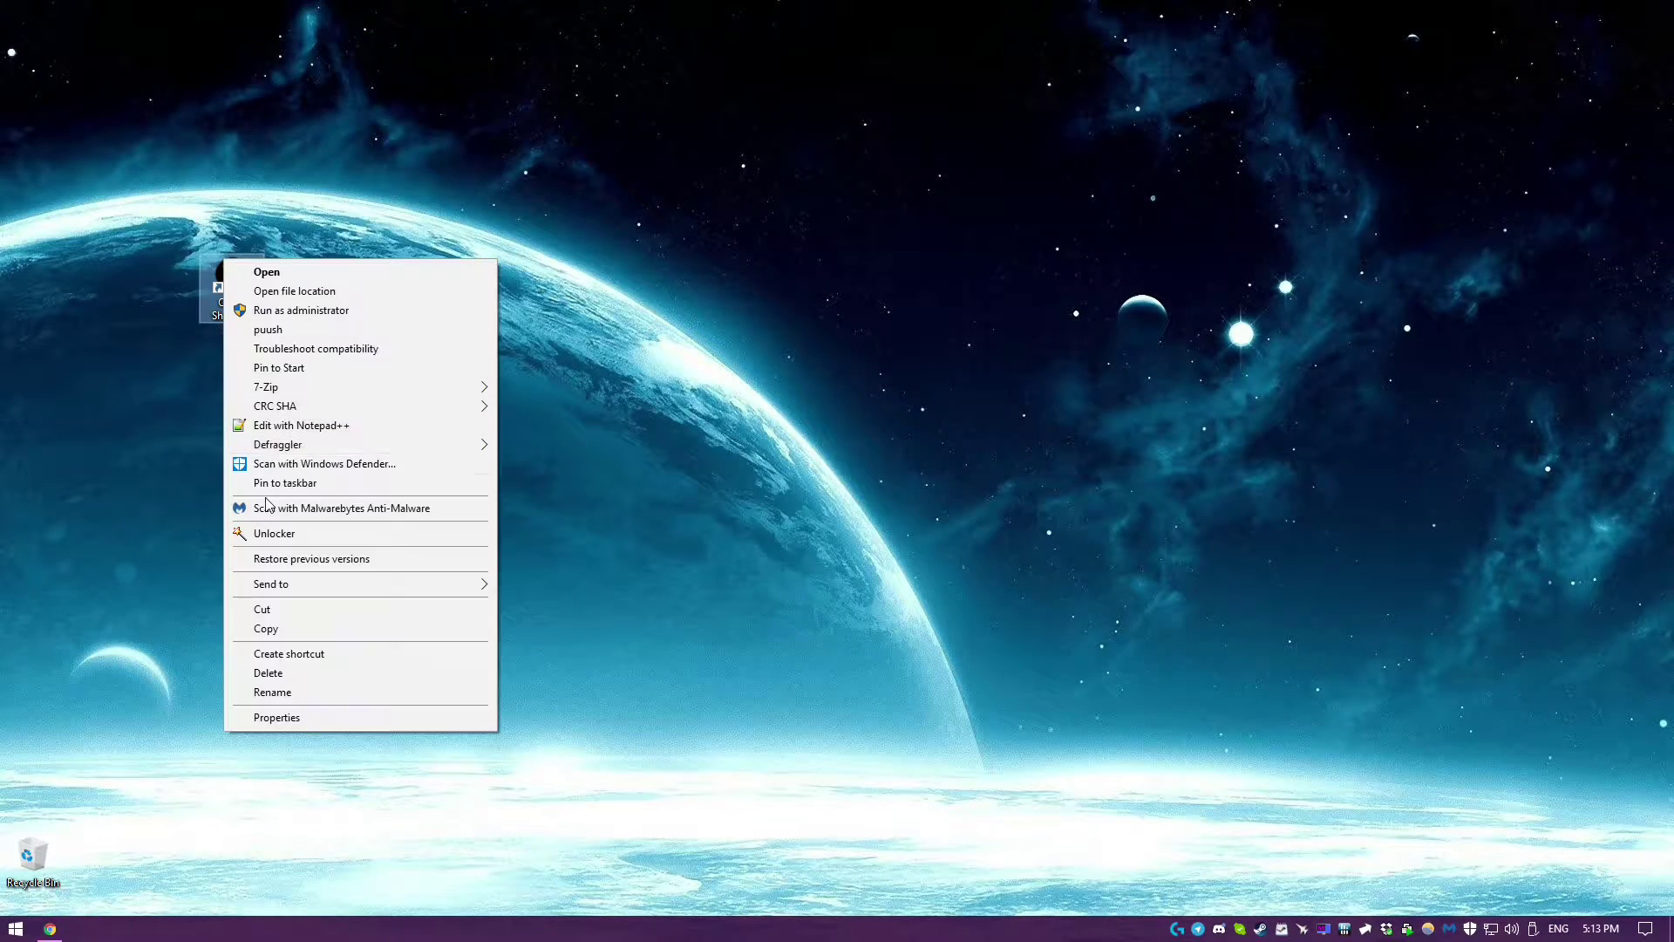
left_click(288, 716)
left_click(419, 472)
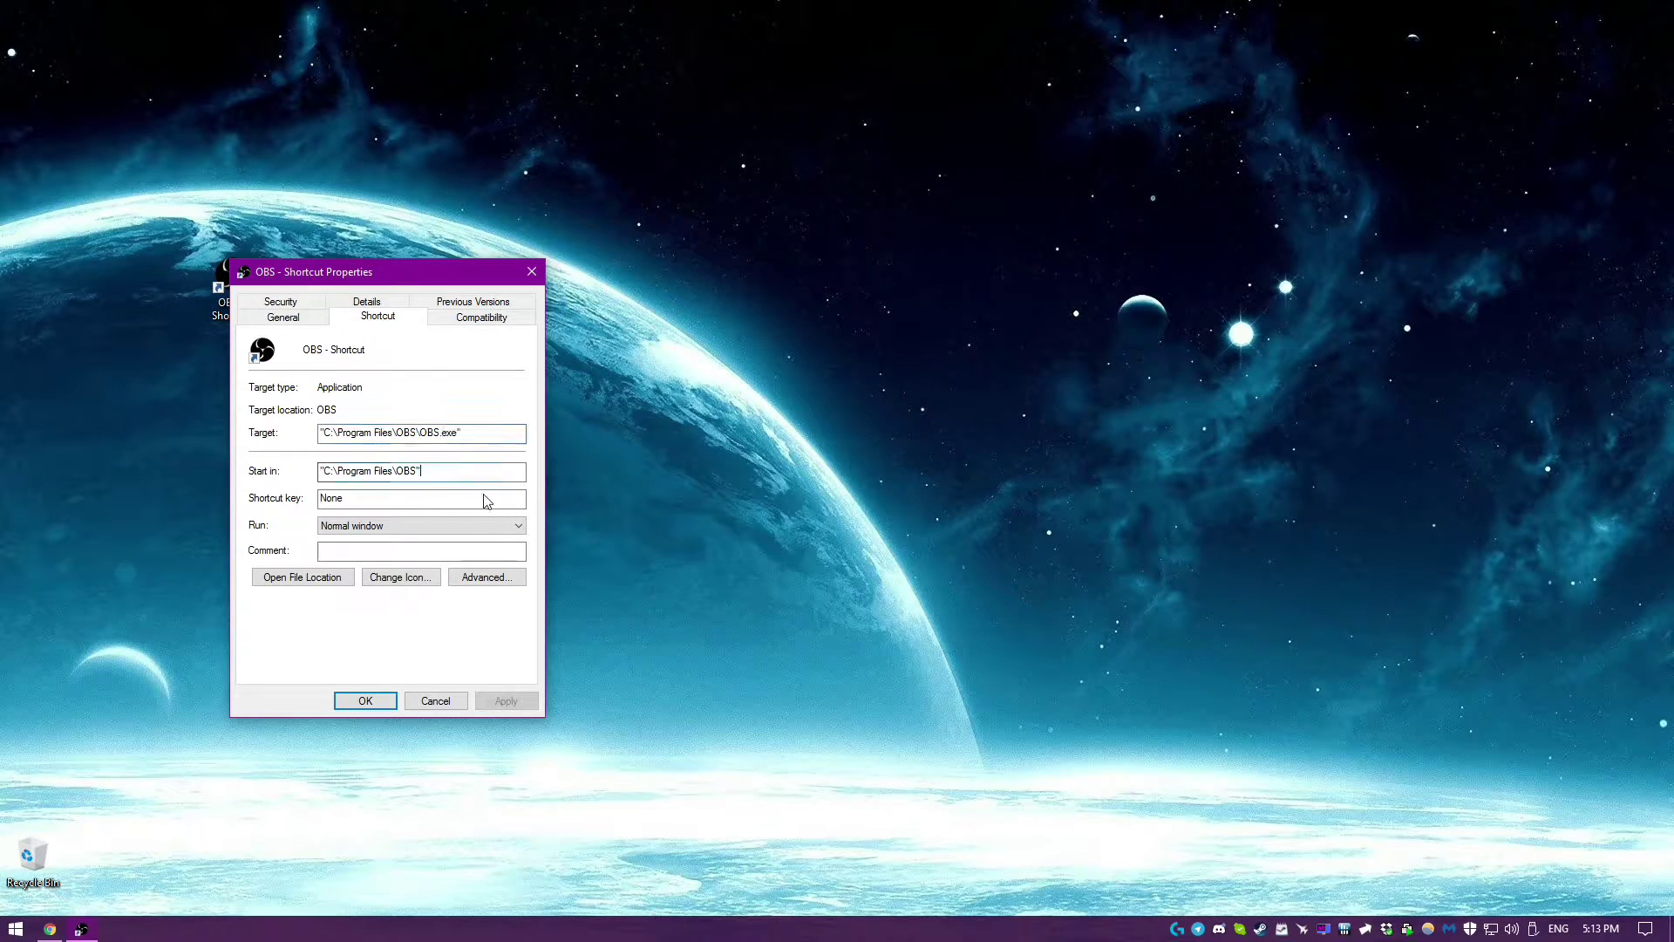
key("ctrl+a")
key("BackSpace")
Paste the tutorial's cmd.exe /c start /affinity command in front of the OBS target path.
left_click(512, 429)
key("ctrl+a")
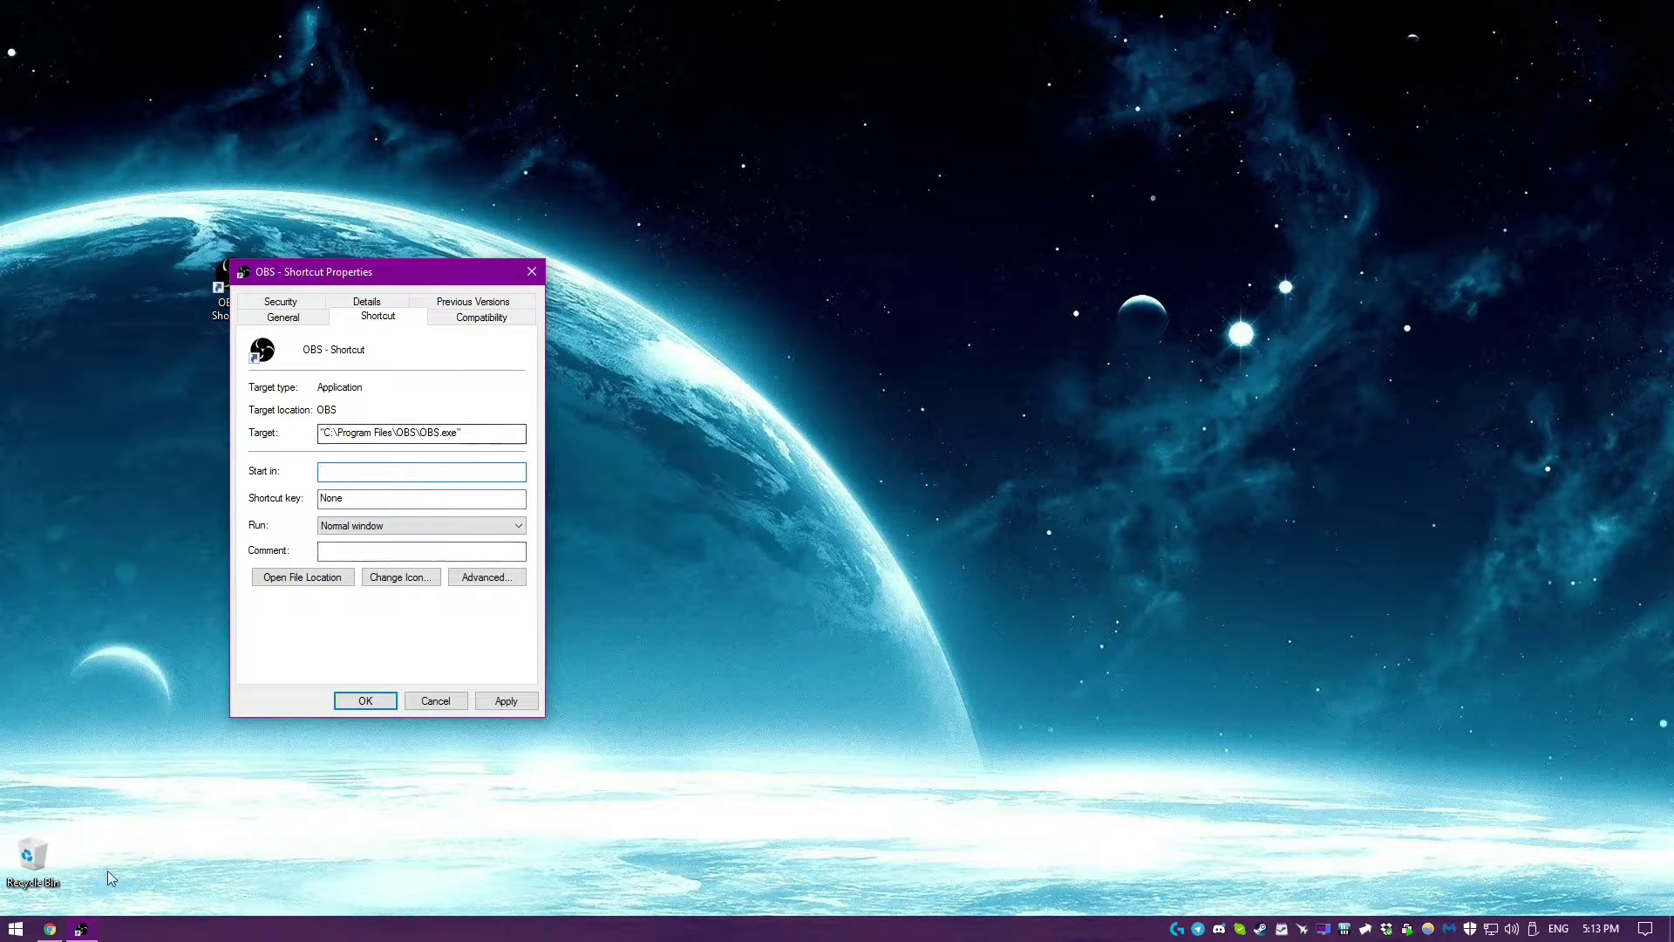
key("alt+Tab")
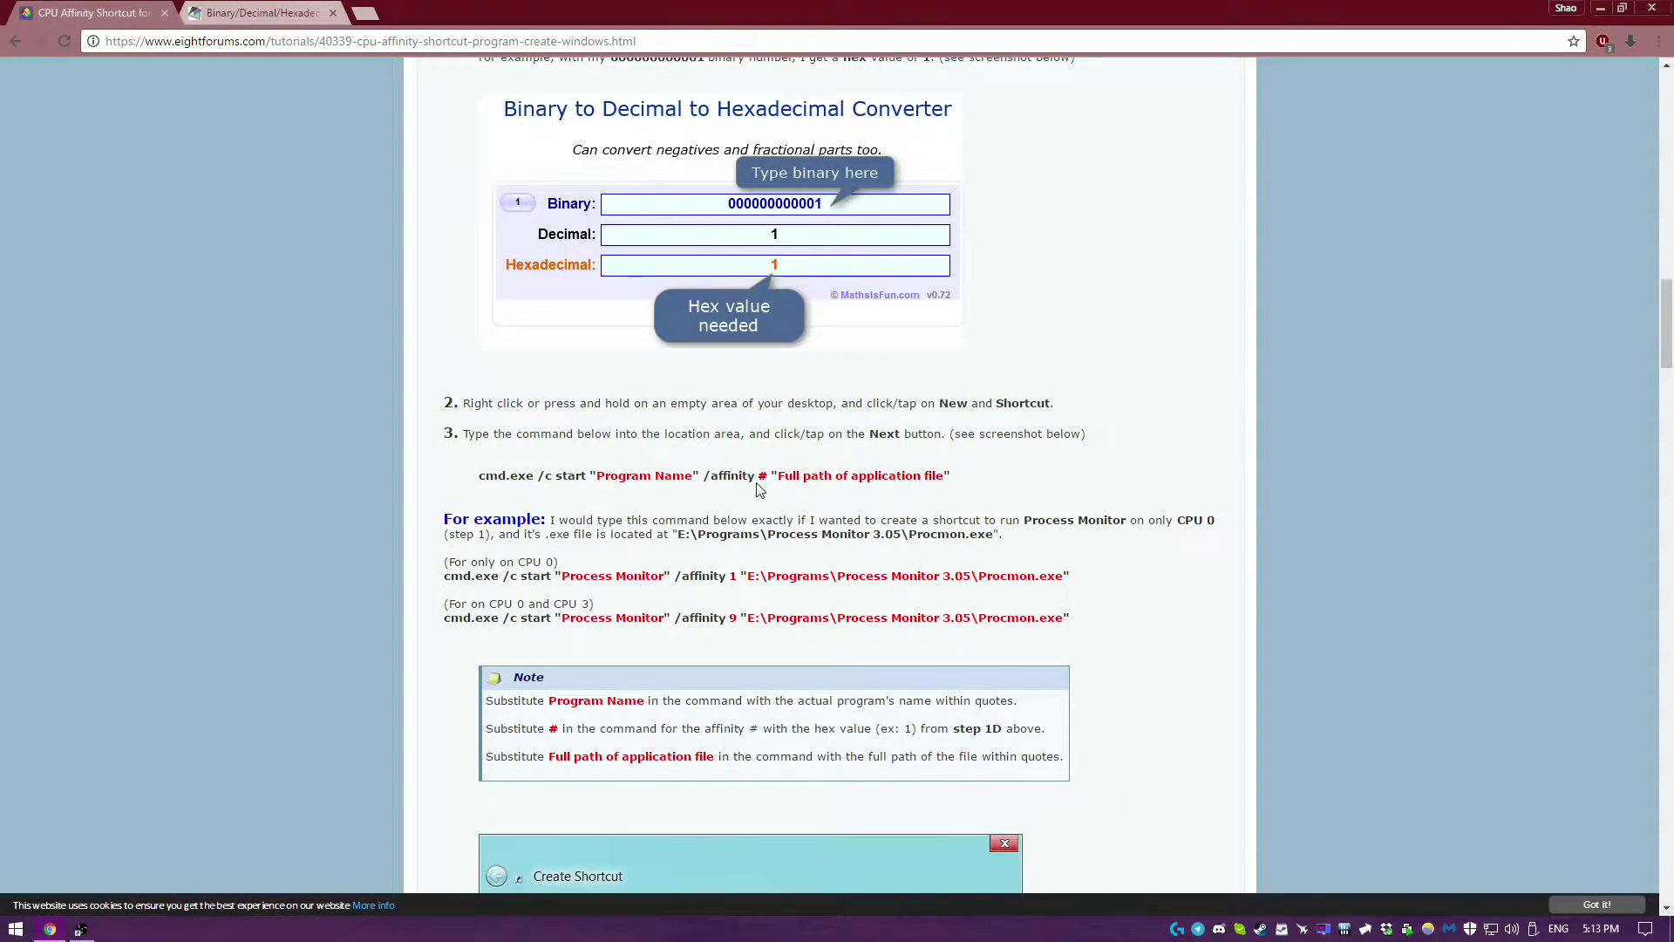
left_click_drag(767, 477, 493, 481)
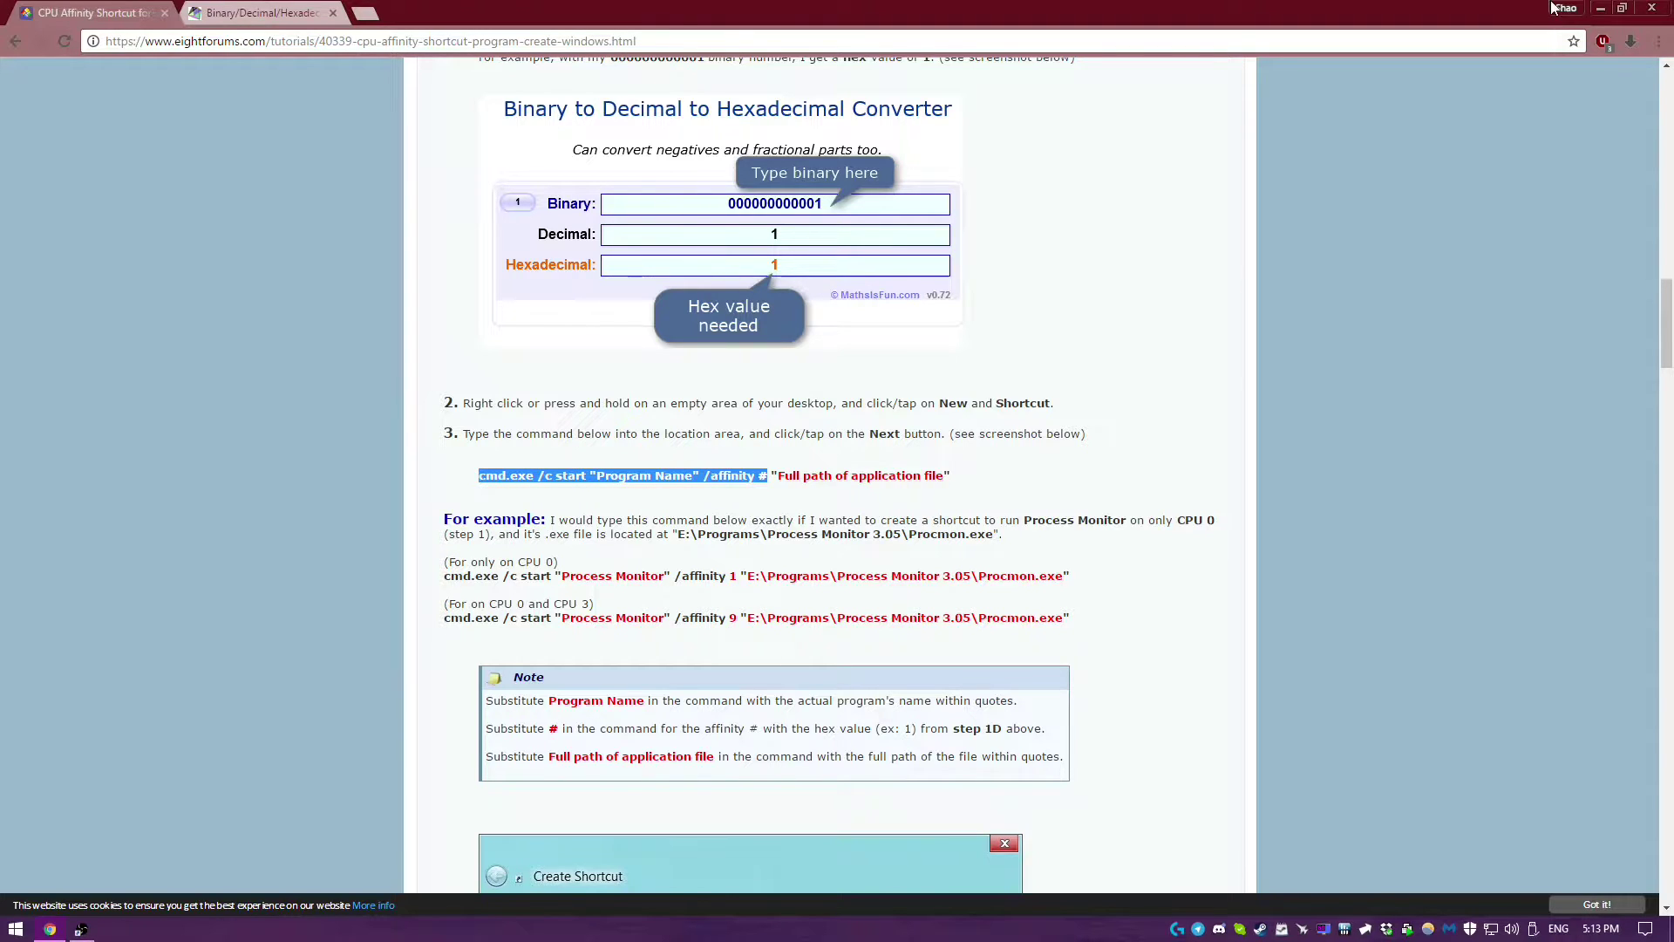
left_click(1595, 8)
left_click(321, 432)
type("cmd.exe /c start \"Program Name\" /affinity #")
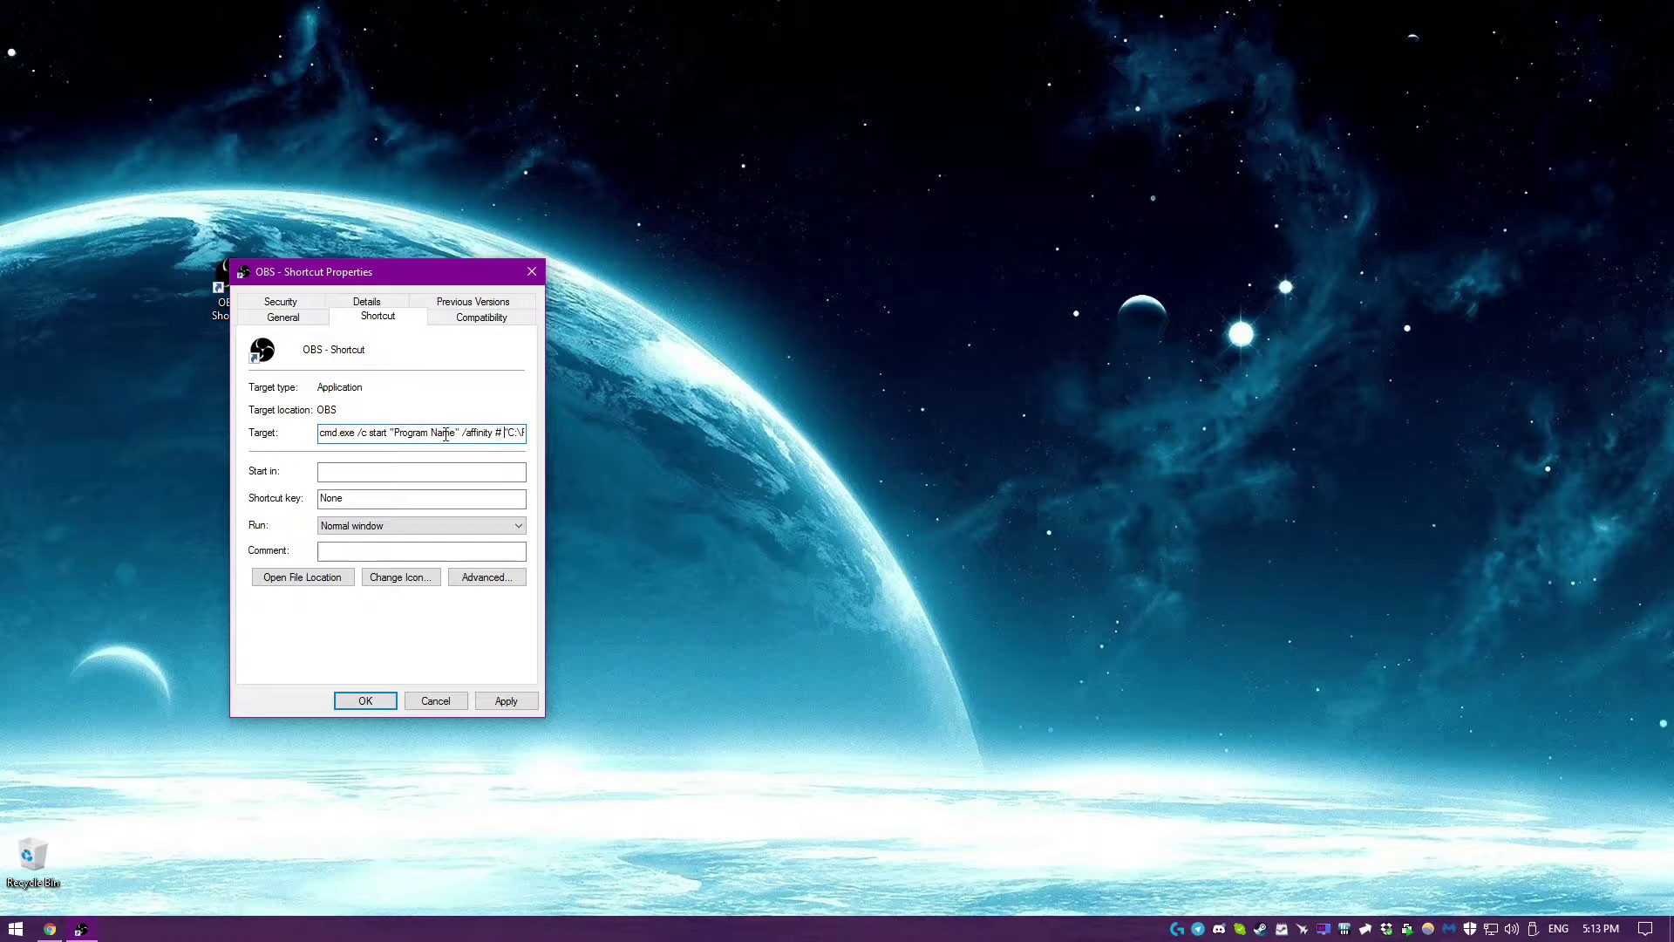
Replace the Program Name placeholder in the target with OBS.
left_click_drag(457, 433, 393, 433)
key("BackSpace")
type("OBS")
left_click(49, 930)
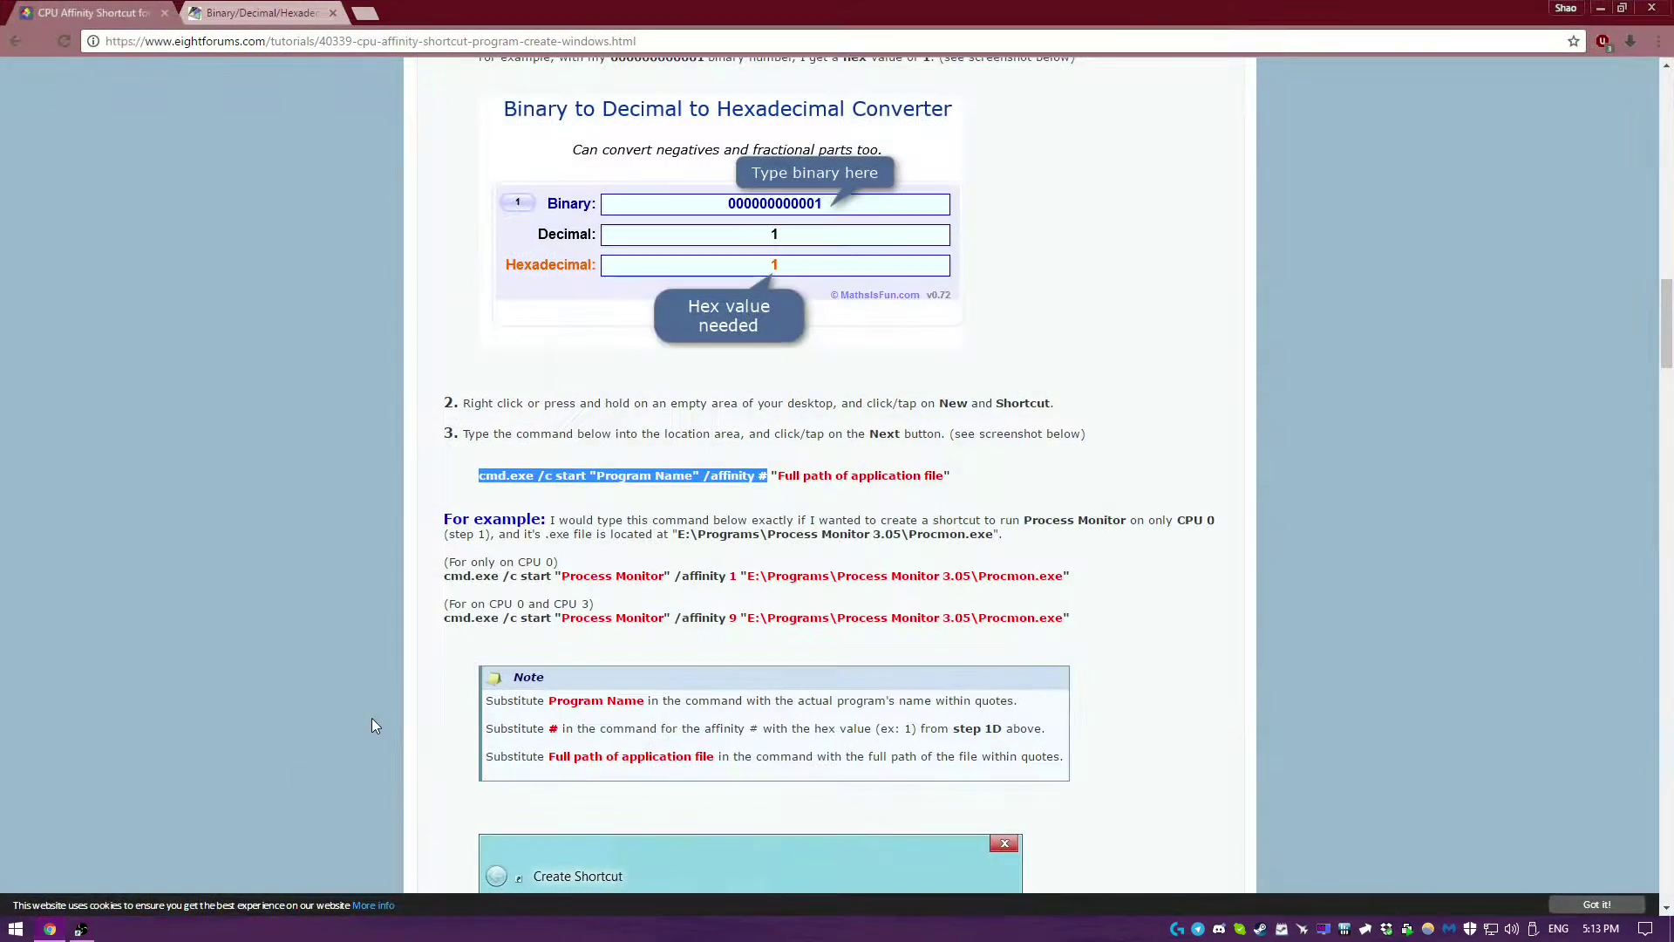
Review the affinity tutorial's binary steps, then move to the Math is Fun binary converter tab.
left_click(1174, 519)
scroll(663, 397, "down", 6)
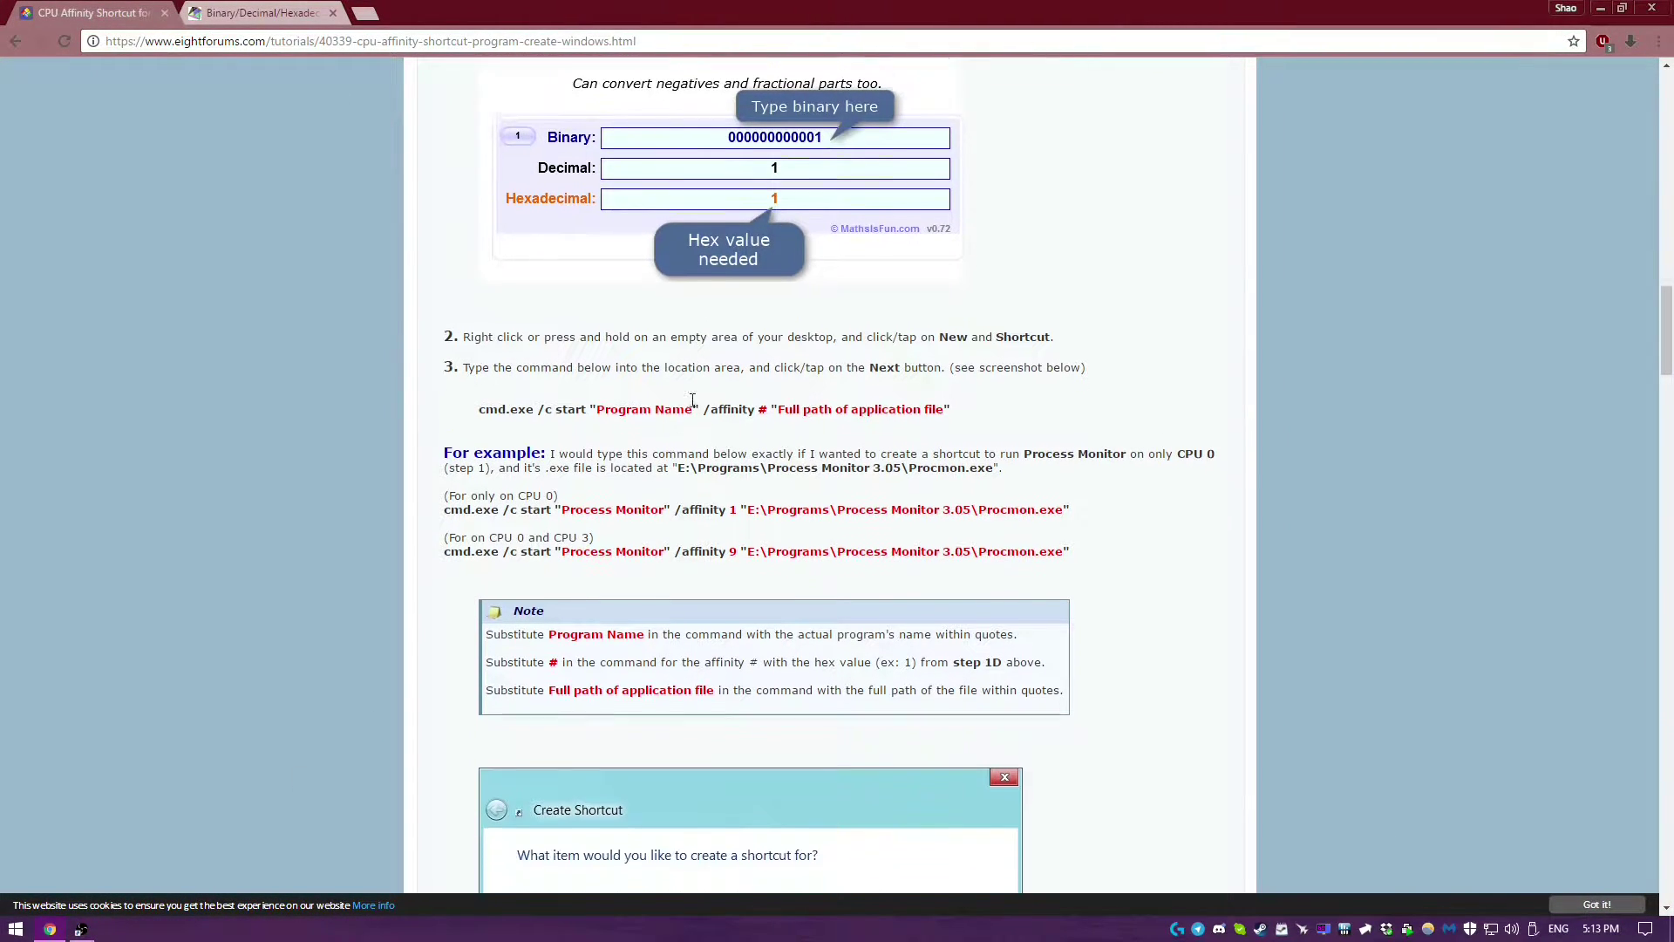
scroll(663, 397, "up", 7)
scroll(665, 402, "up", 4)
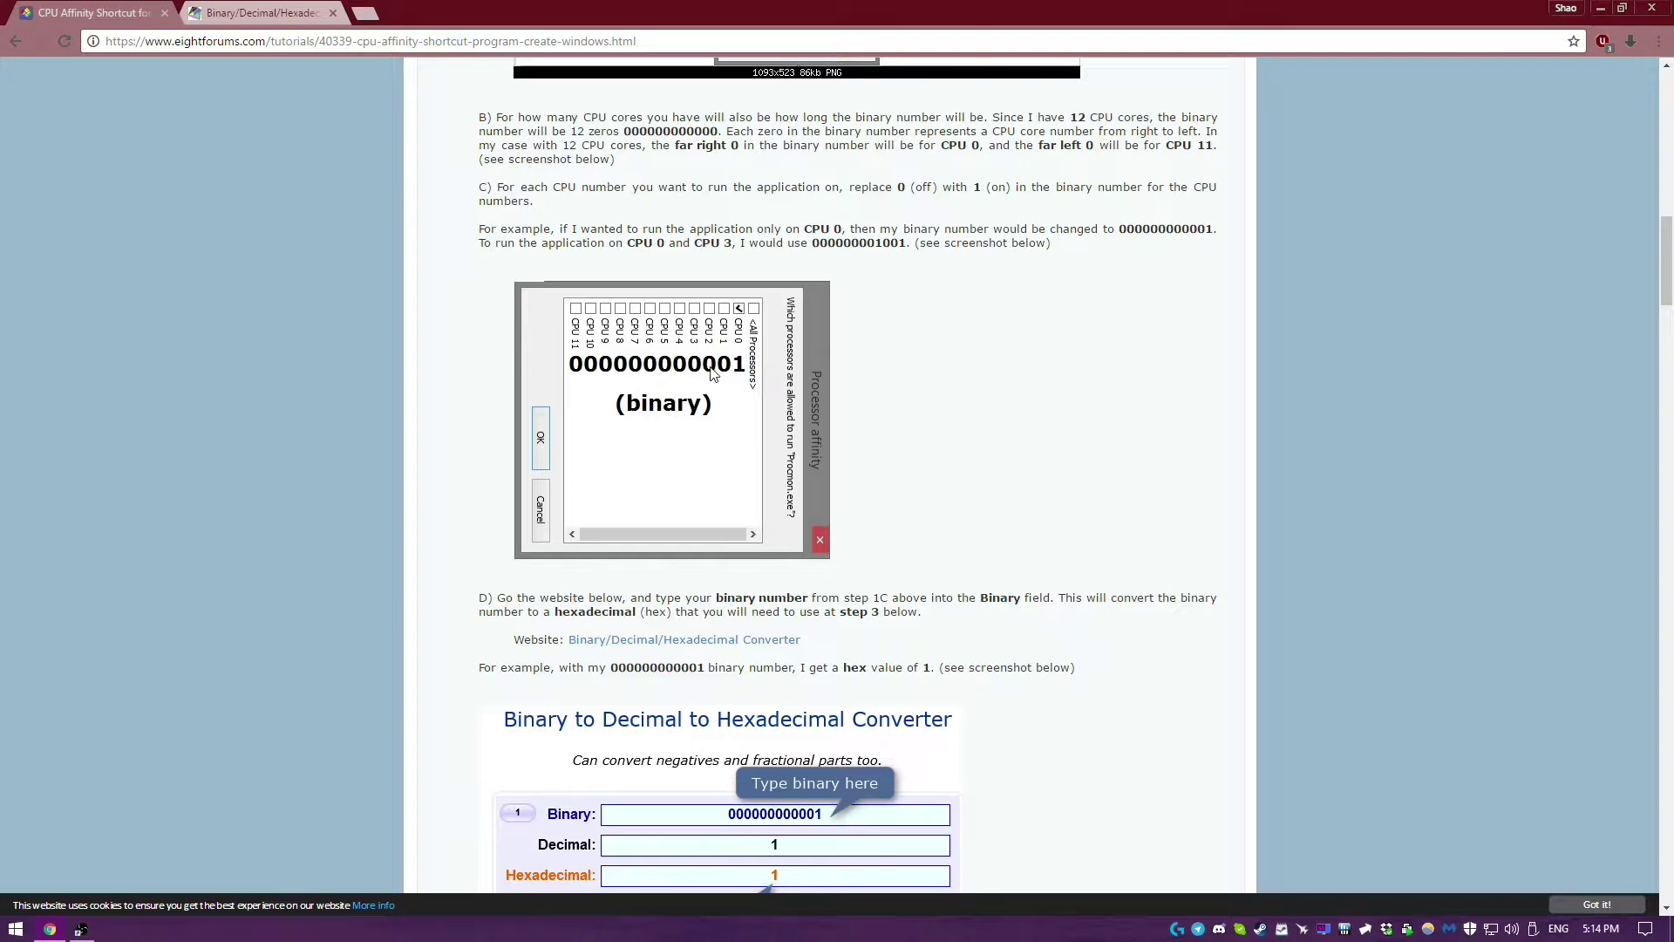
left_click(278, 12)
left_click(175, 7)
left_click(318, 11)
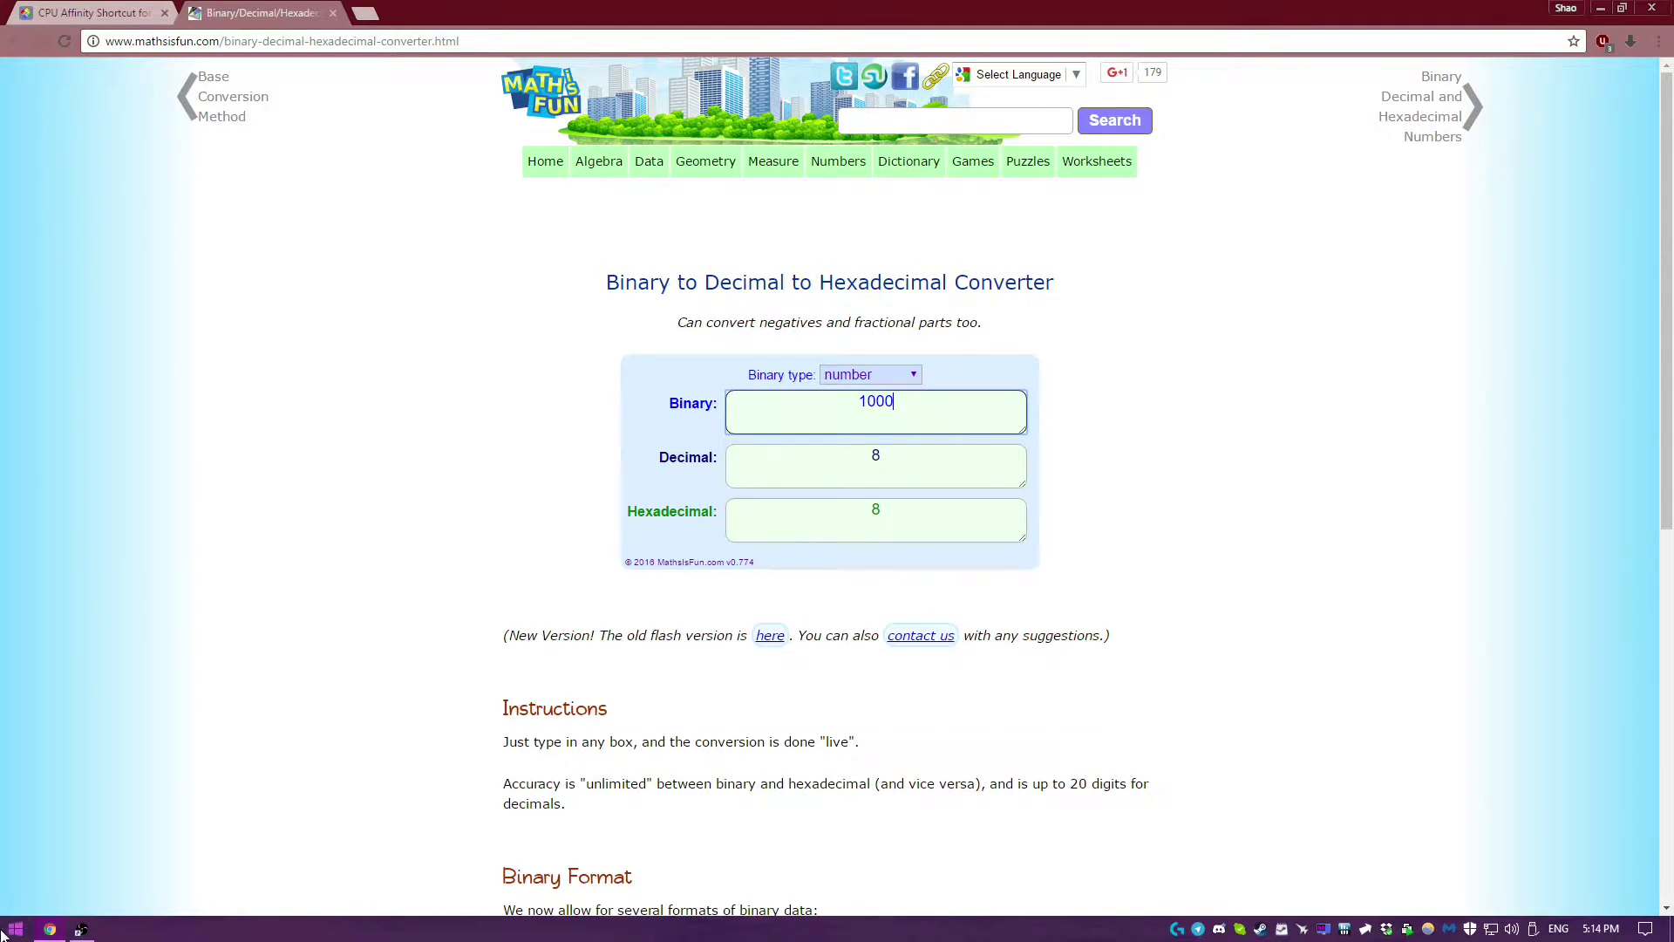
Replace the # in the OBS shortcut target with affinity 8, save it, and show the desktop.
left_click(81, 930)
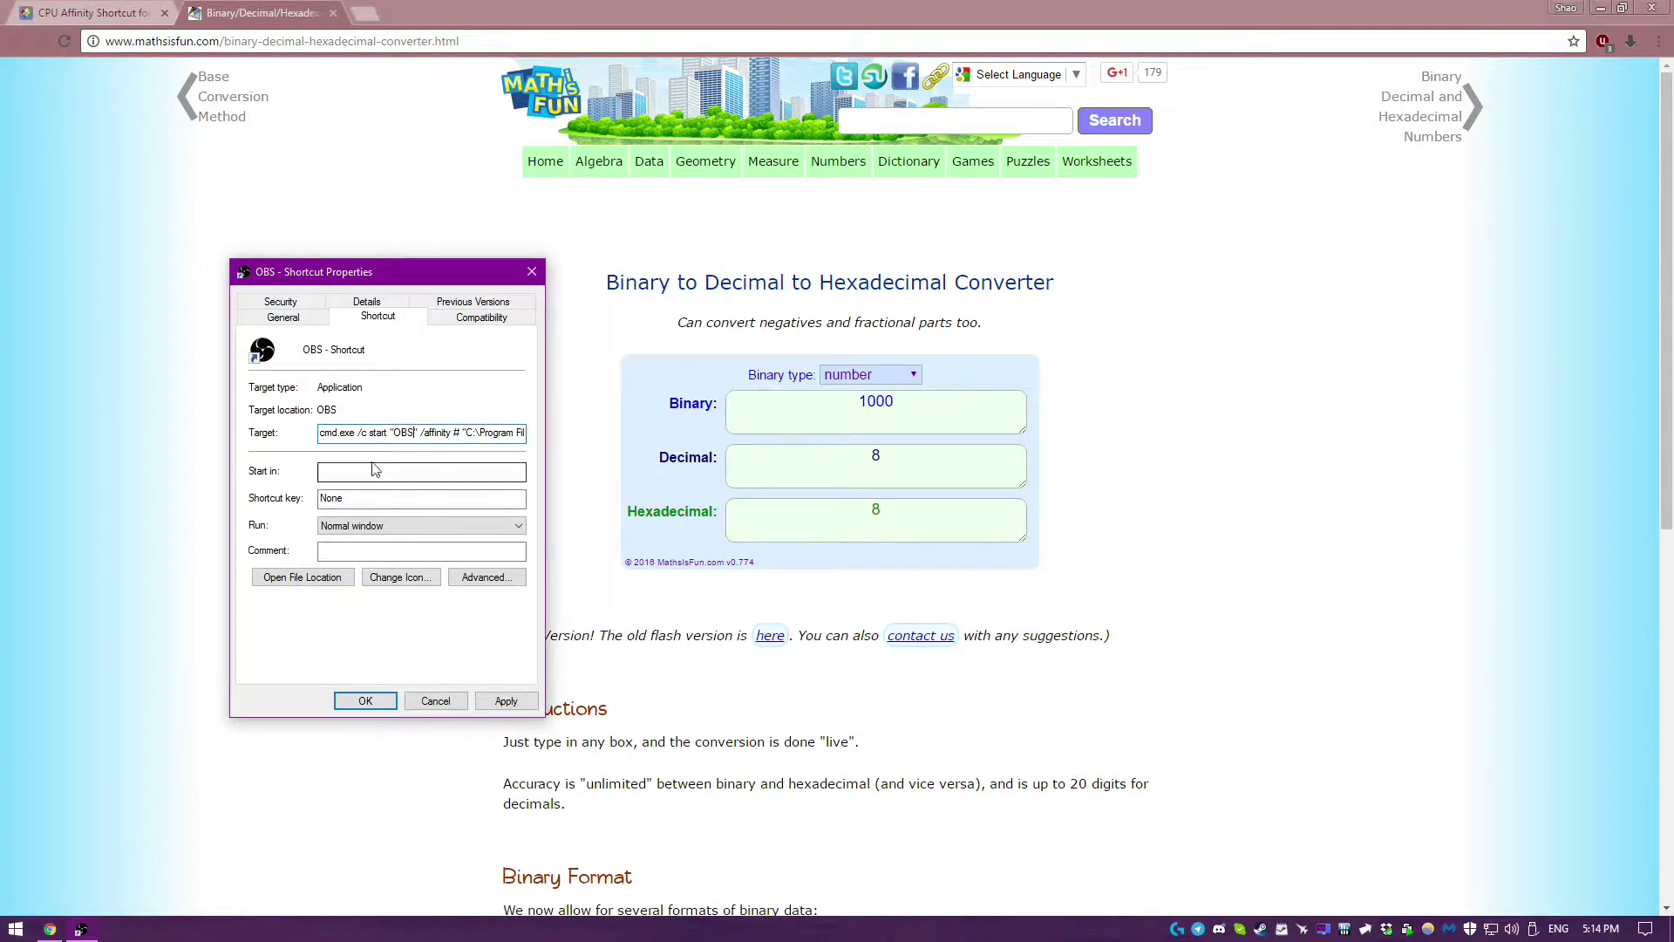
left_click(463, 432)
key("BackSpace")
key("BackSpace")
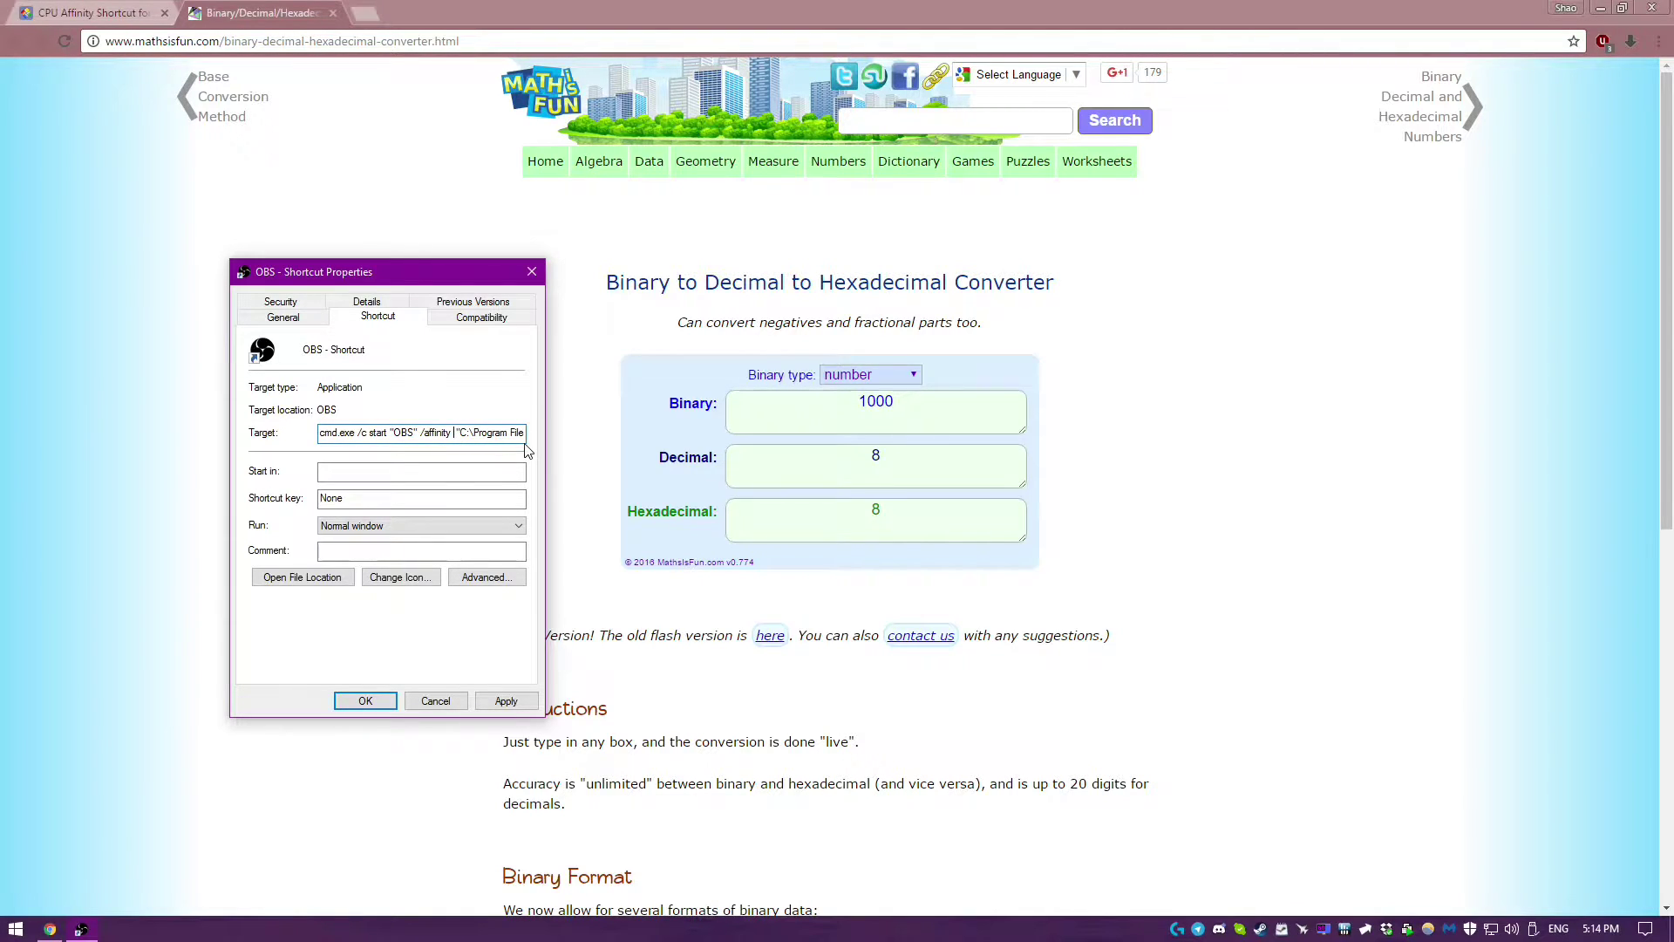
type("8")
left_click(364, 702)
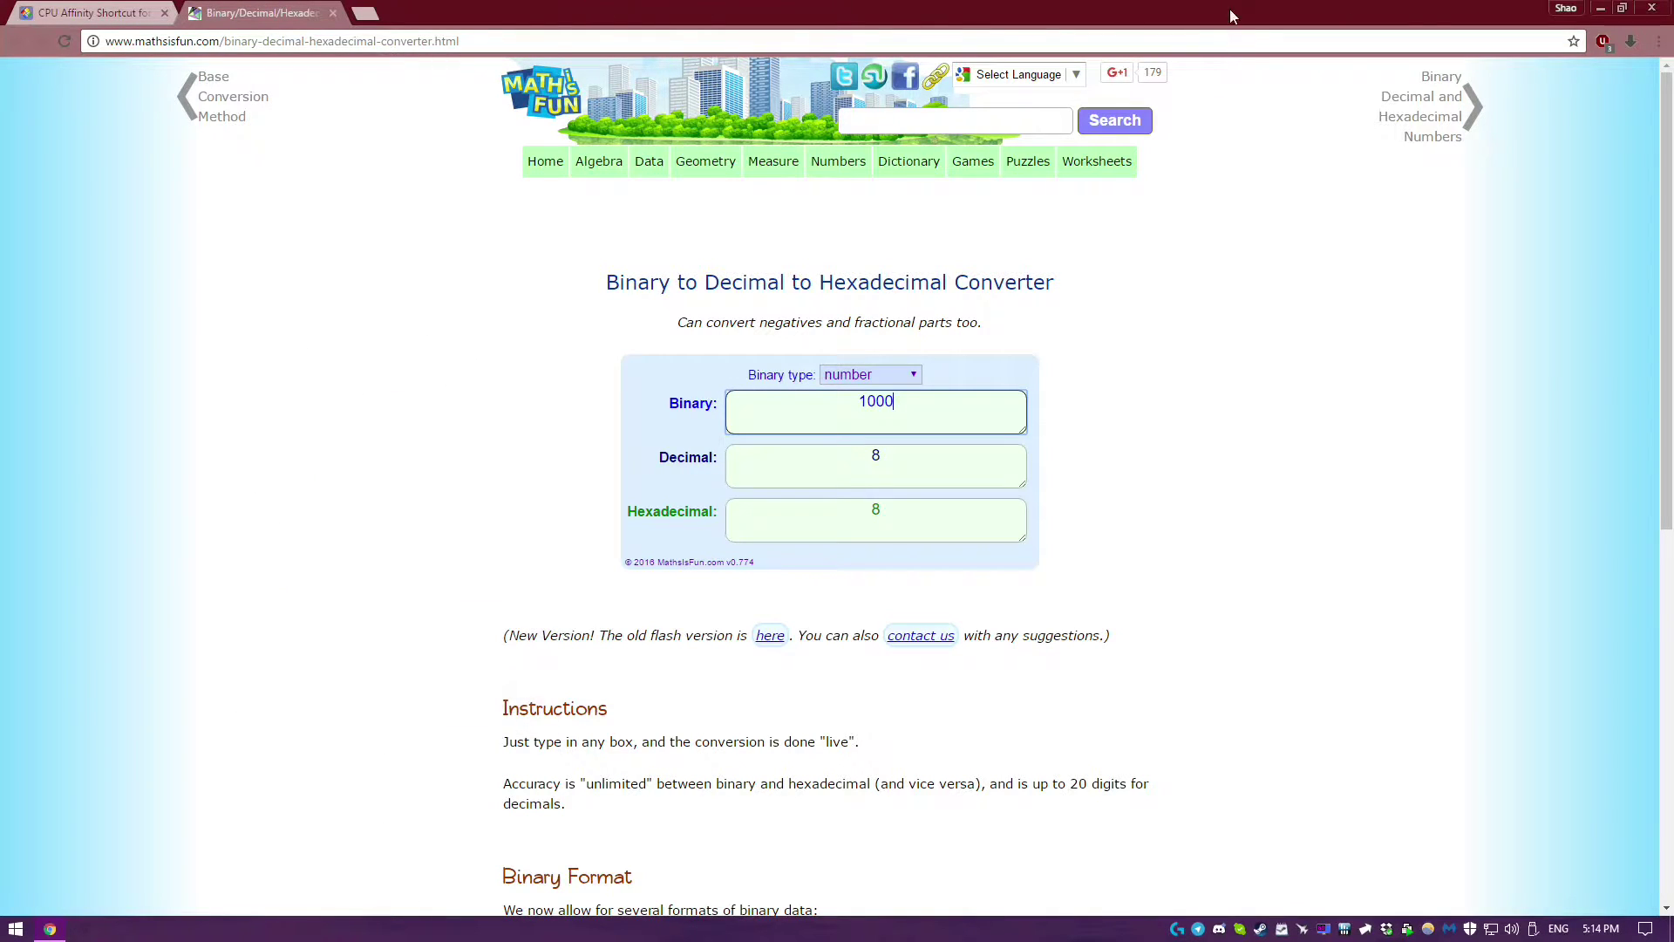
left_click(1601, 8)
Set the OBS shortcut's icon from OBS.exe in C:\Program Files\OBS and apply it.
left_click_drag(231, 277, 628, 367)
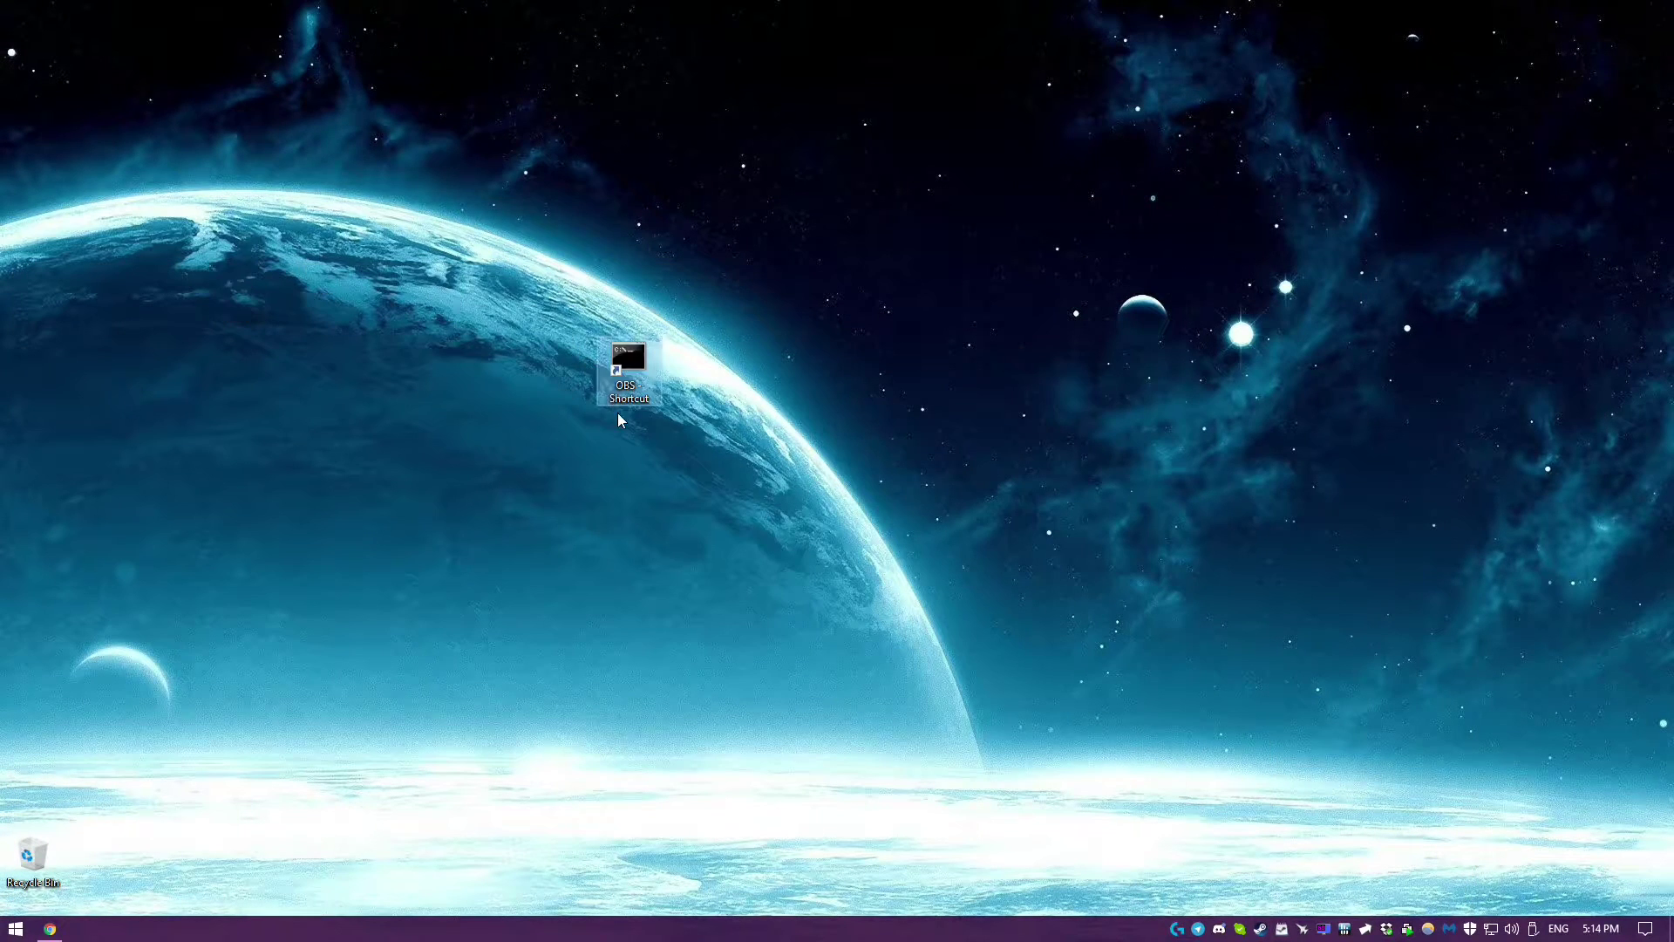
right_click(629, 369)
left_click(679, 810)
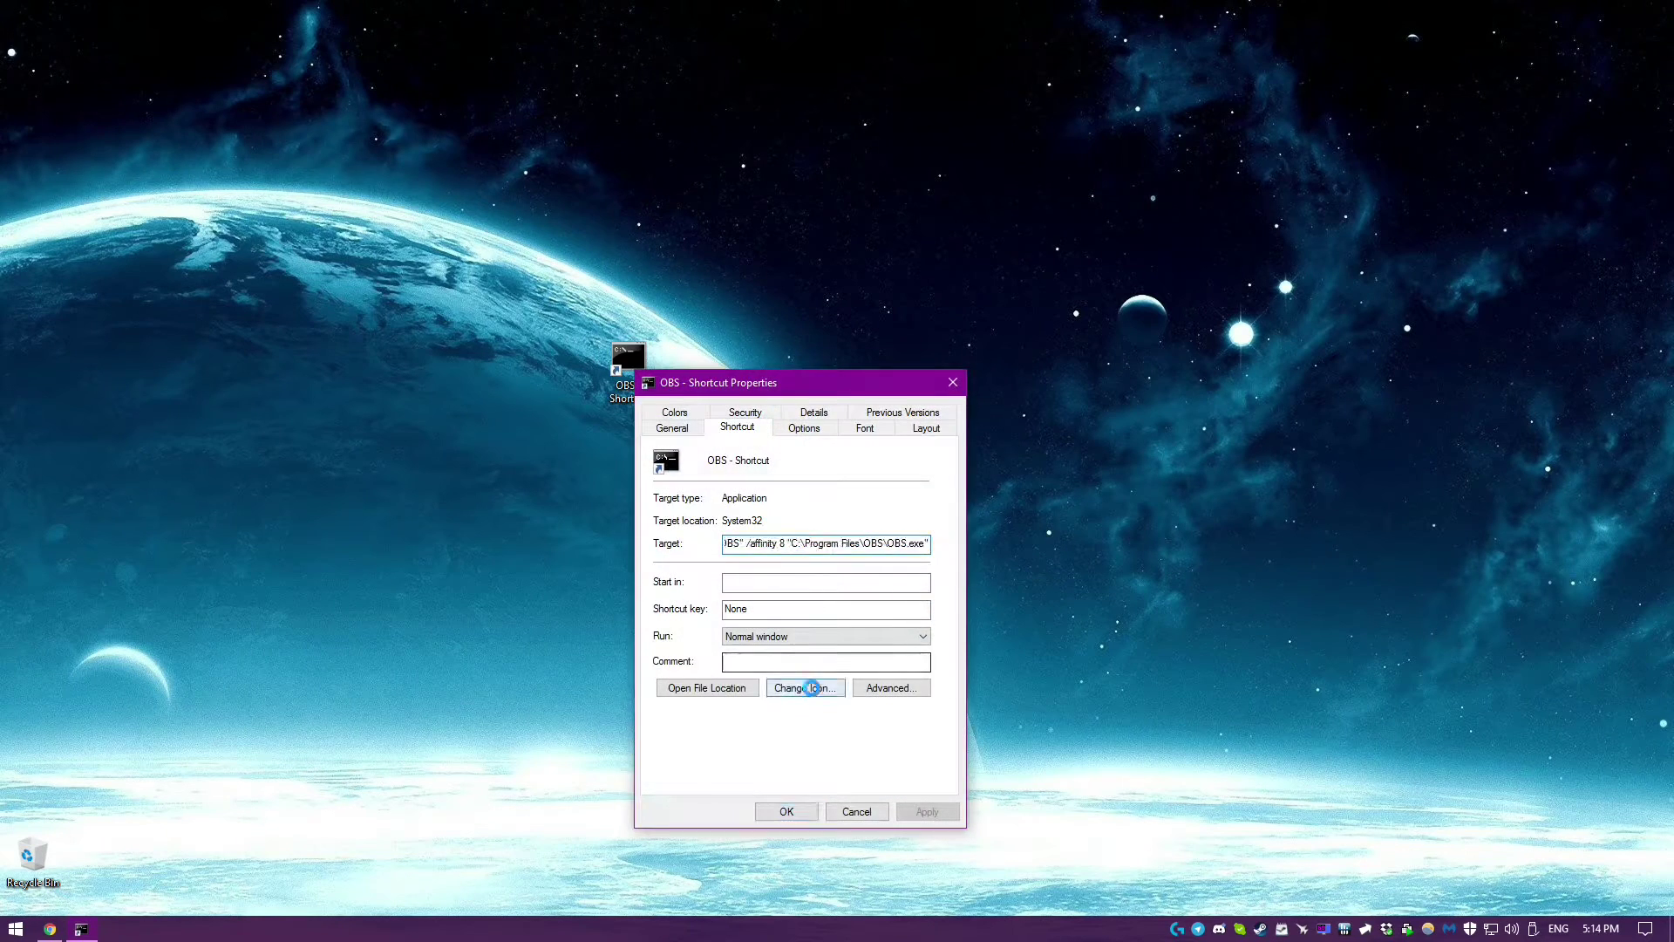
left_click(799, 686)
left_click(903, 515)
left_click(930, 485)
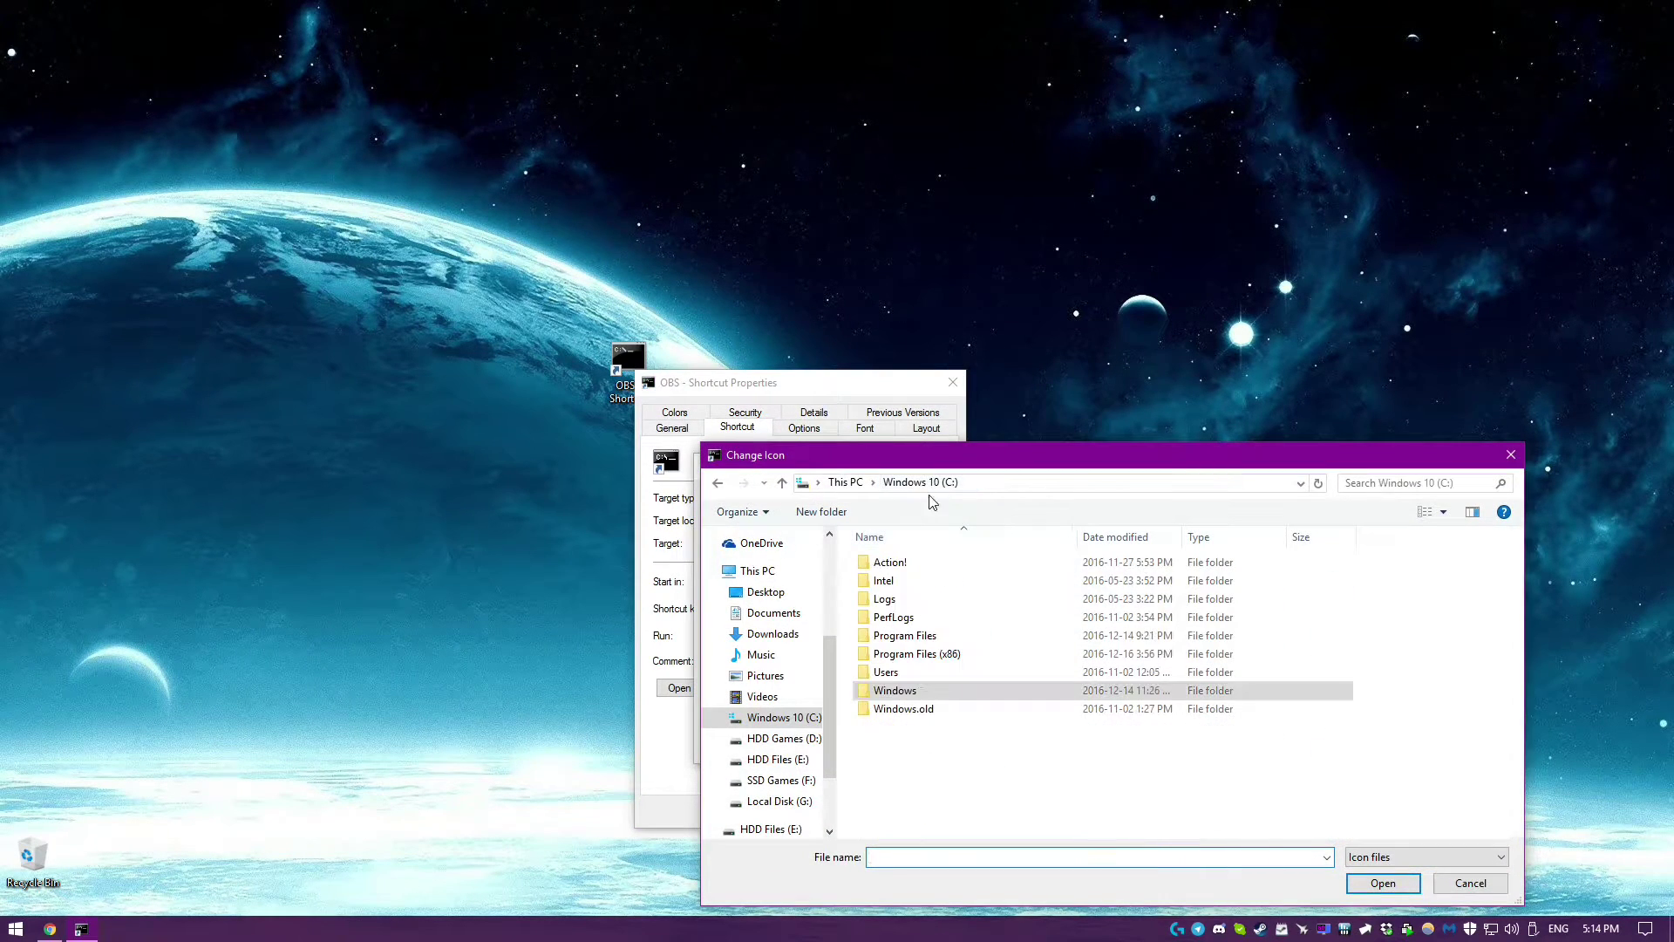
double_click(905, 635)
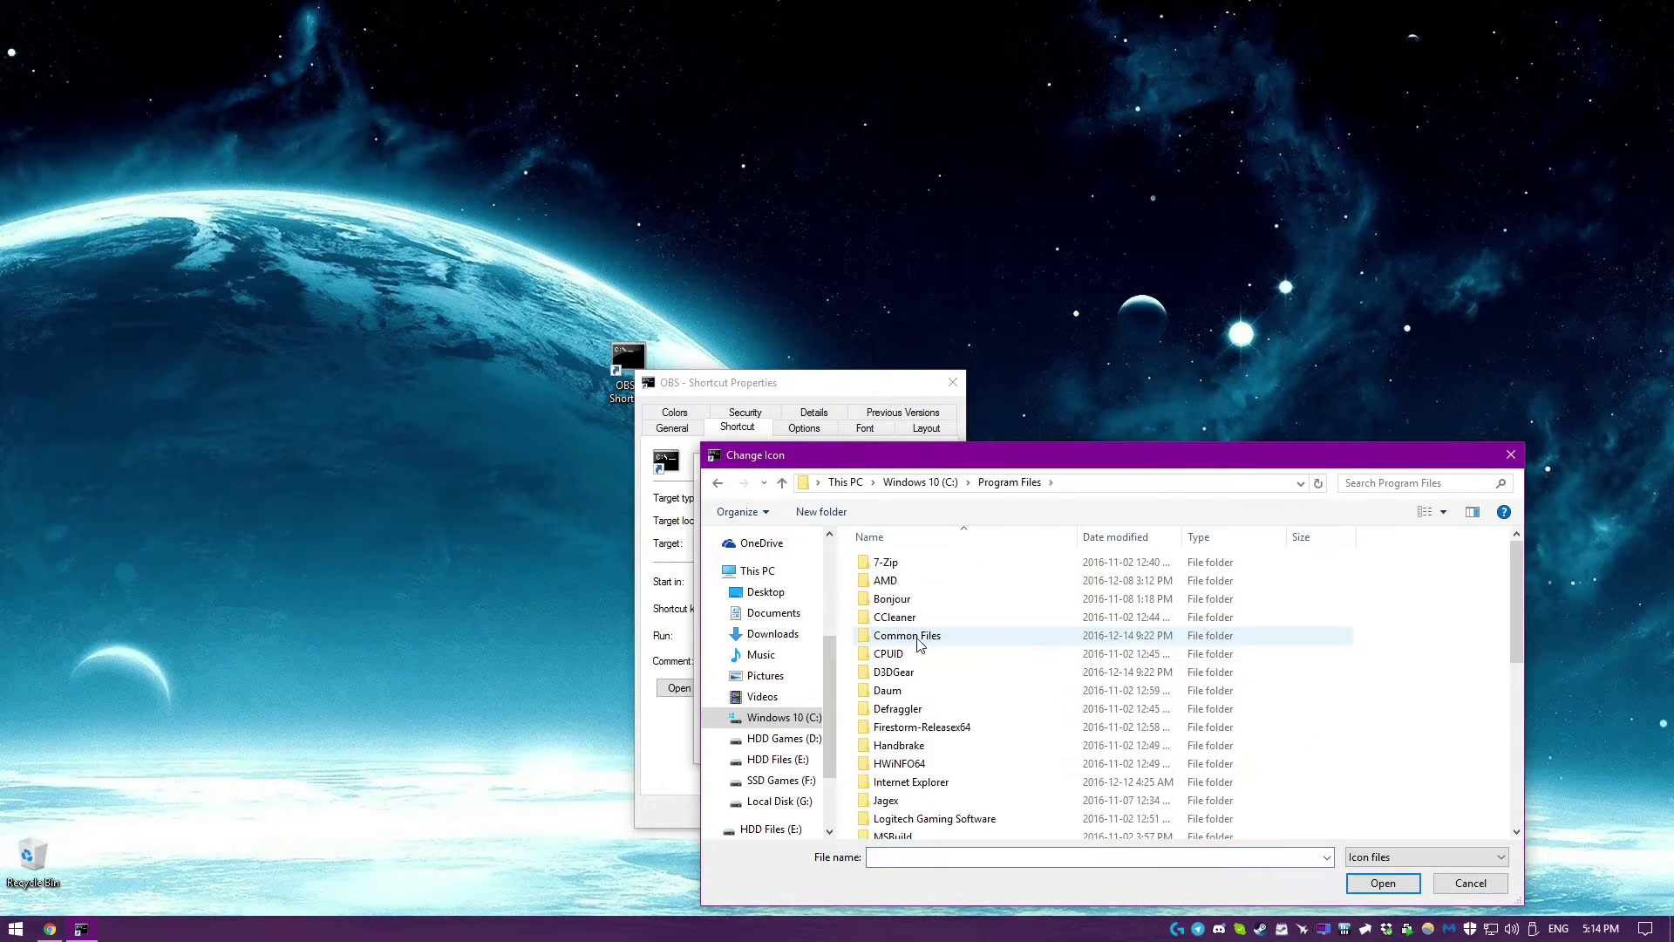
scroll(902, 785, "down", 5)
double_click(898, 653)
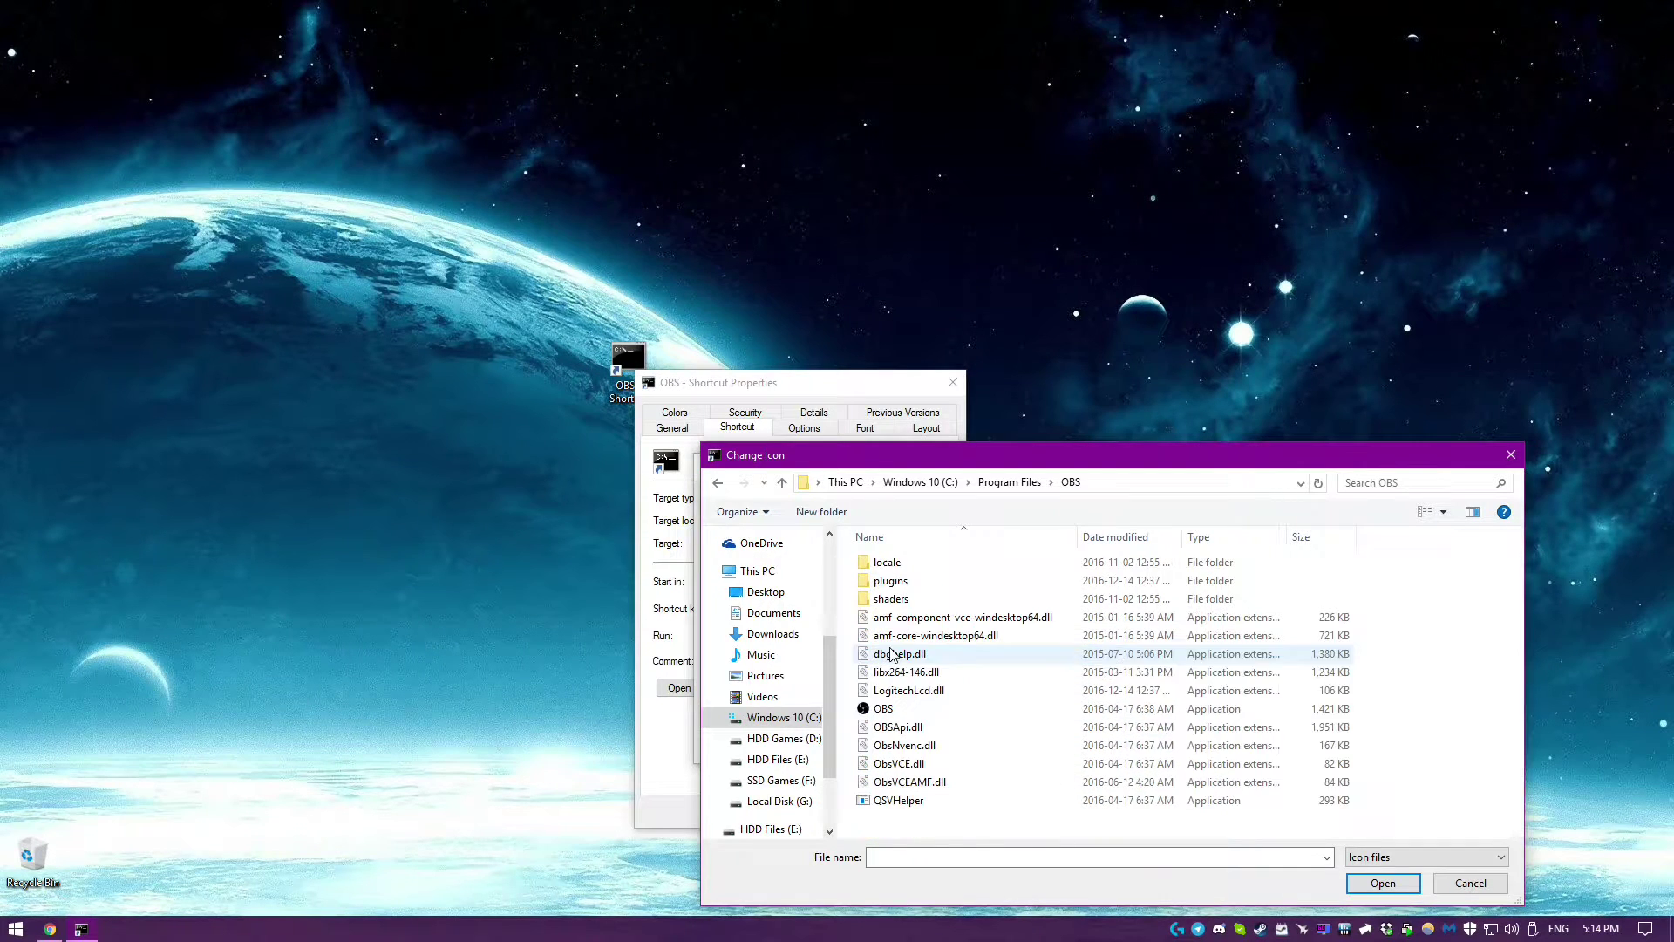
double_click(883, 708)
left_click(827, 743)
left_click(790, 809)
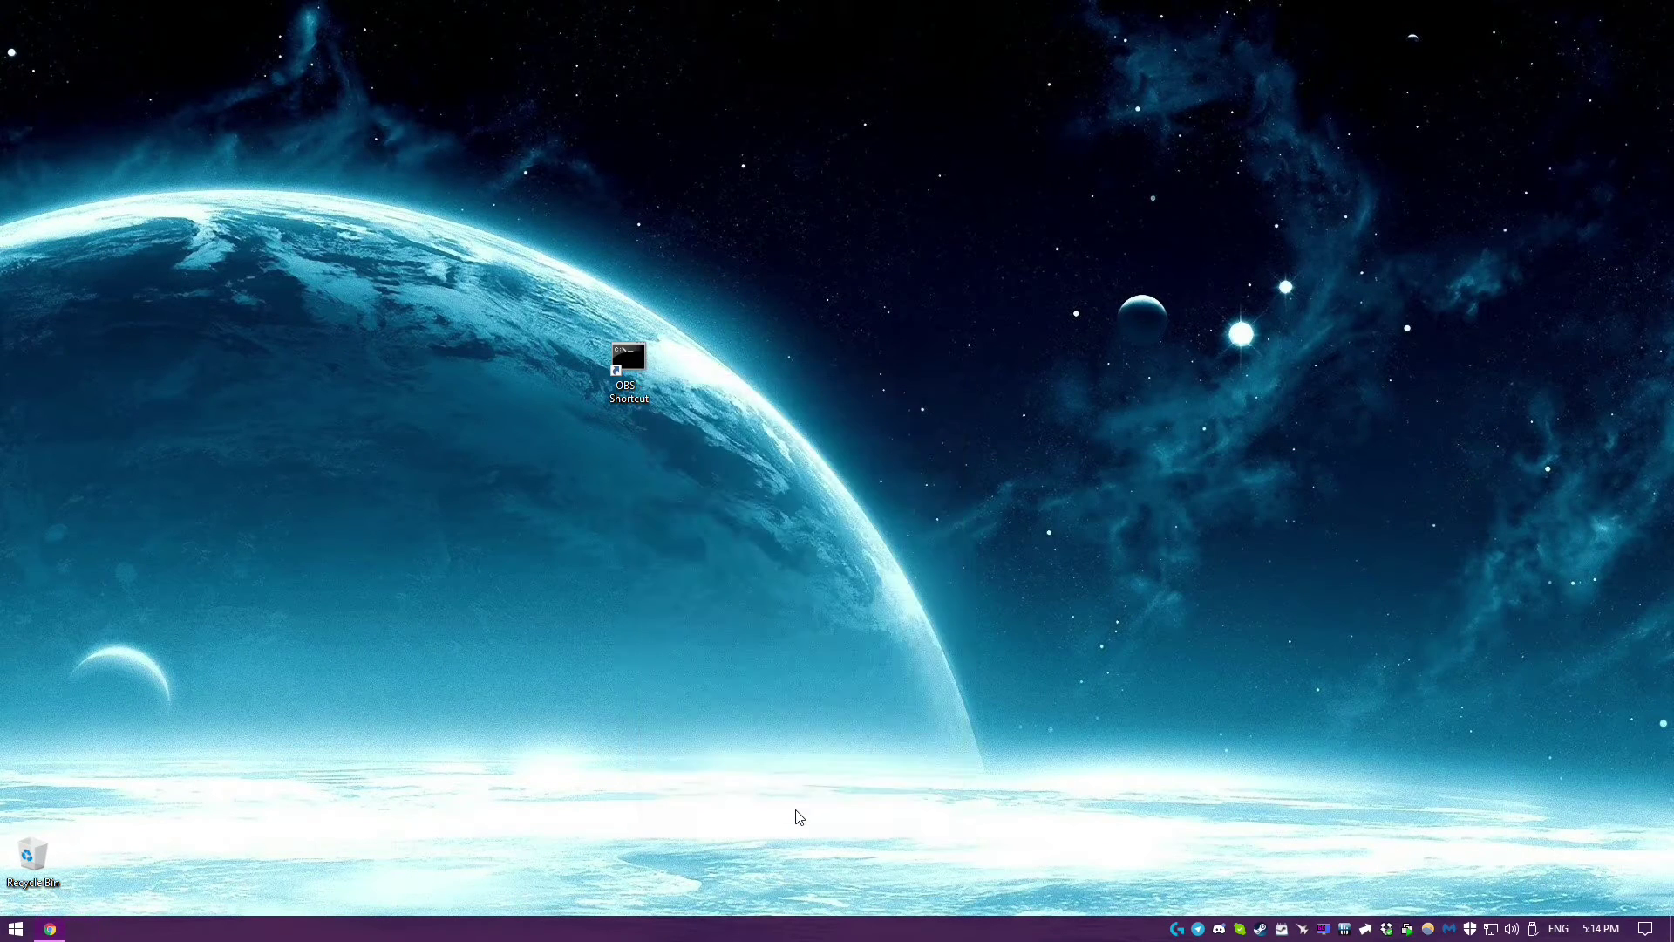
Launch OBS from the desktop shortcut and open Task Manager's detailed process list.
double_click(630, 359)
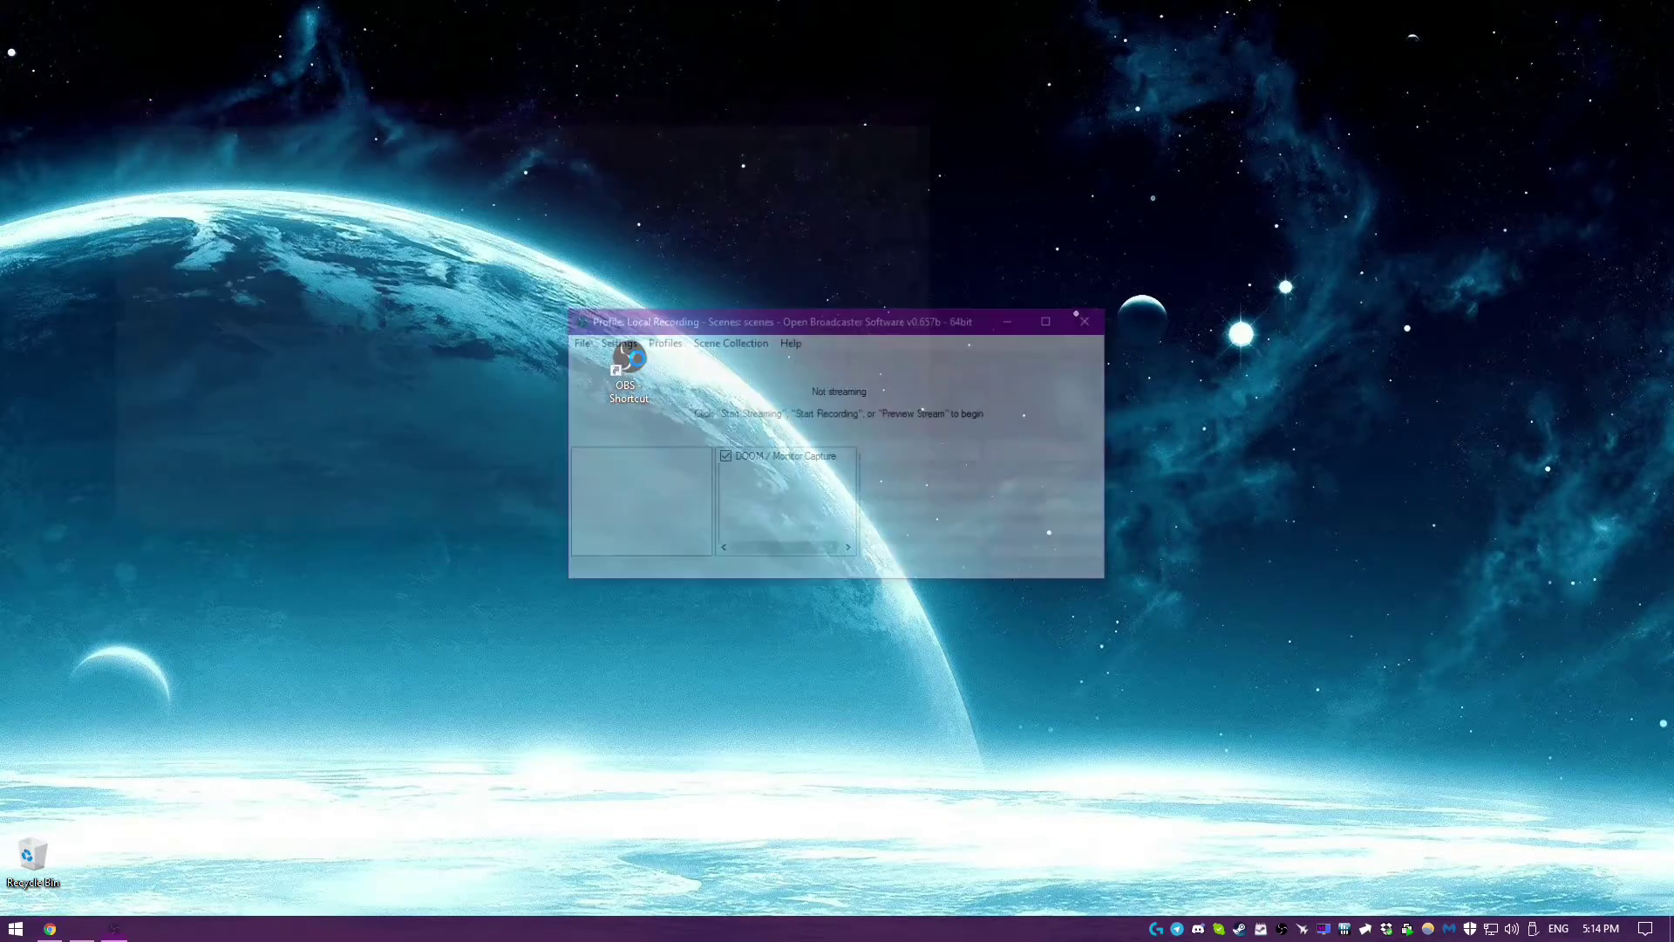
key("ctrl+shift+Escape")
left_click(831, 144)
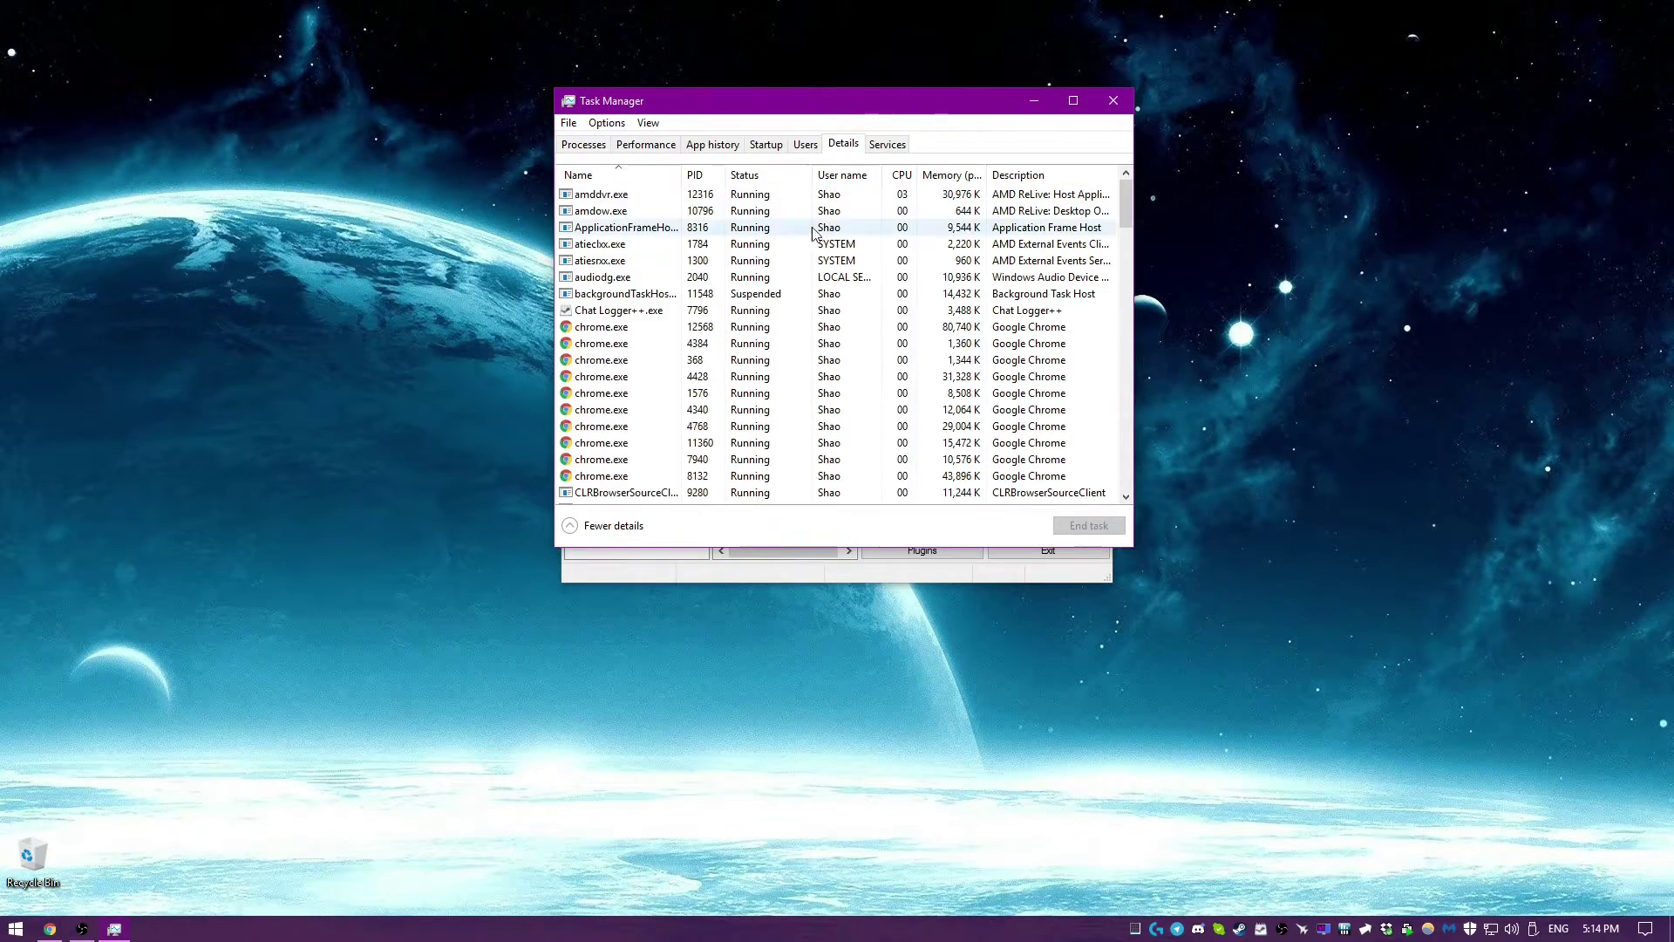
scroll(594, 323, "down", 10)
scroll(594, 324, "down", 5)
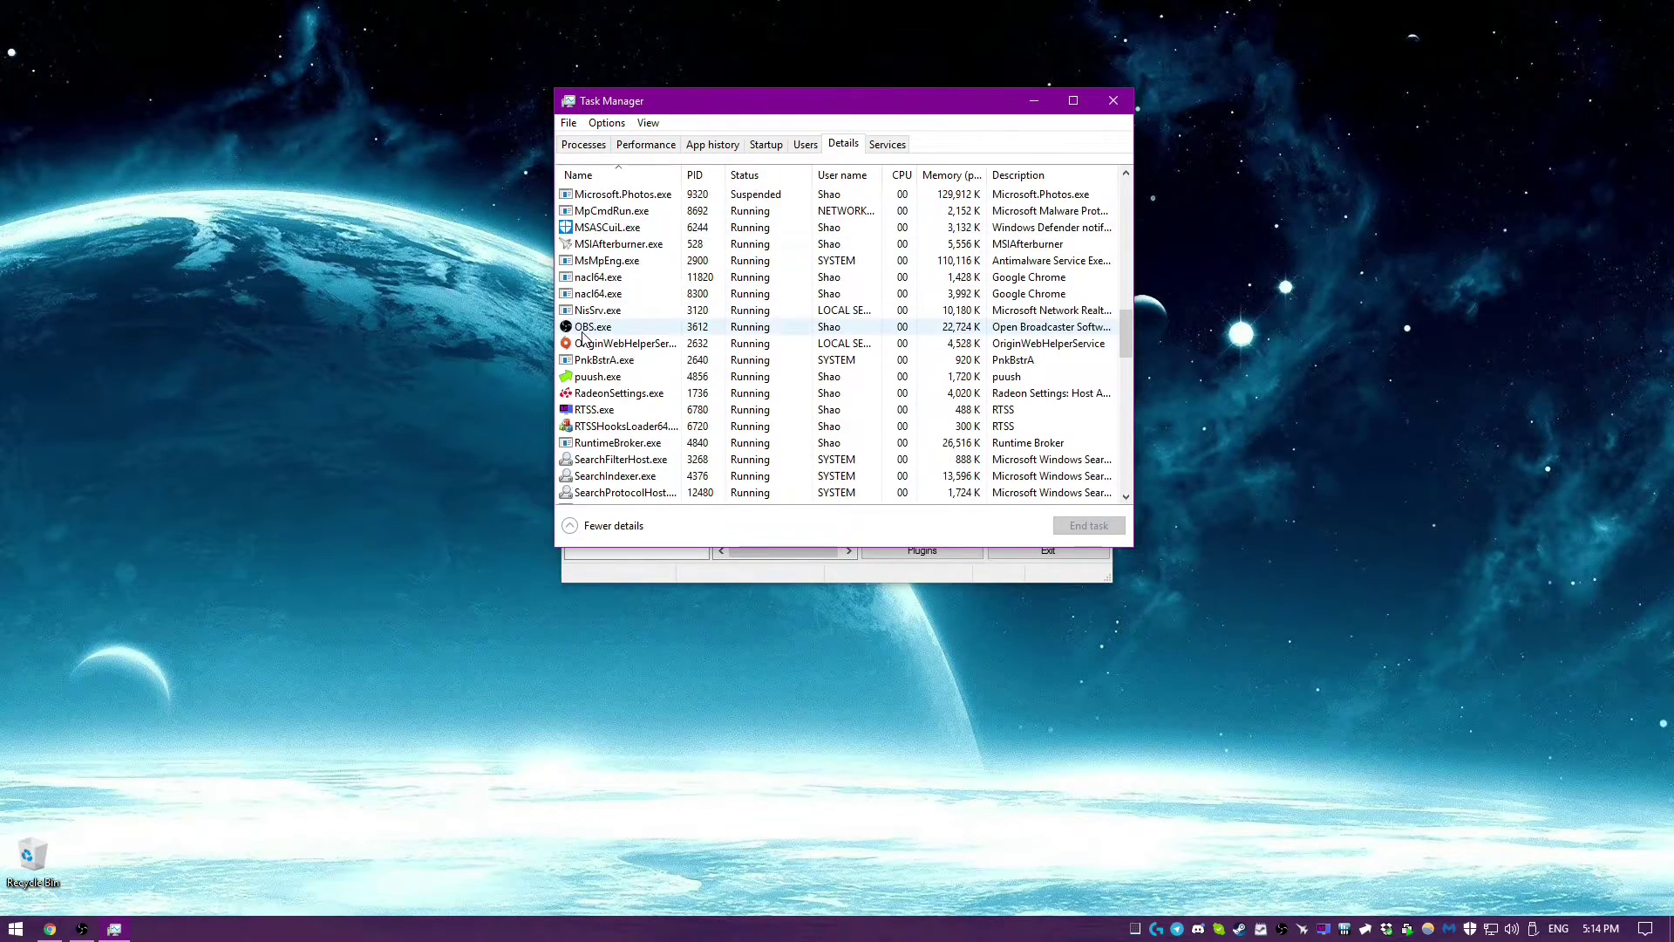
Confirm OBS.exe's processor affinity is limited to CPU 3, then close Task Manager.
right_click(593, 312)
left_click(654, 381)
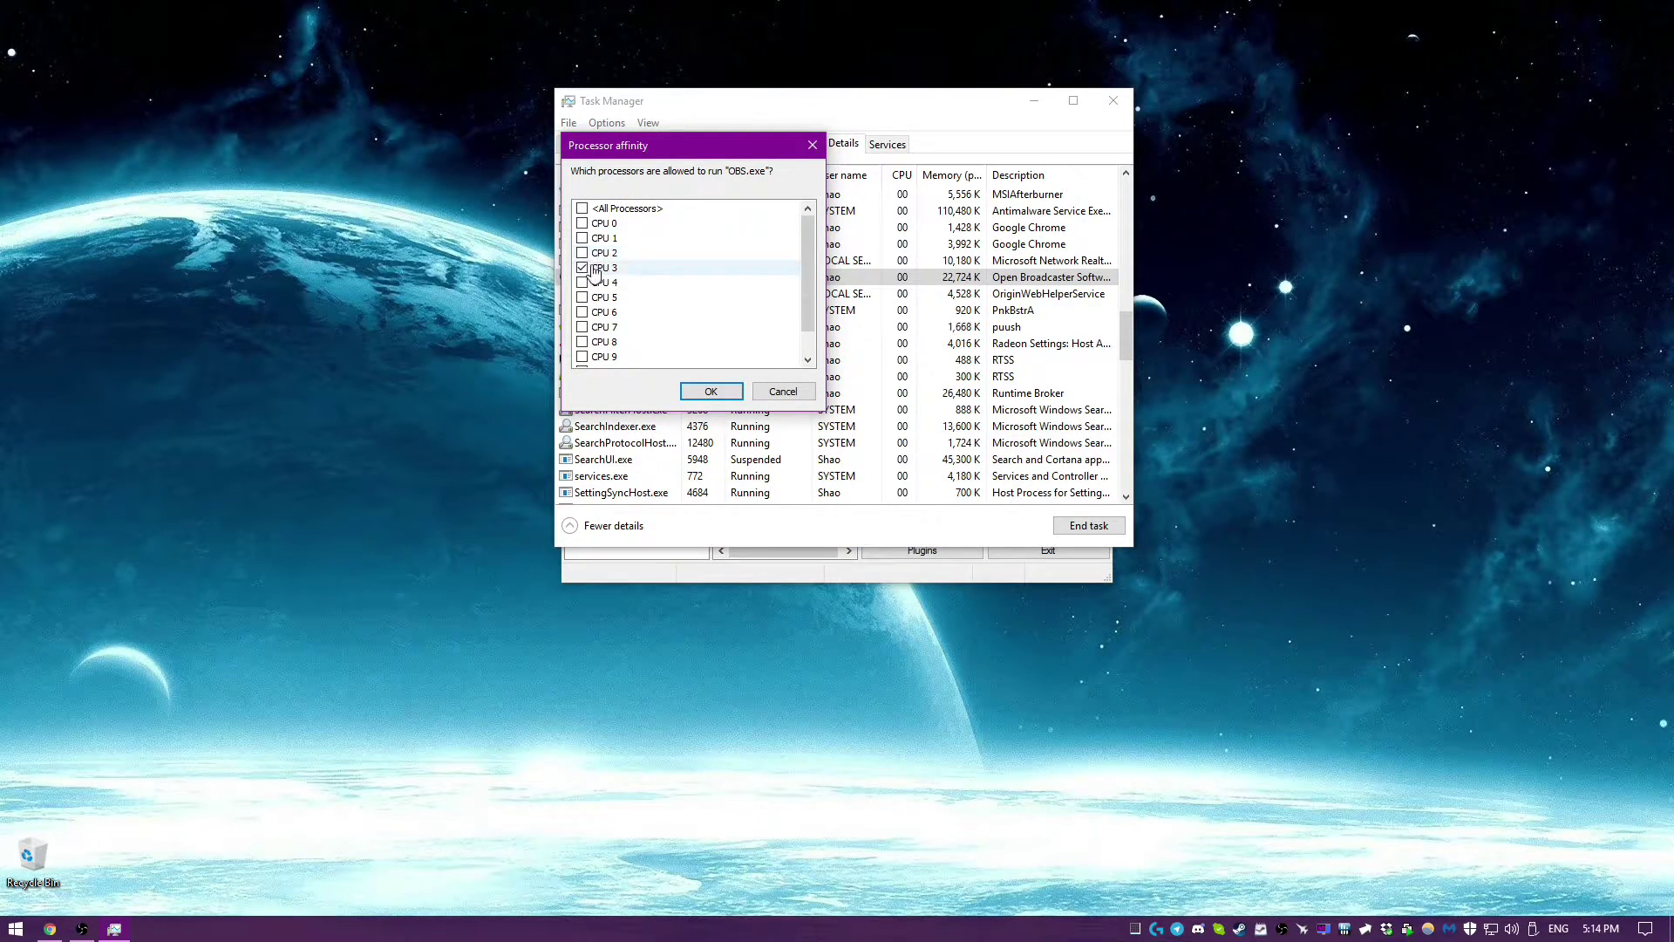
left_click(711, 392)
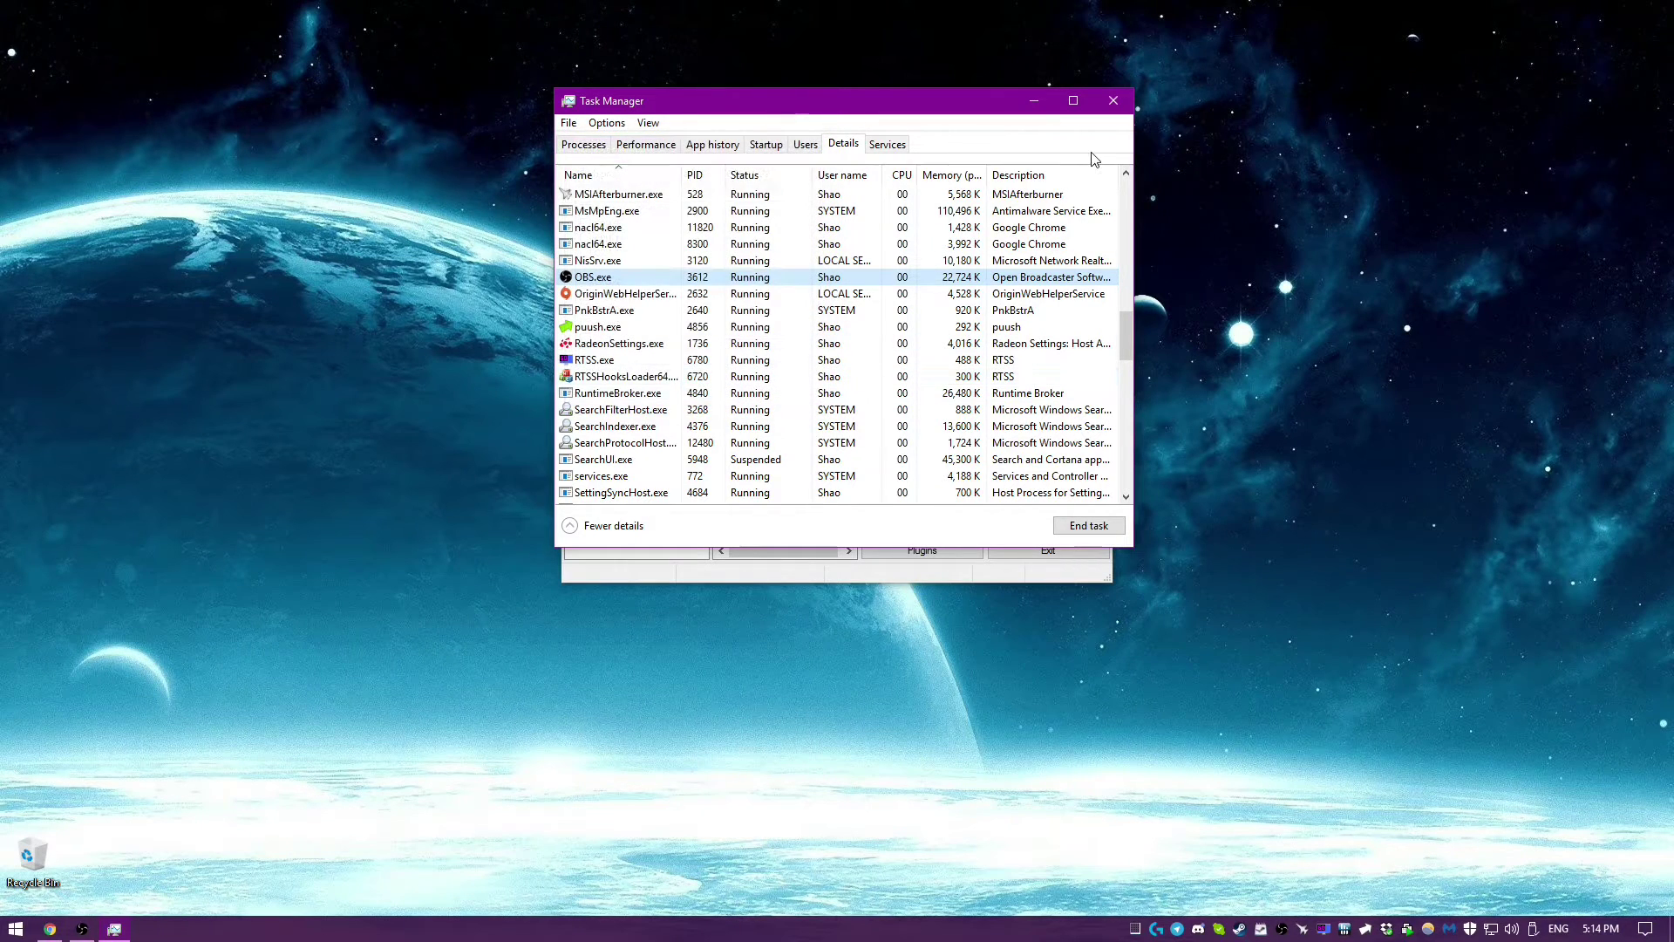
left_click(1114, 100)
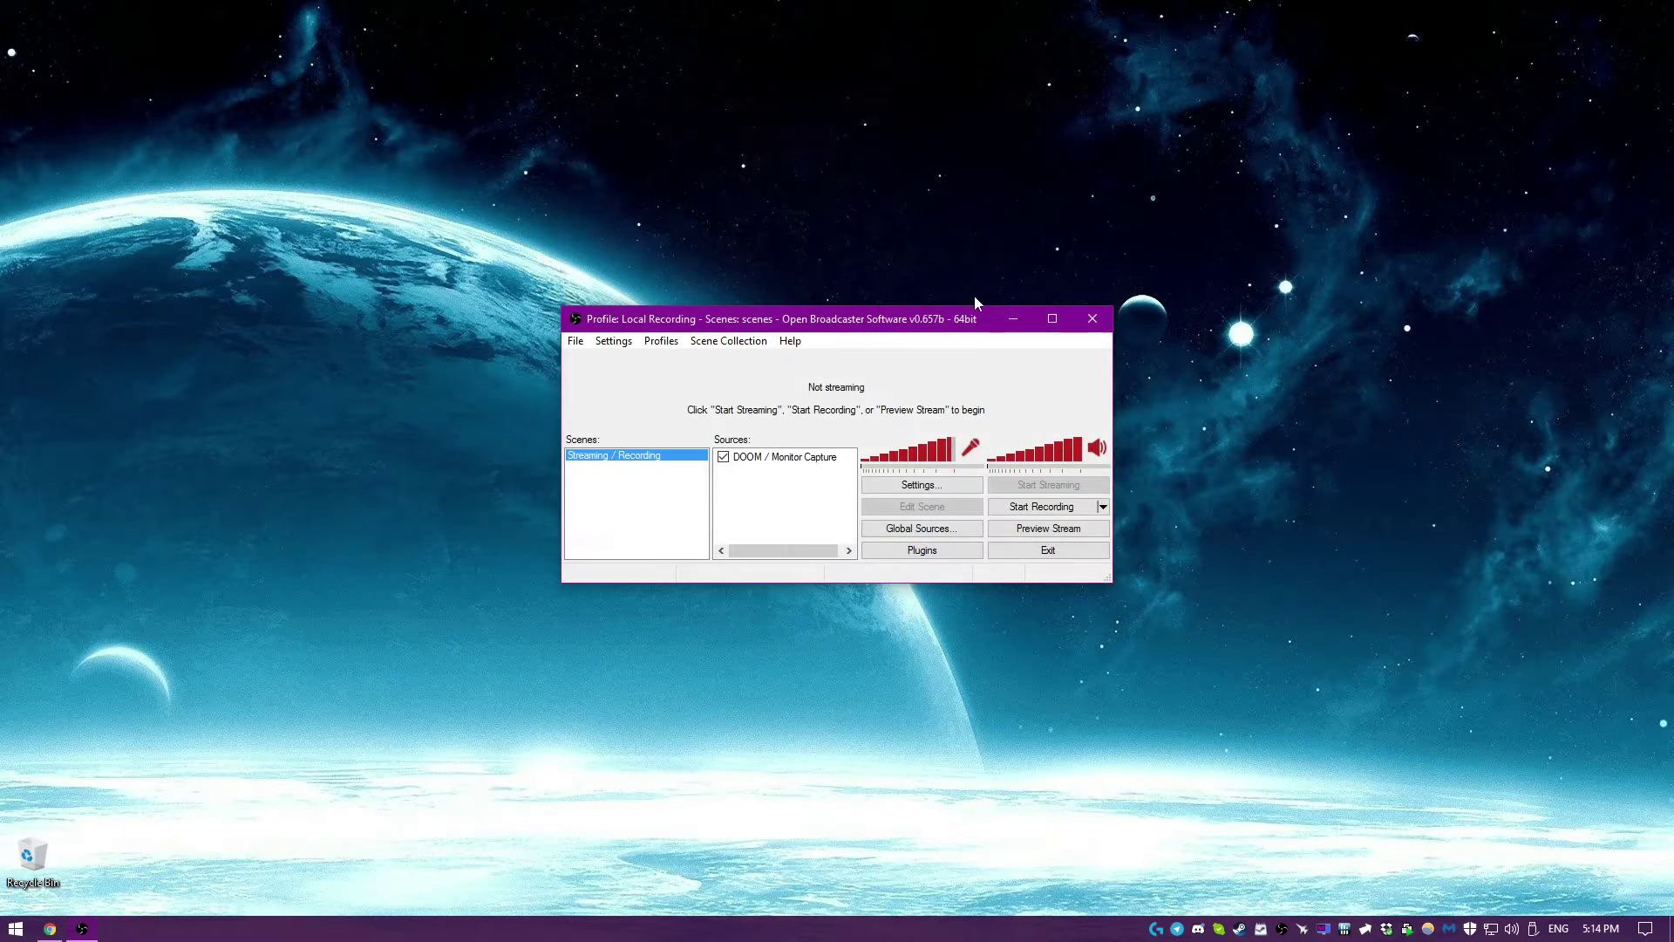
Open the Startup folder with shell:startup from Run and move its window aside.
right_click(16, 929)
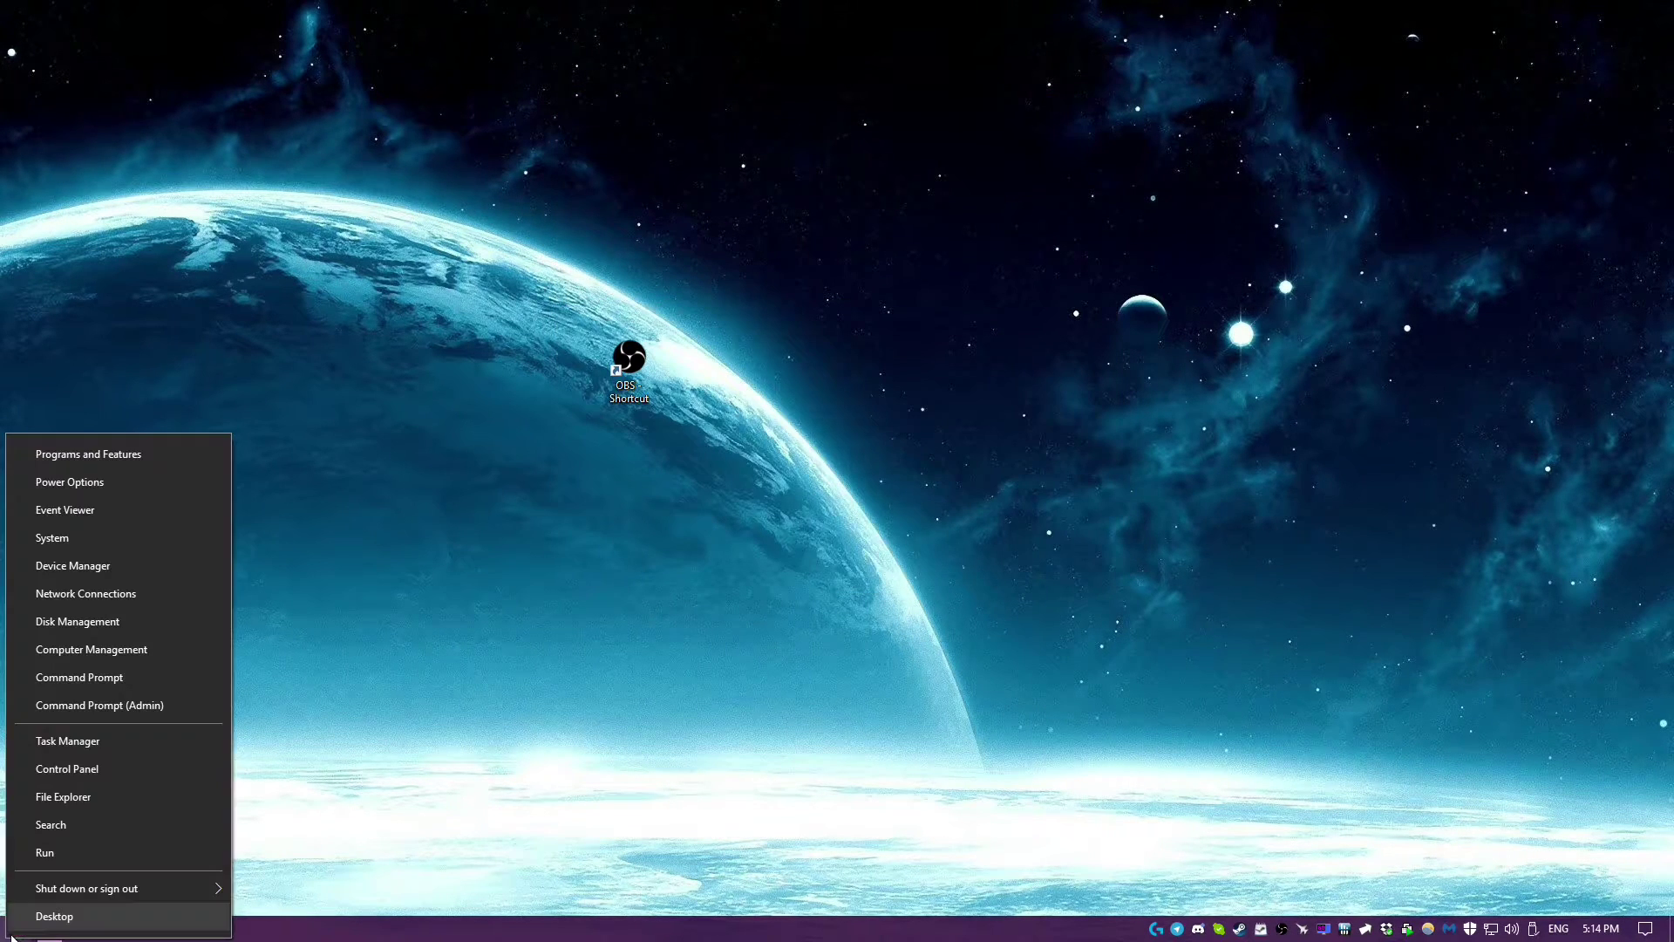
left_click(52, 855)
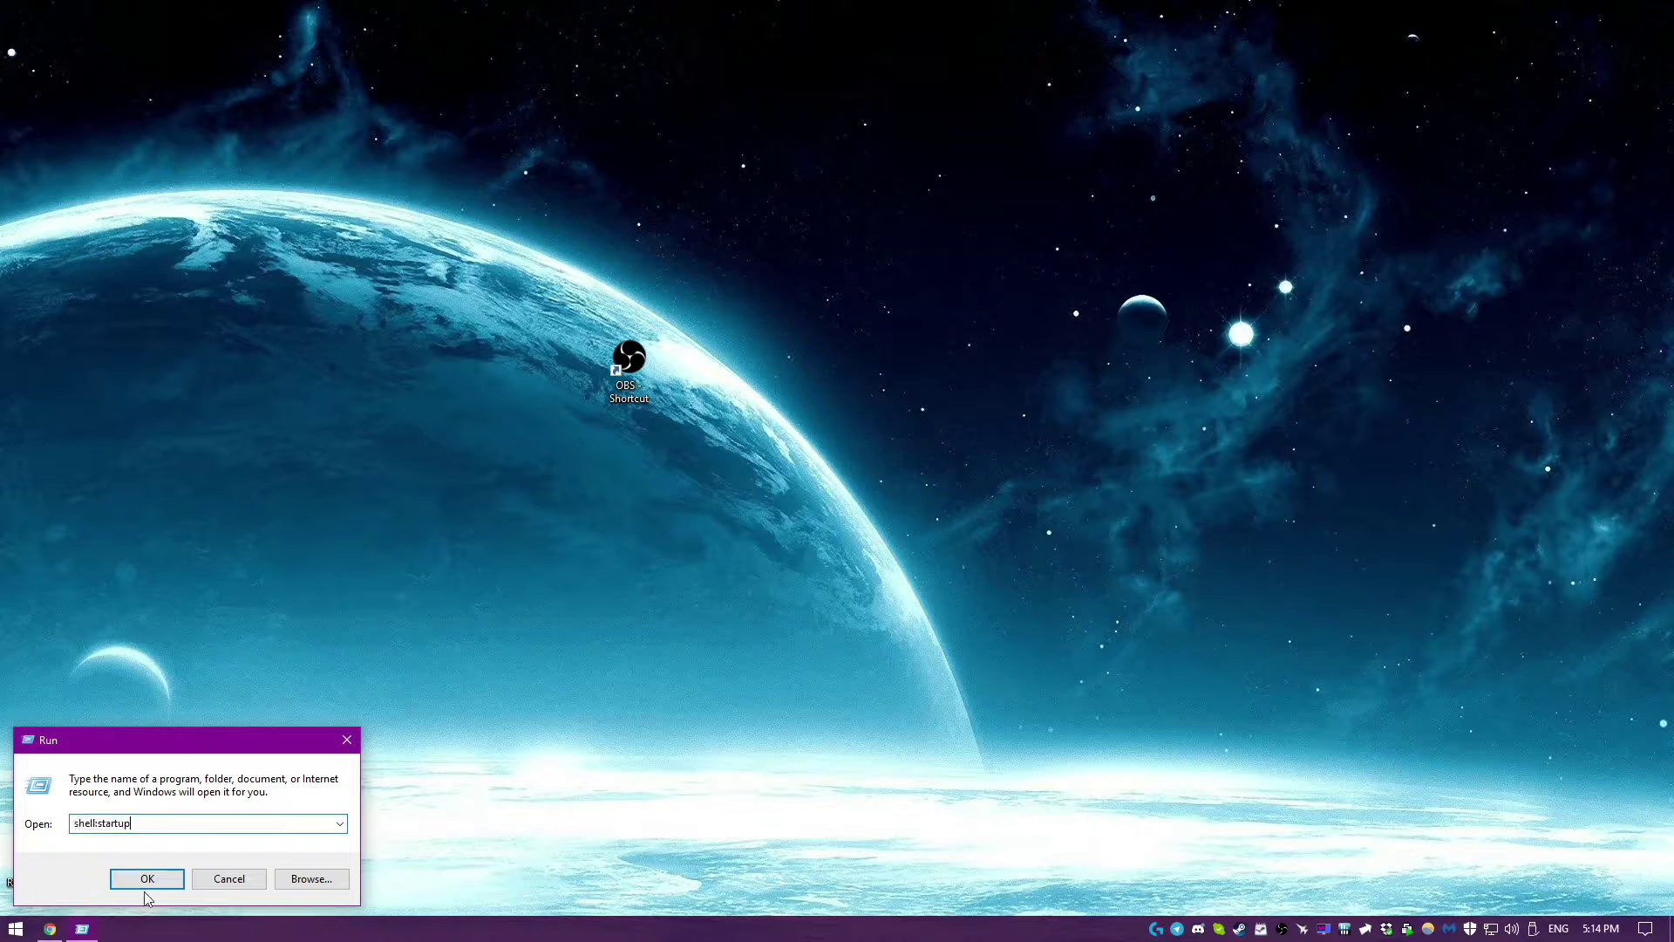
left_click(145, 880)
left_click_drag(408, 4, 962, 169)
left_click_drag(837, 175, 944, 197)
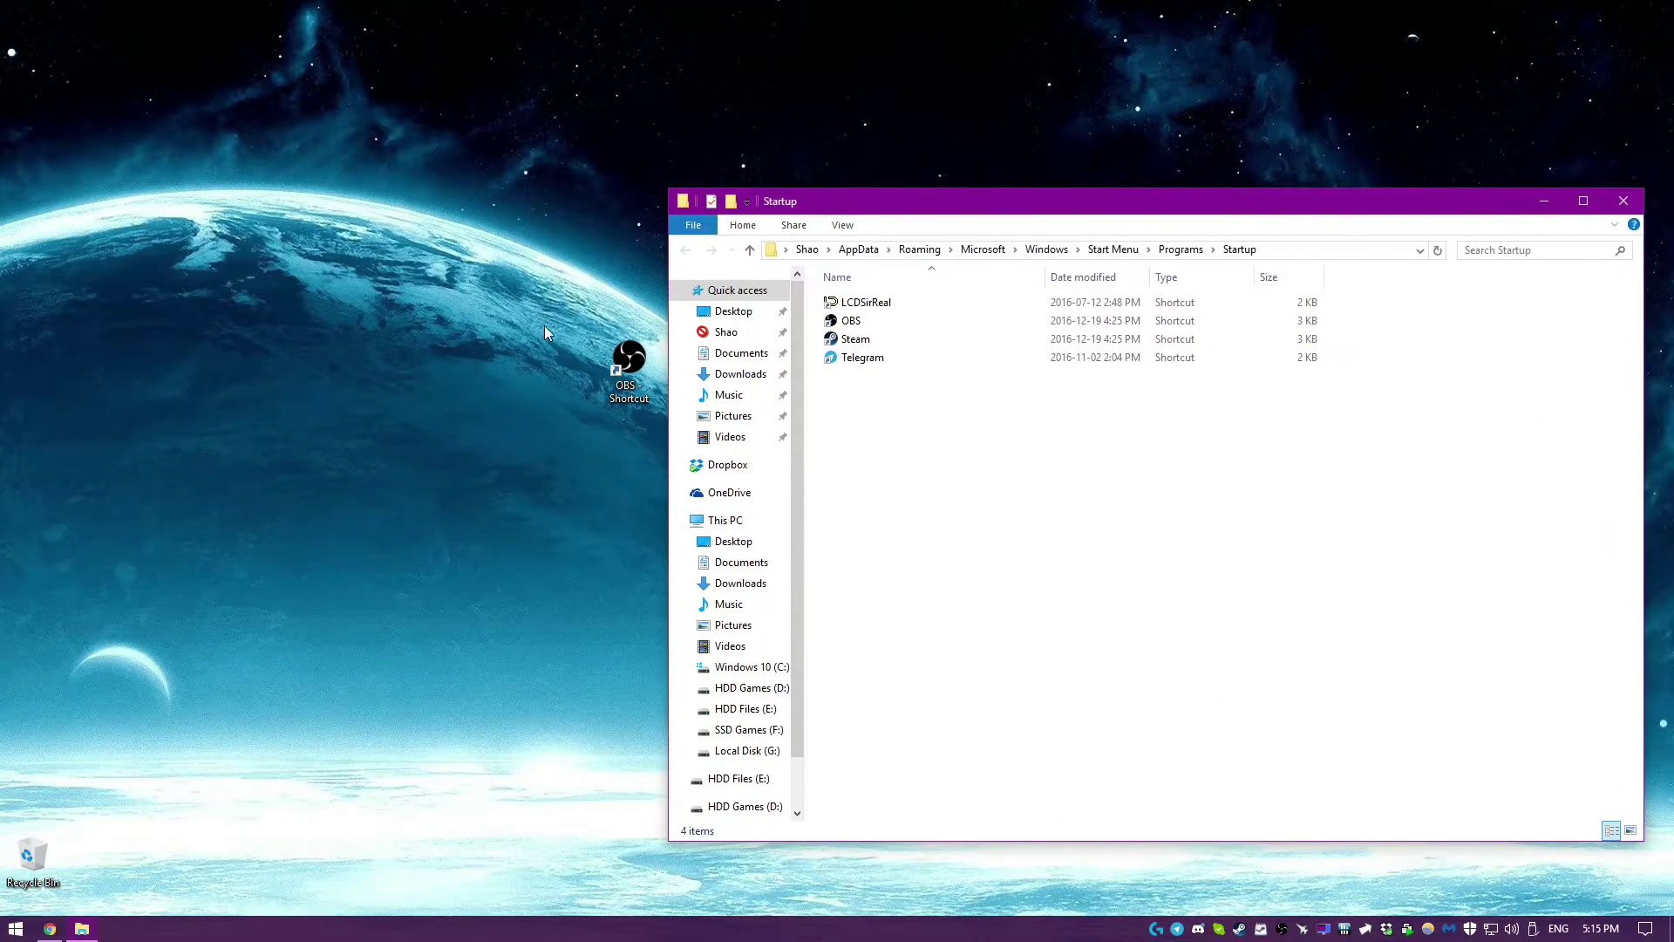
Delete the OBS desktop shortcut and exit OBS from its tray icon.
left_click_drag(628, 362, 563, 360)
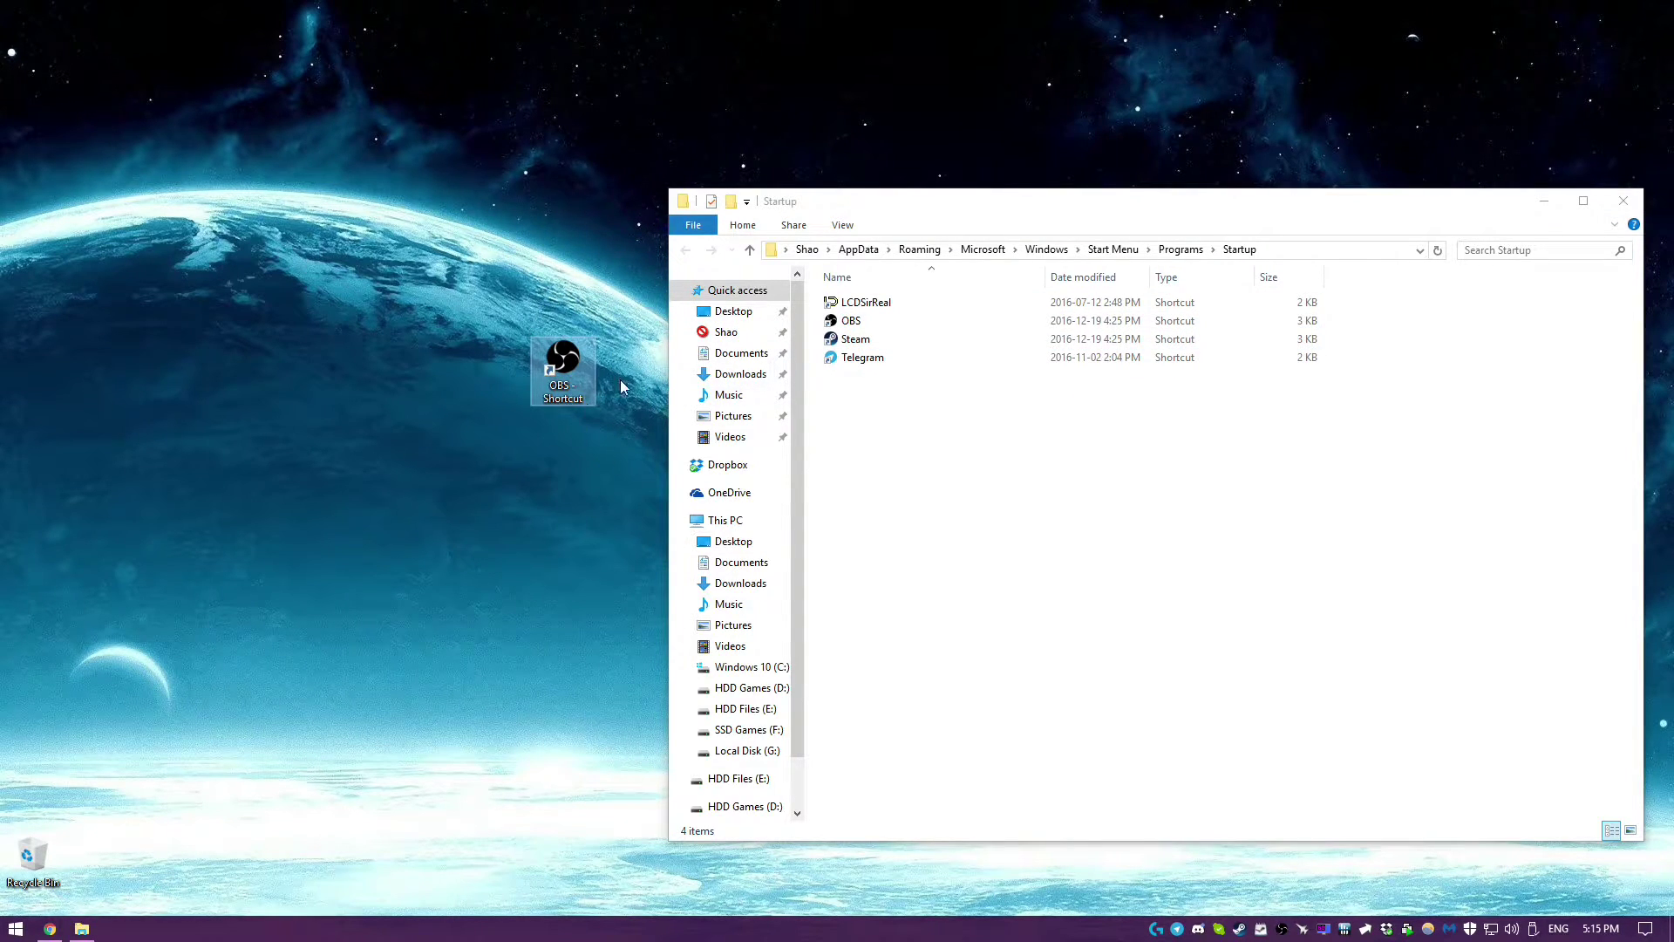
key("Delete")
right_click(1284, 928)
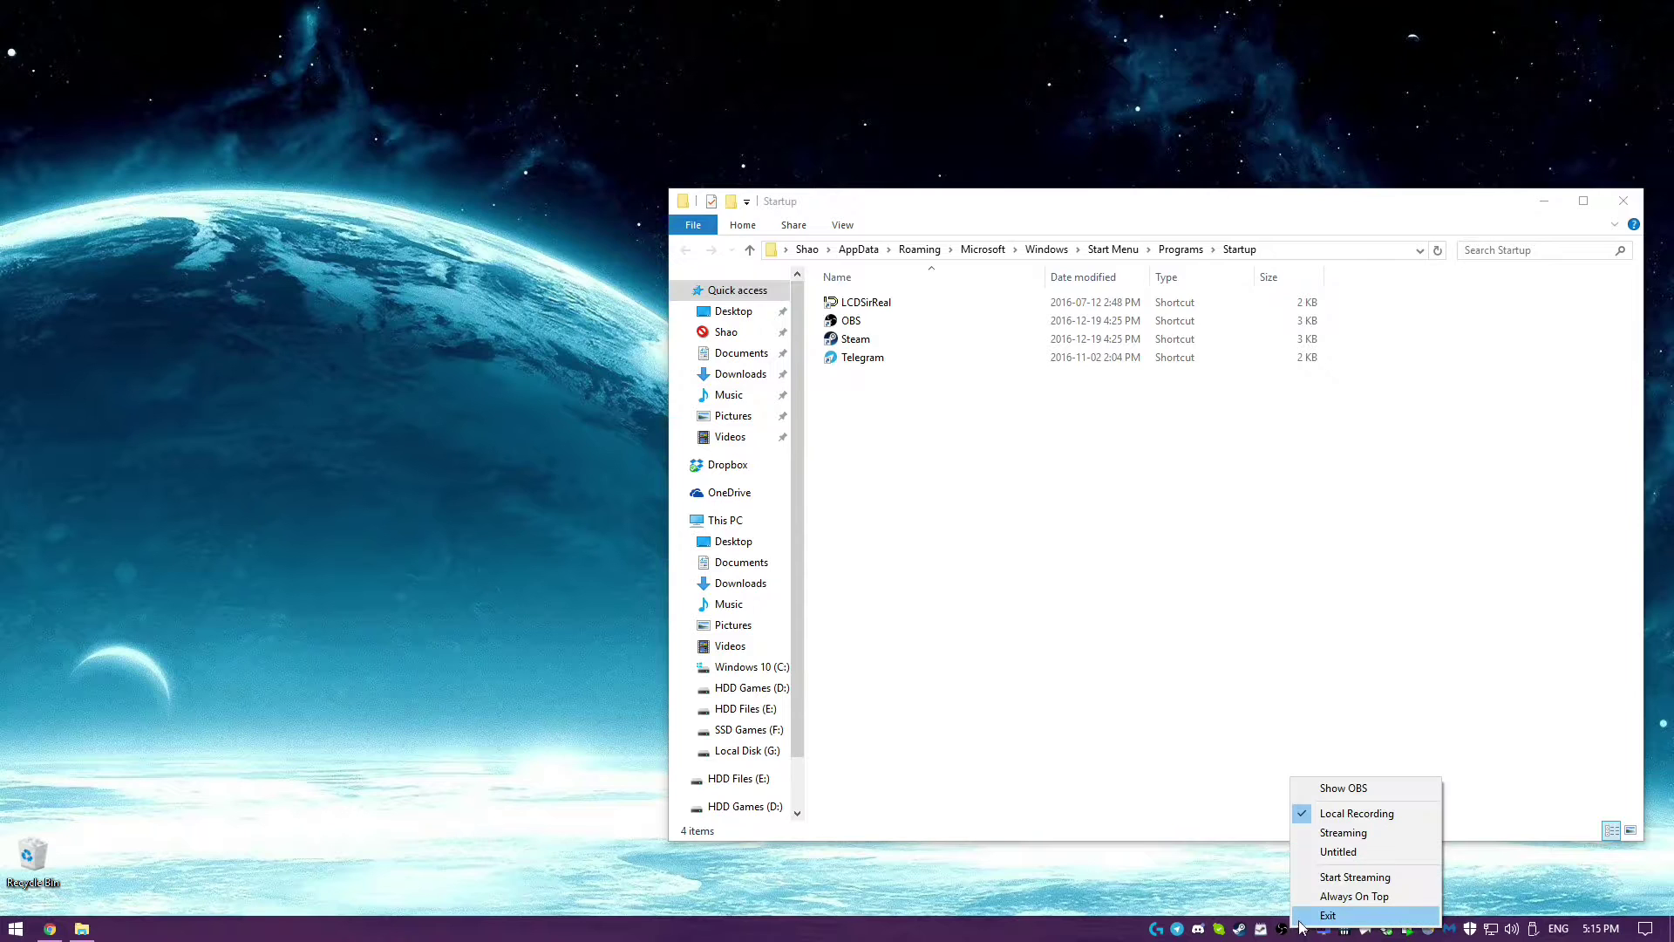
left_click(1317, 912)
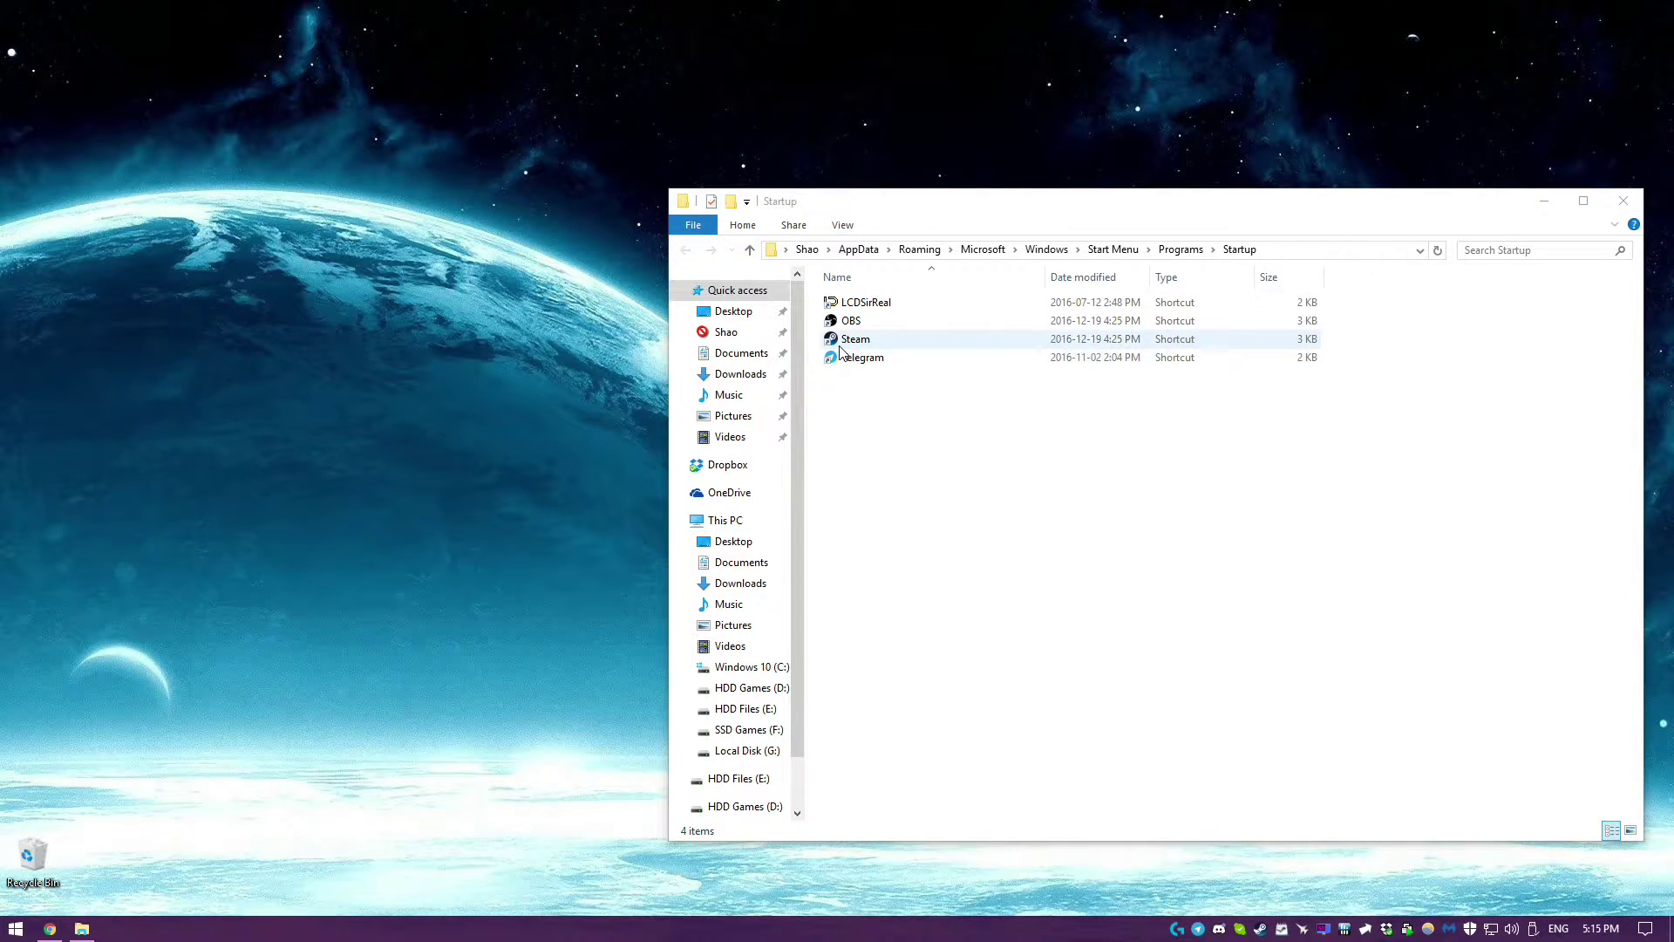
Open C:\Program Files (x86)\Steam in a new File Explorer window.
left_click(16, 928)
left_click(375, 615)
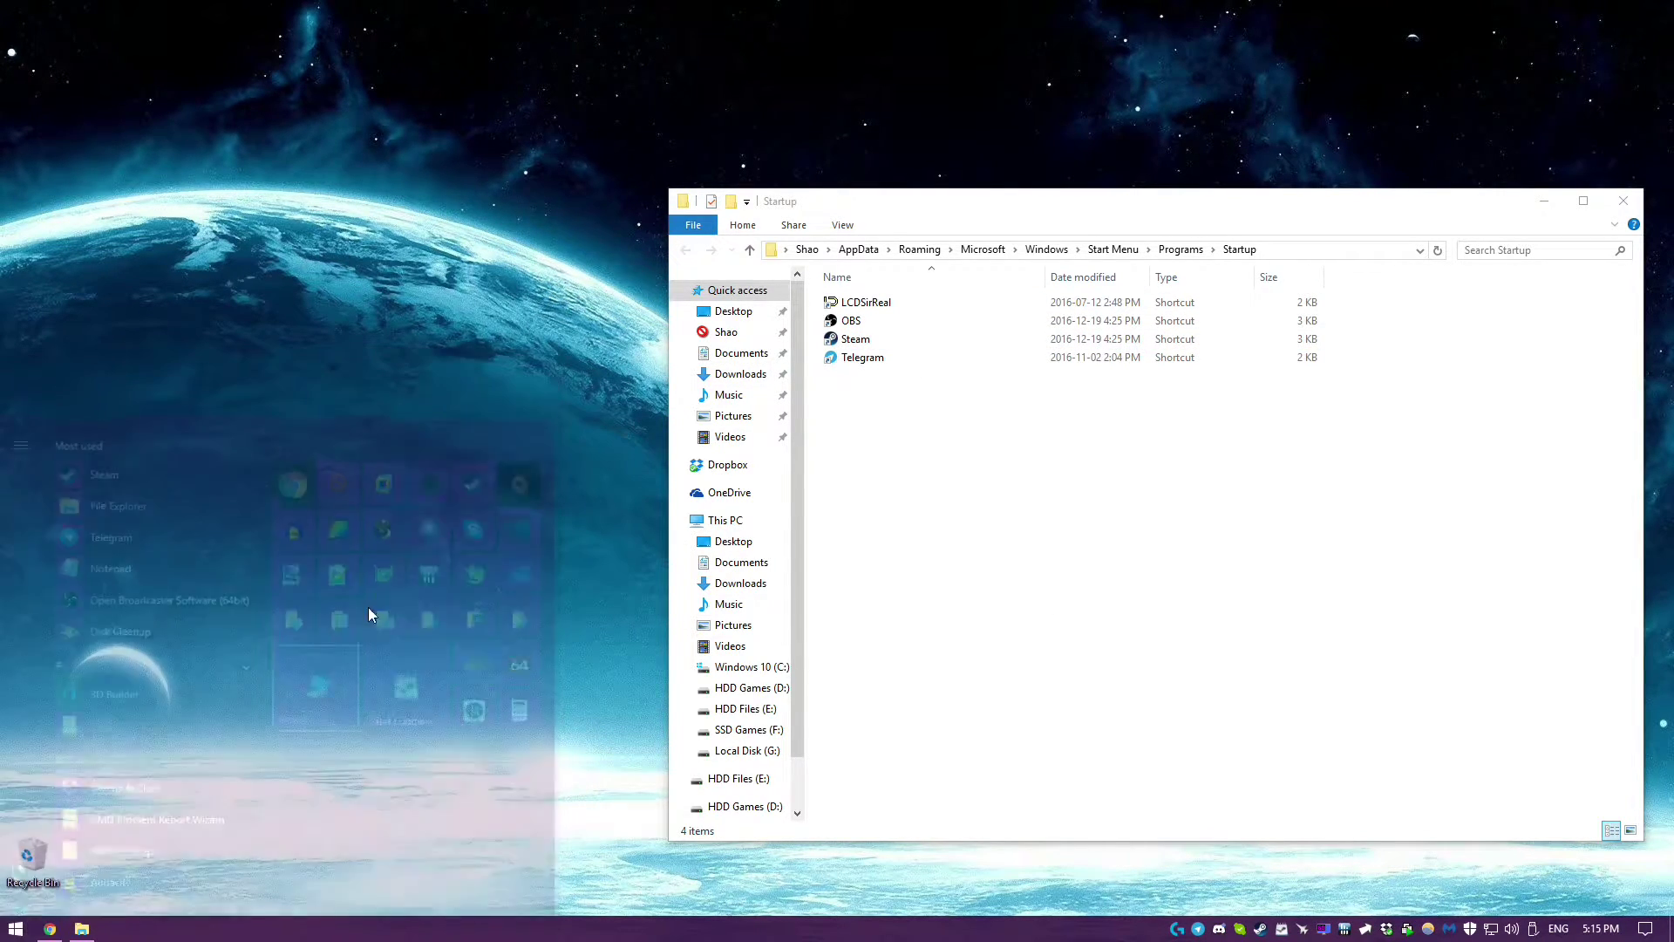
double_click(932, 462)
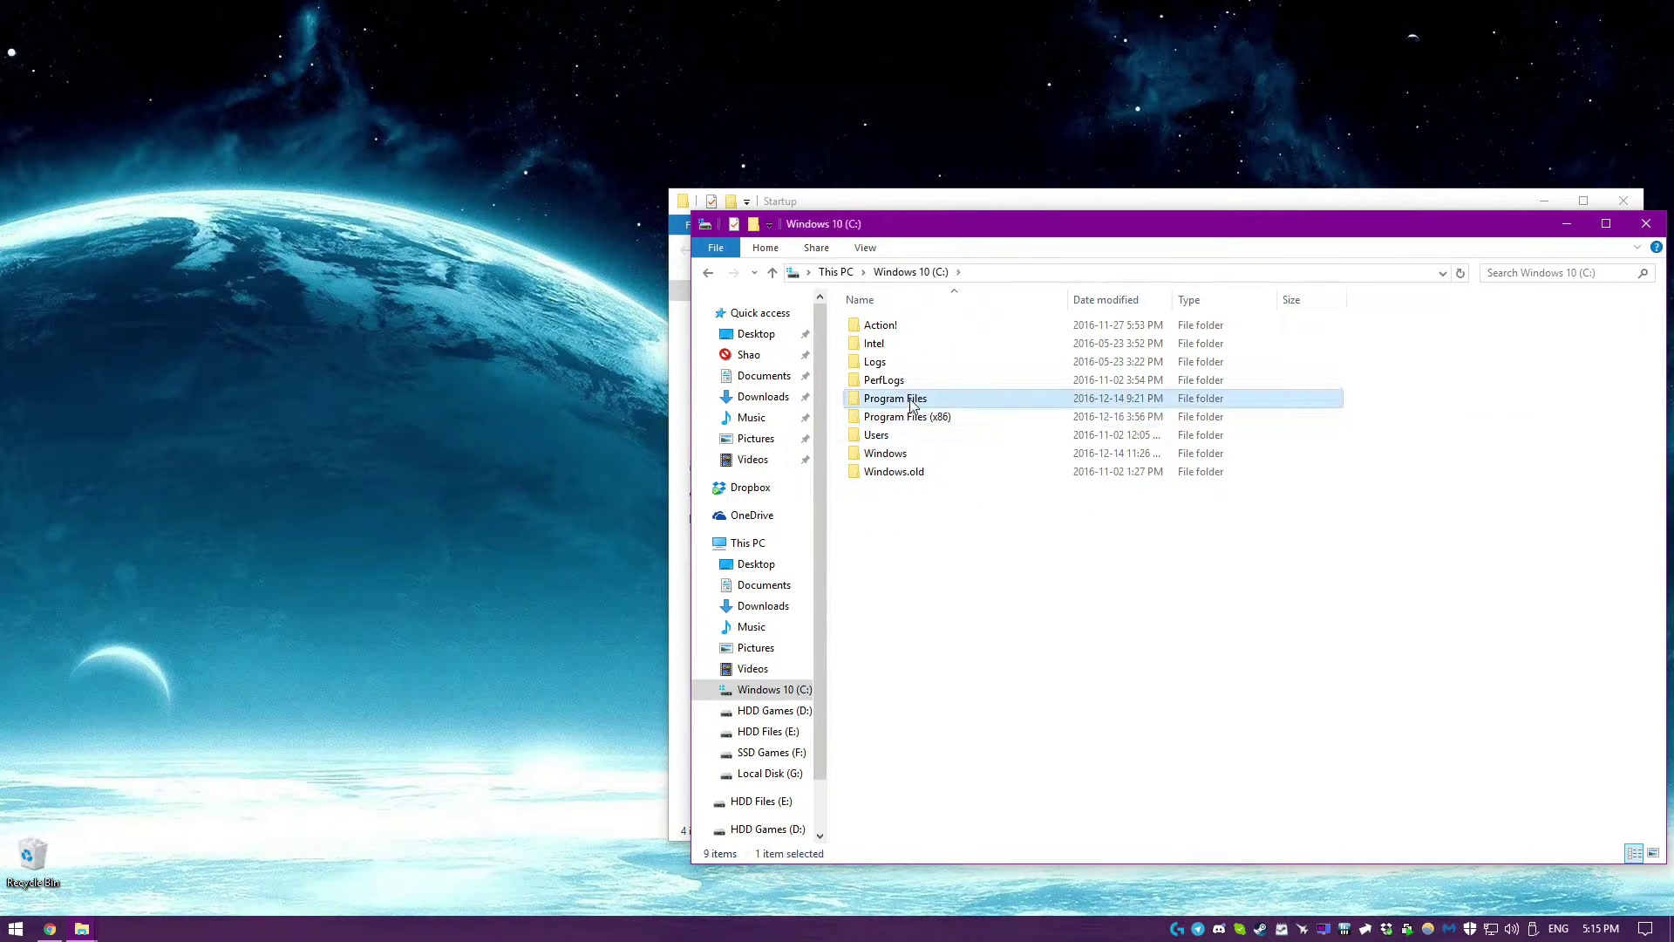
double_click(916, 416)
scroll(915, 421, "down", 7)
double_click(905, 579)
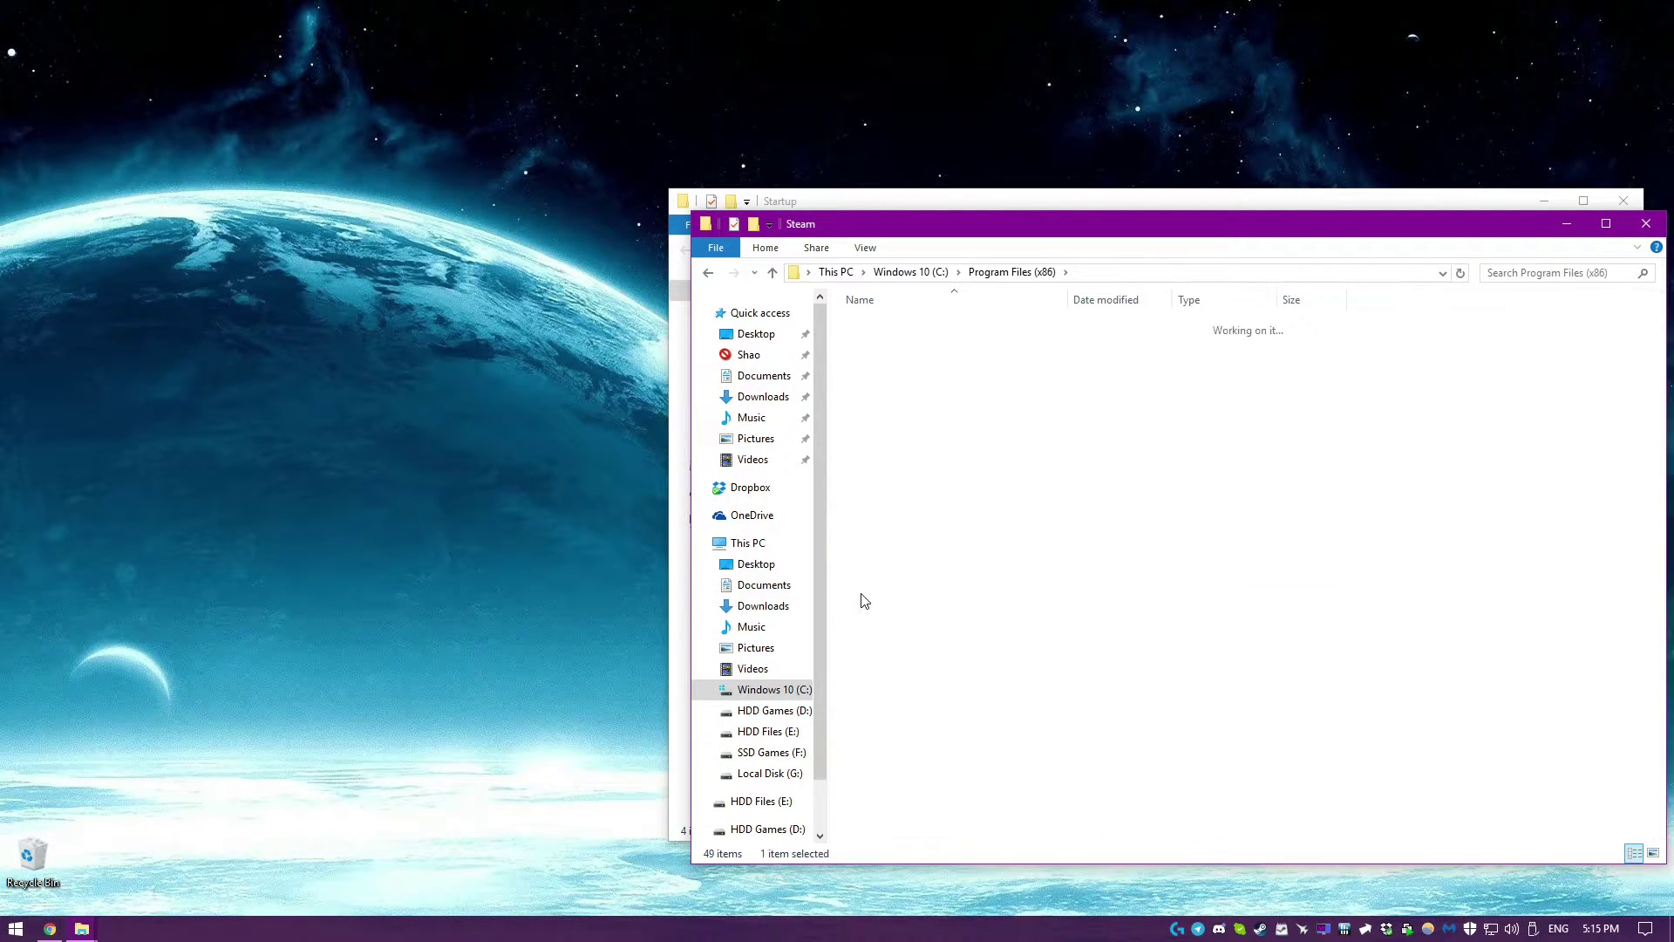
scroll(894, 578, "down", 17)
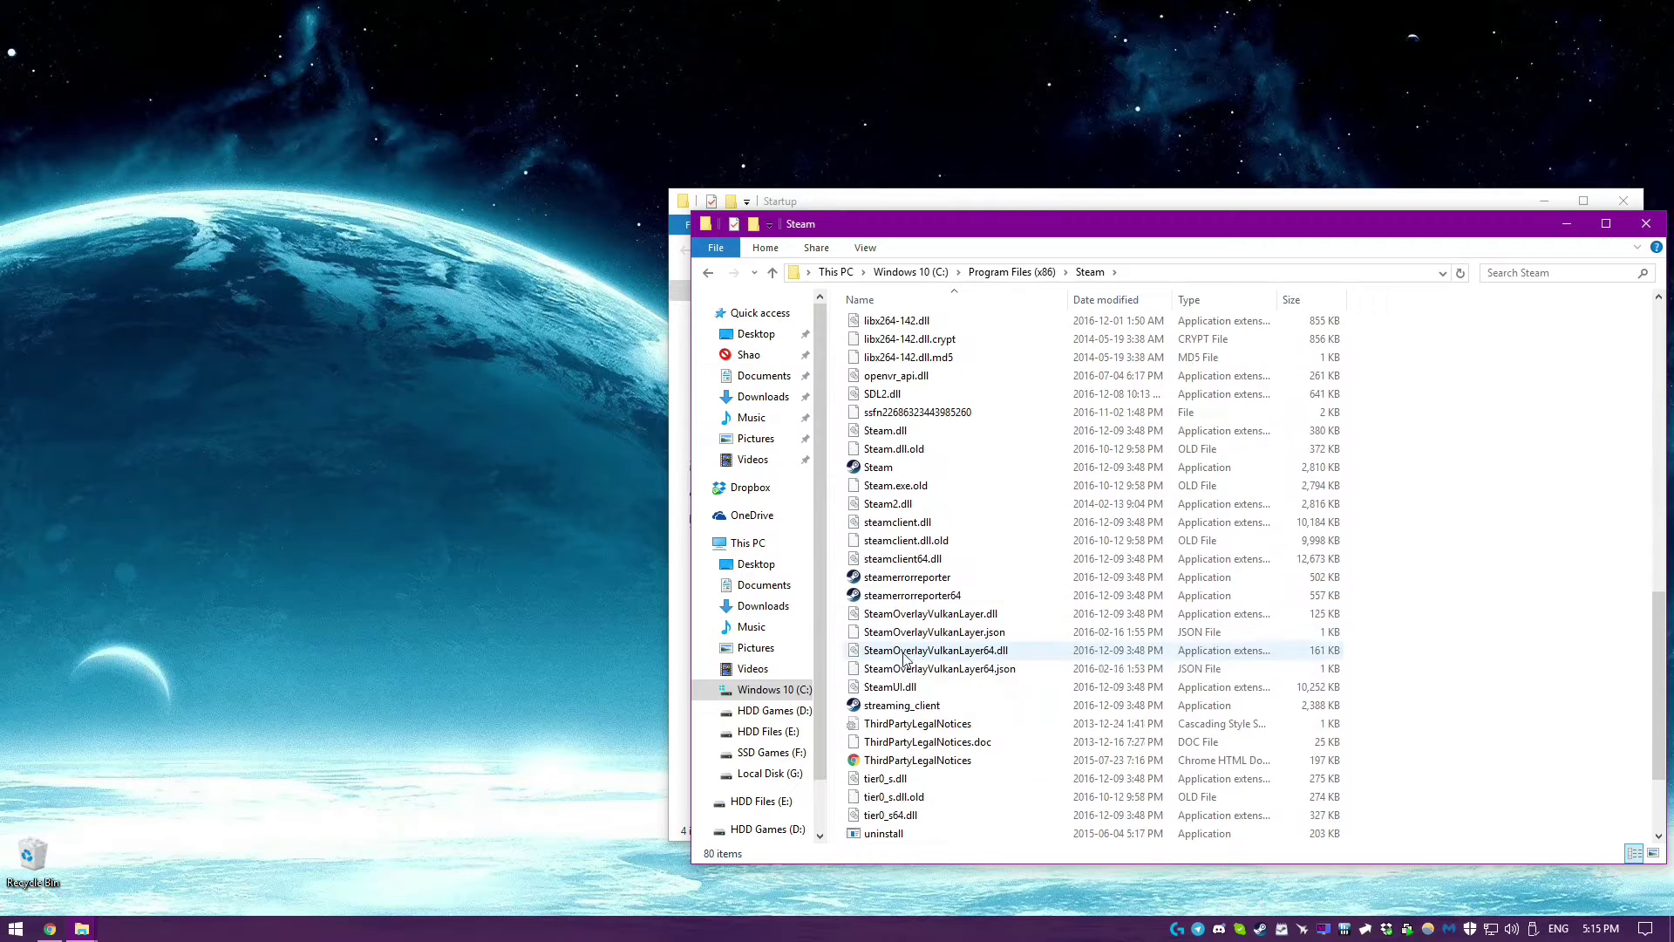
Create a shortcut to the Steam application, drag it onto the desktop, and maximize the window.
right_click(872, 471)
left_click(951, 391)
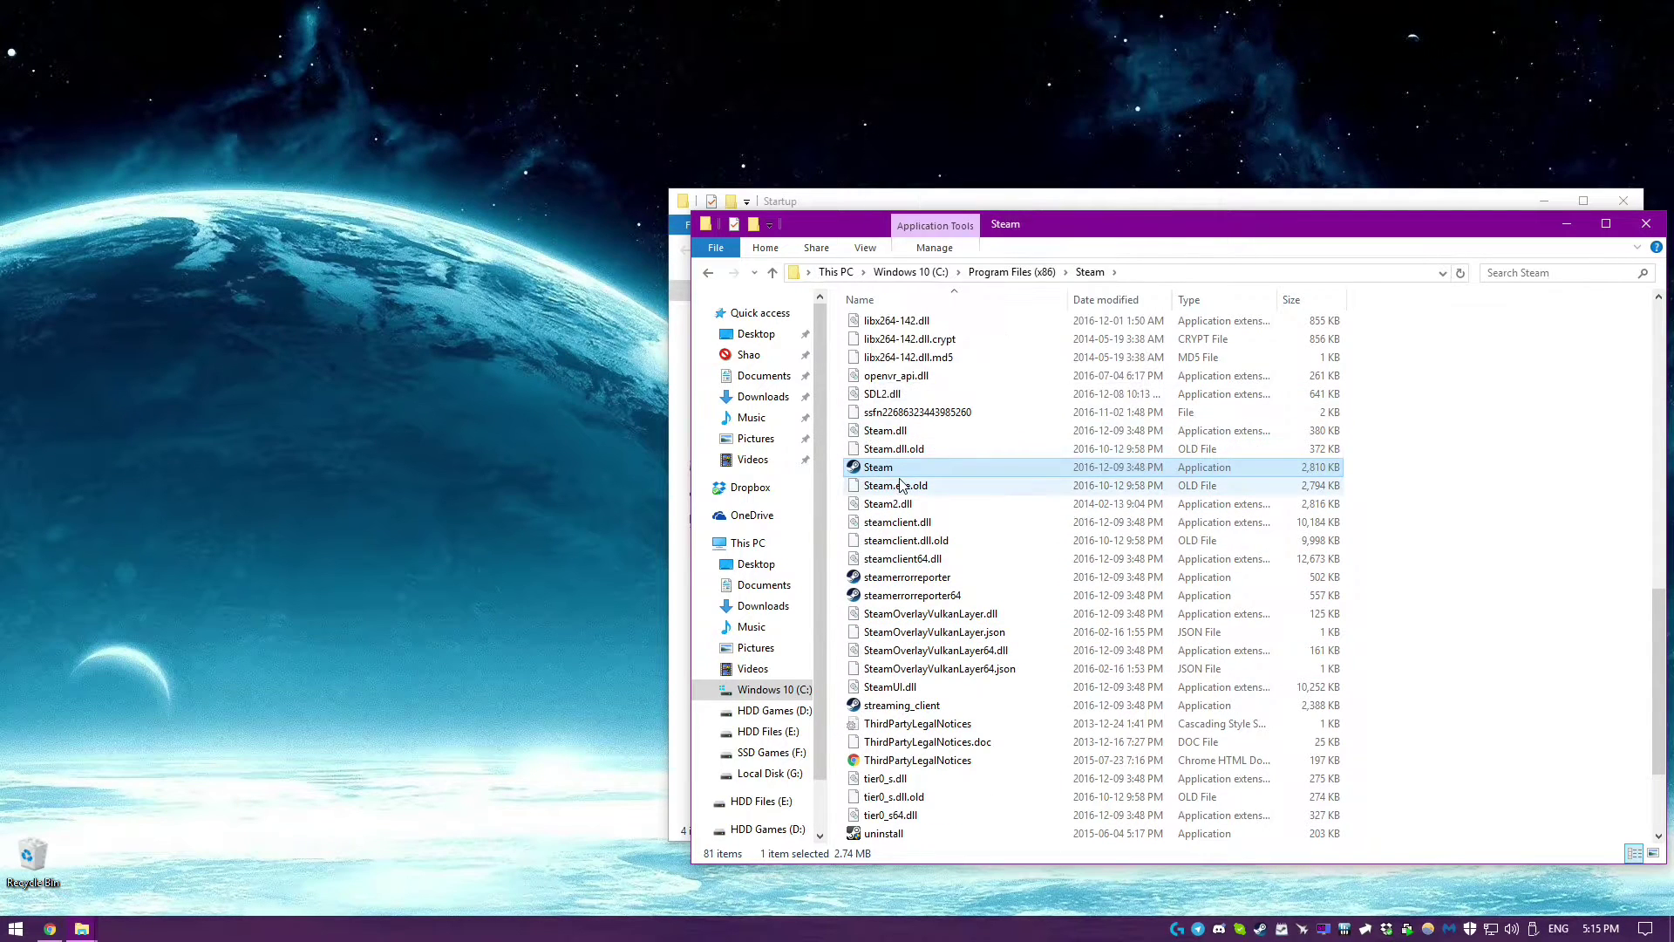
left_click_drag(902, 431, 365, 371)
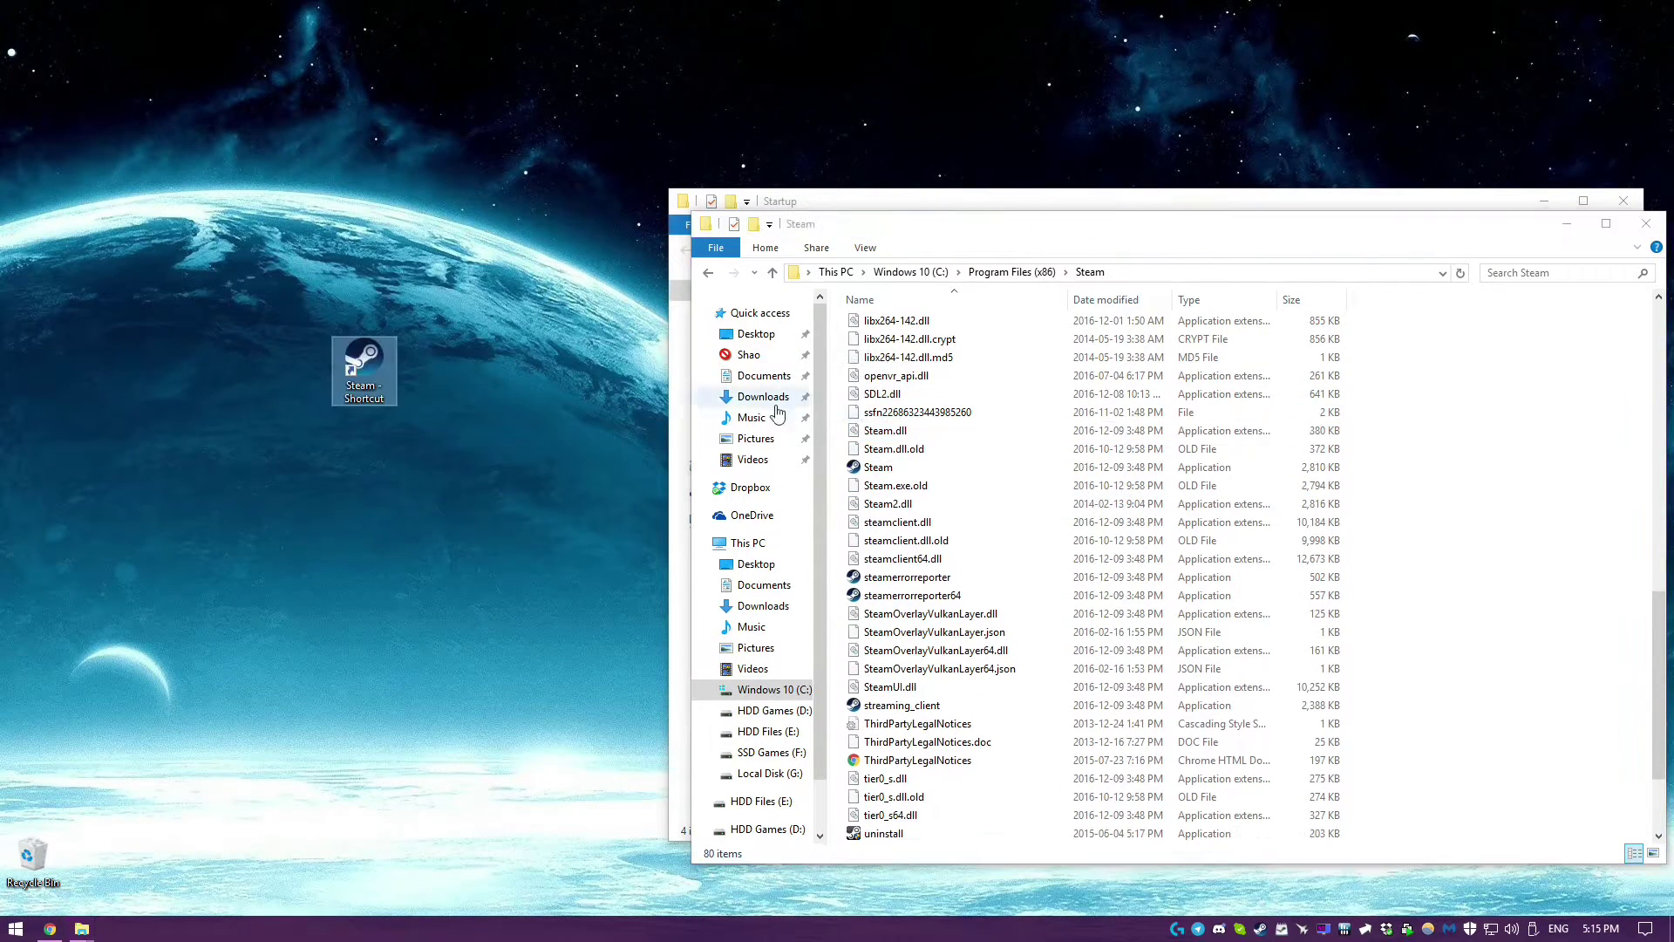
left_click(1606, 223)
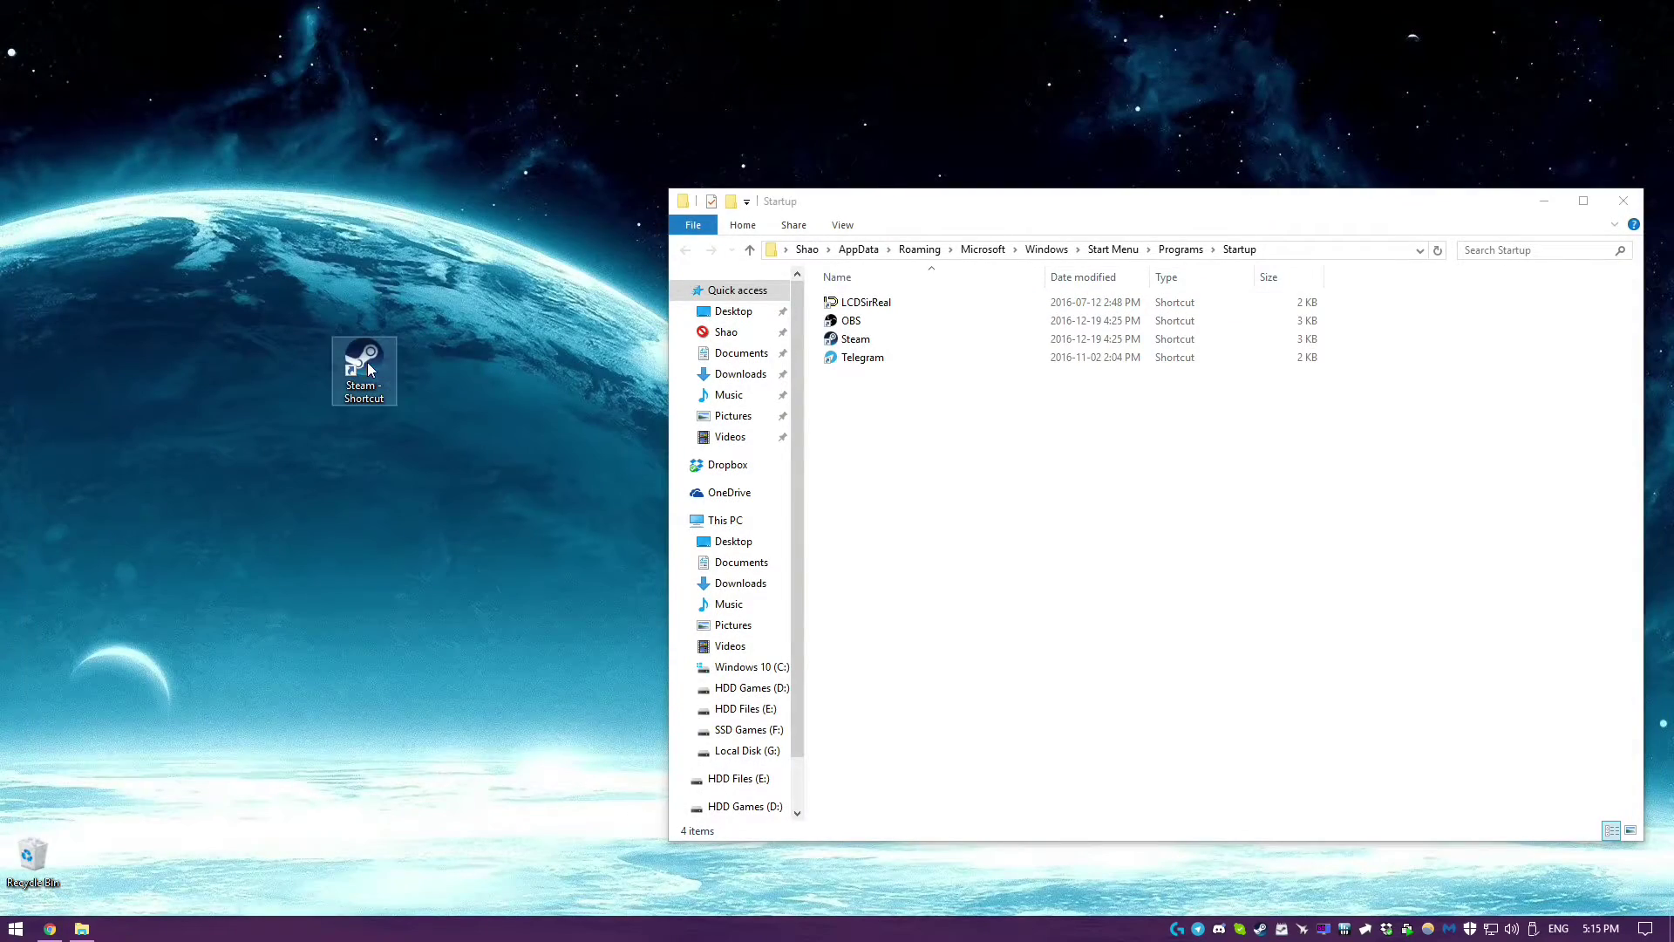
right_click(367, 361)
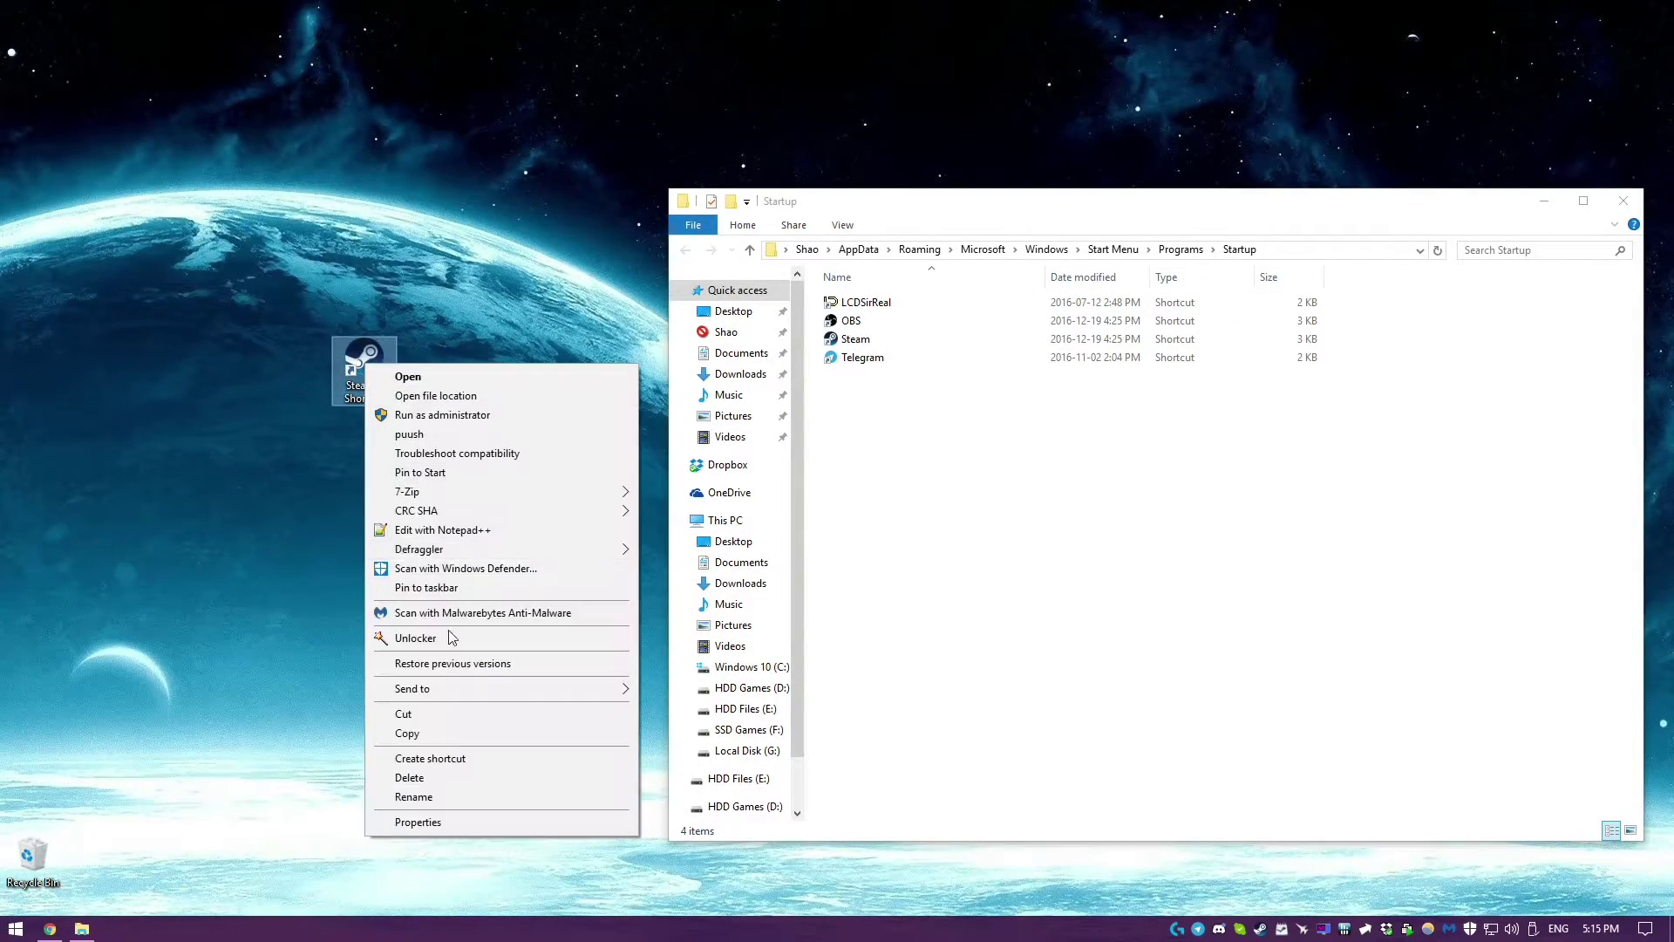
Clear the Start in path in the Steam shortcut's Properties.
left_click(410, 825)
left_click_drag(595, 575, 462, 575)
key("BackSpace")
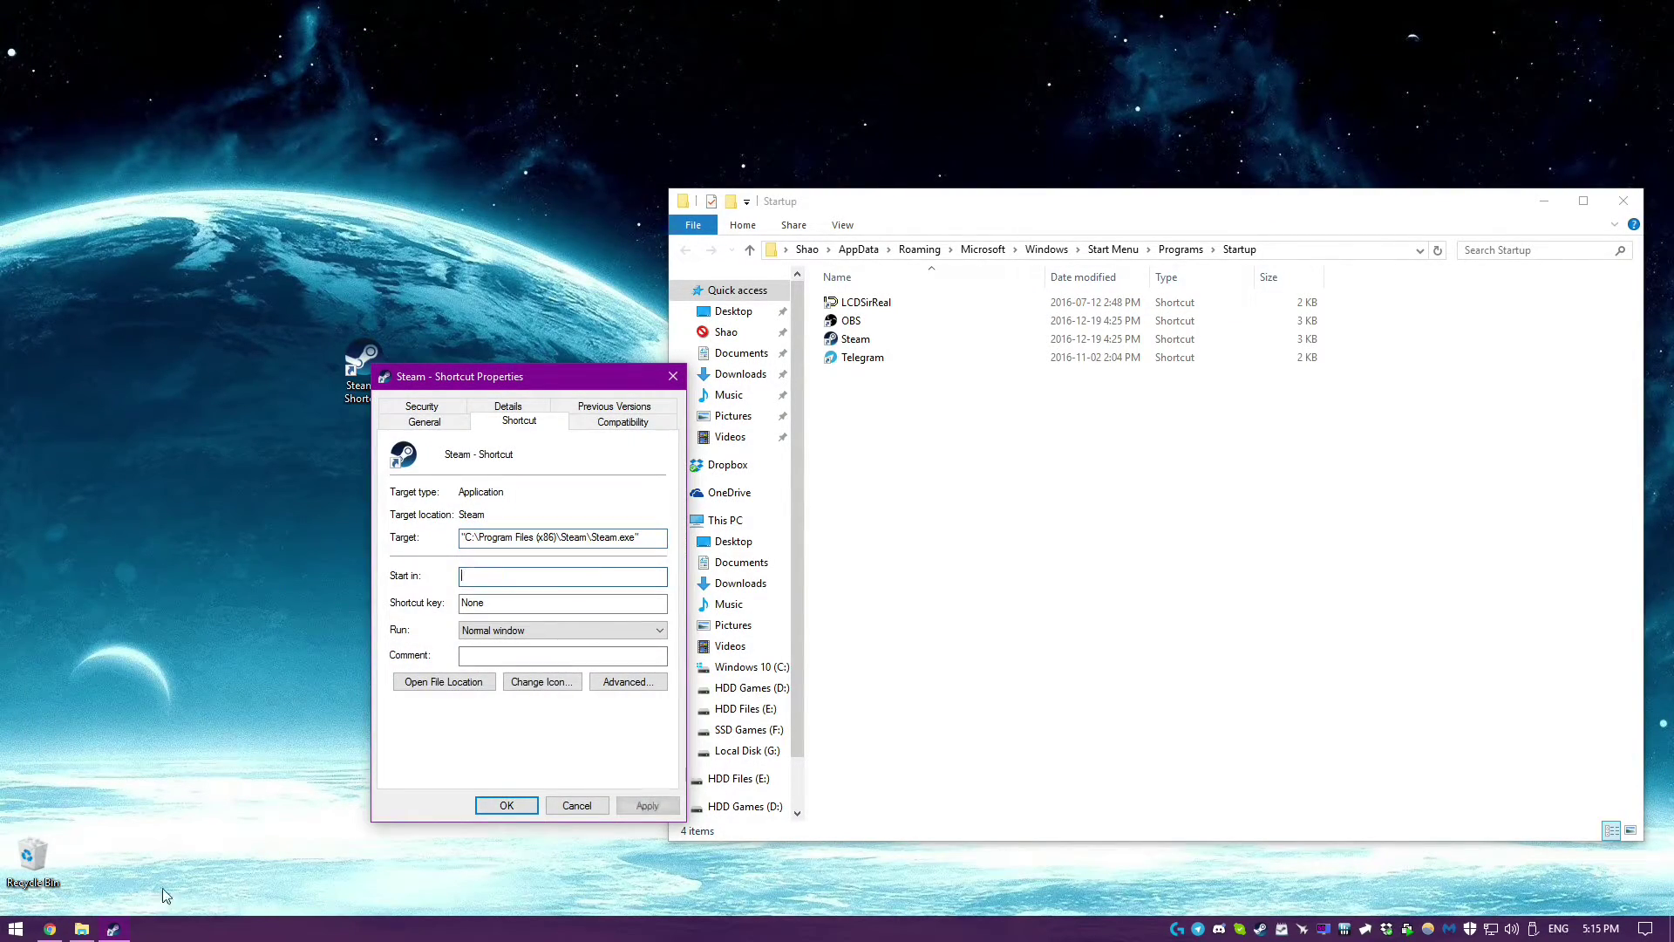
Copy the cmd.exe /c start /affinity command template from the eightforums tutorial.
left_click(50, 929)
scroll(784, 436, "down", 5)
left_click(92, 12)
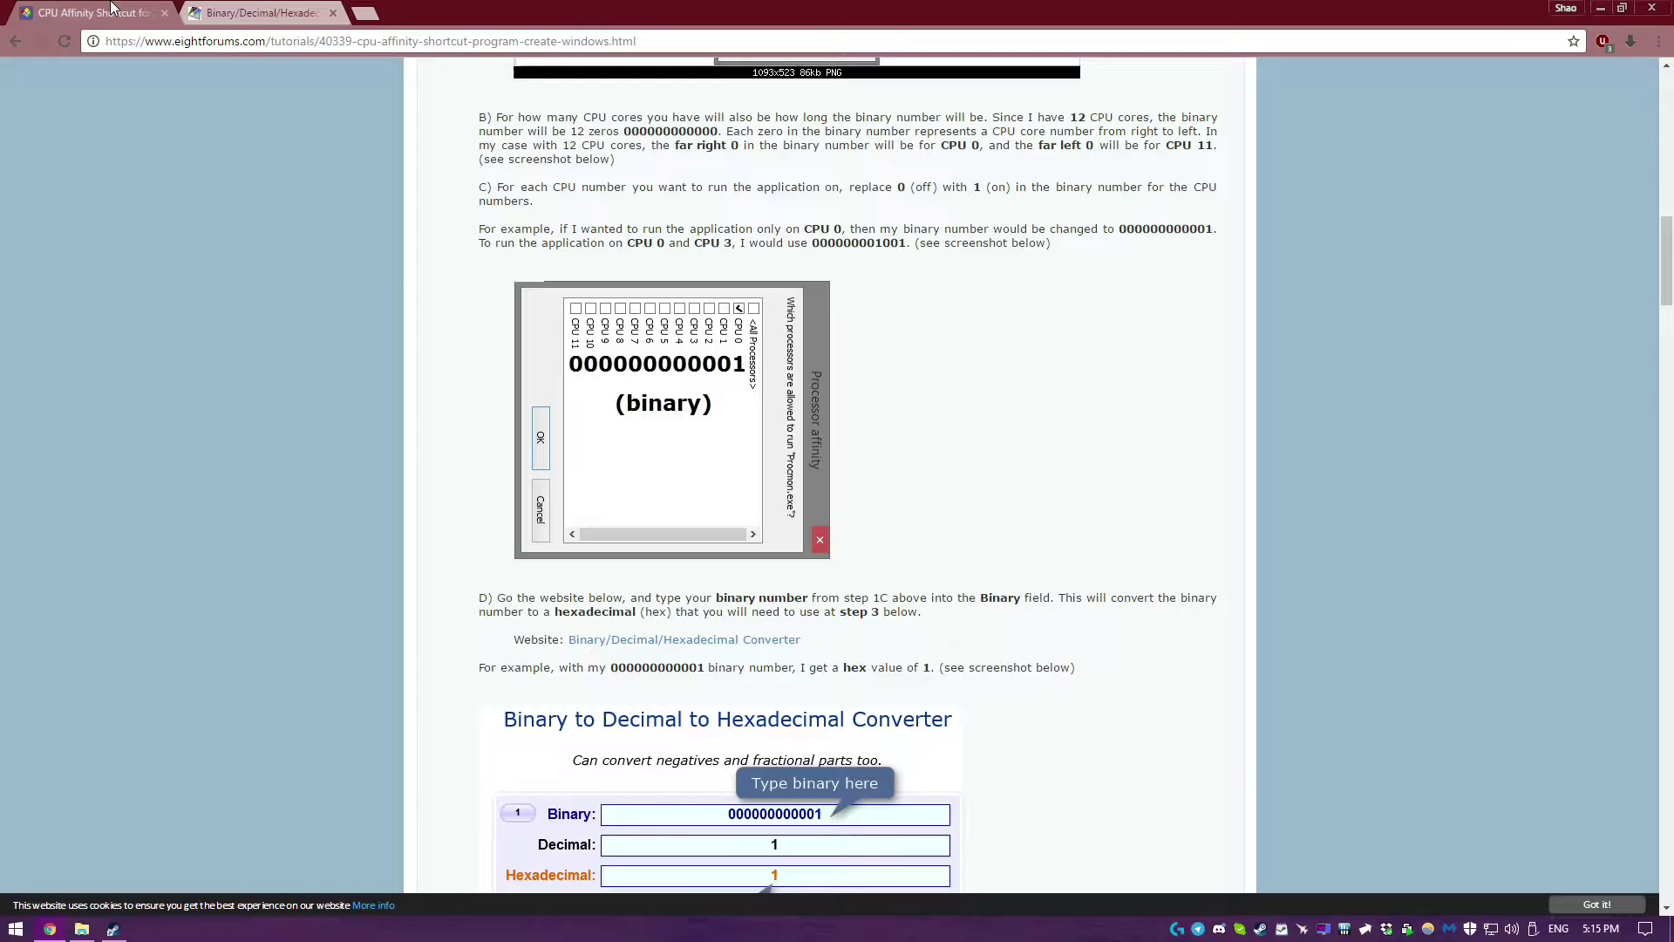
scroll(452, 298, "down", 7)
scroll(633, 425, "up", 2)
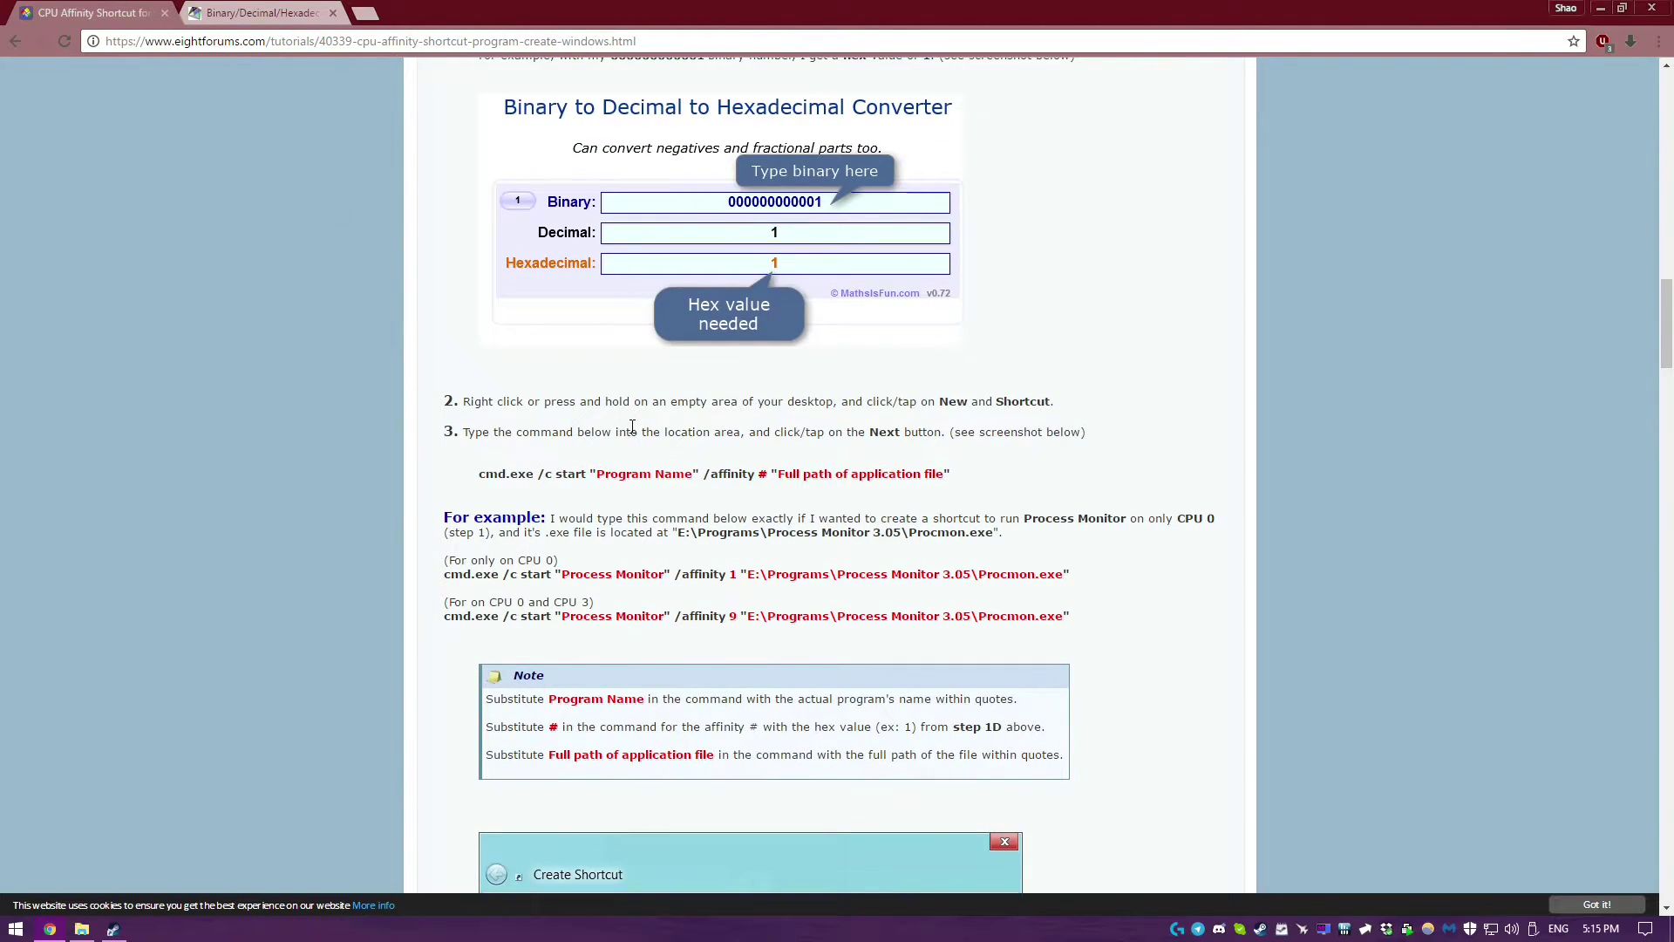
left_click_drag(768, 474, 500, 473)
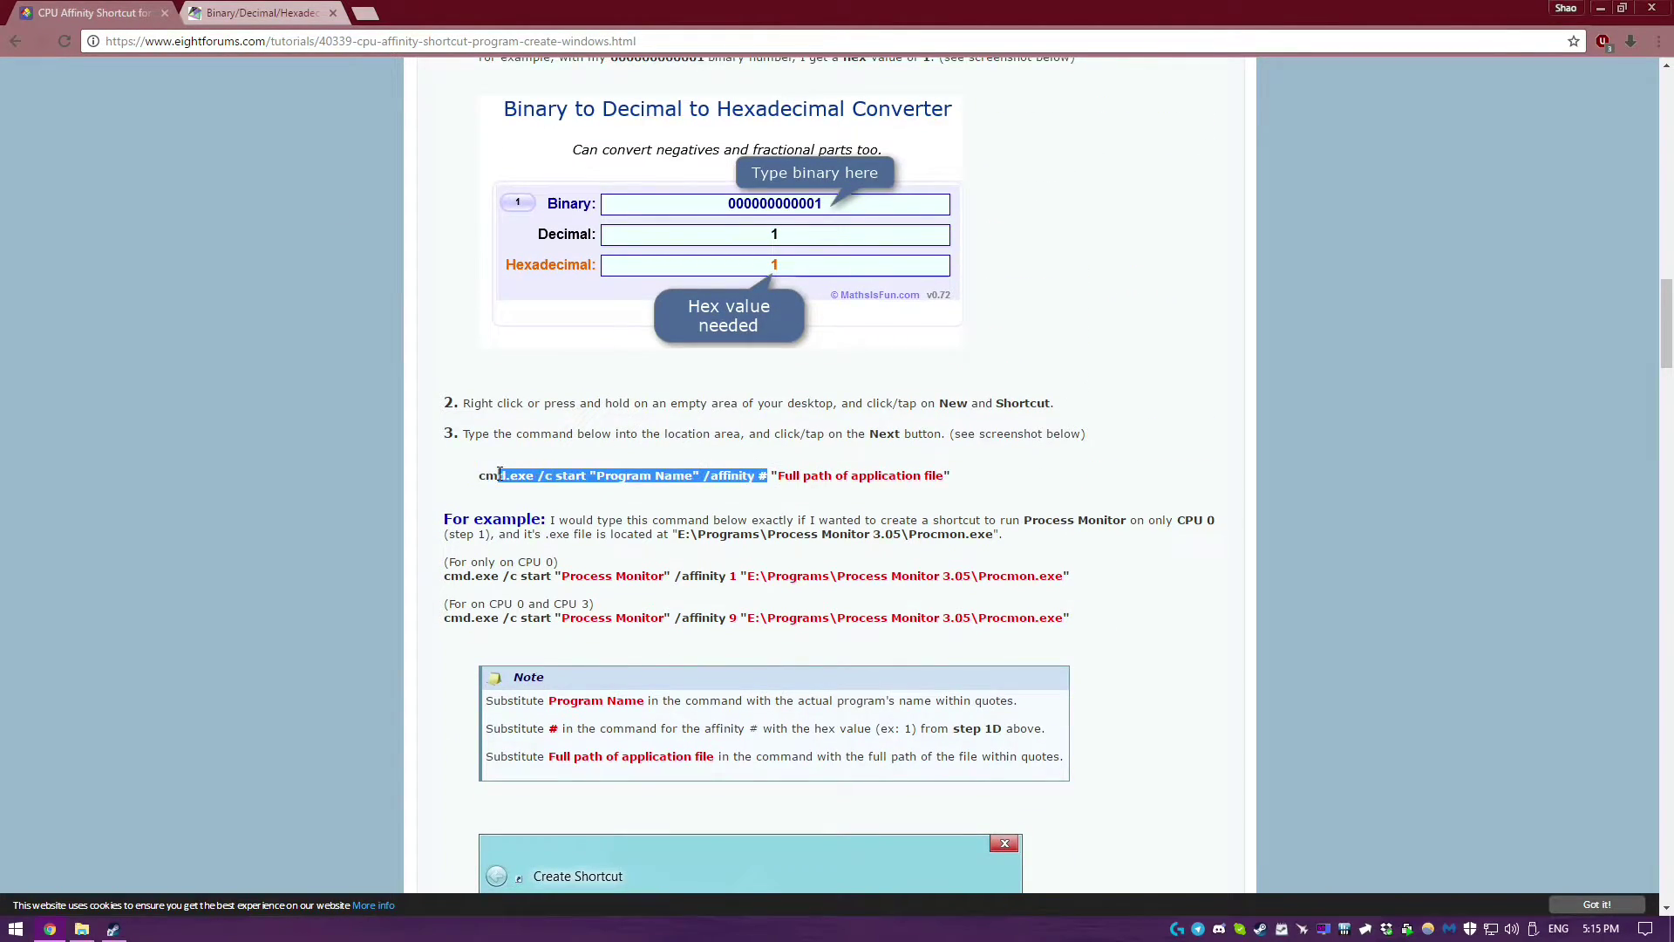
left_click(1598, 8)
Paste the template before the Steam target and replace Program Name with Steam.
key("Home")
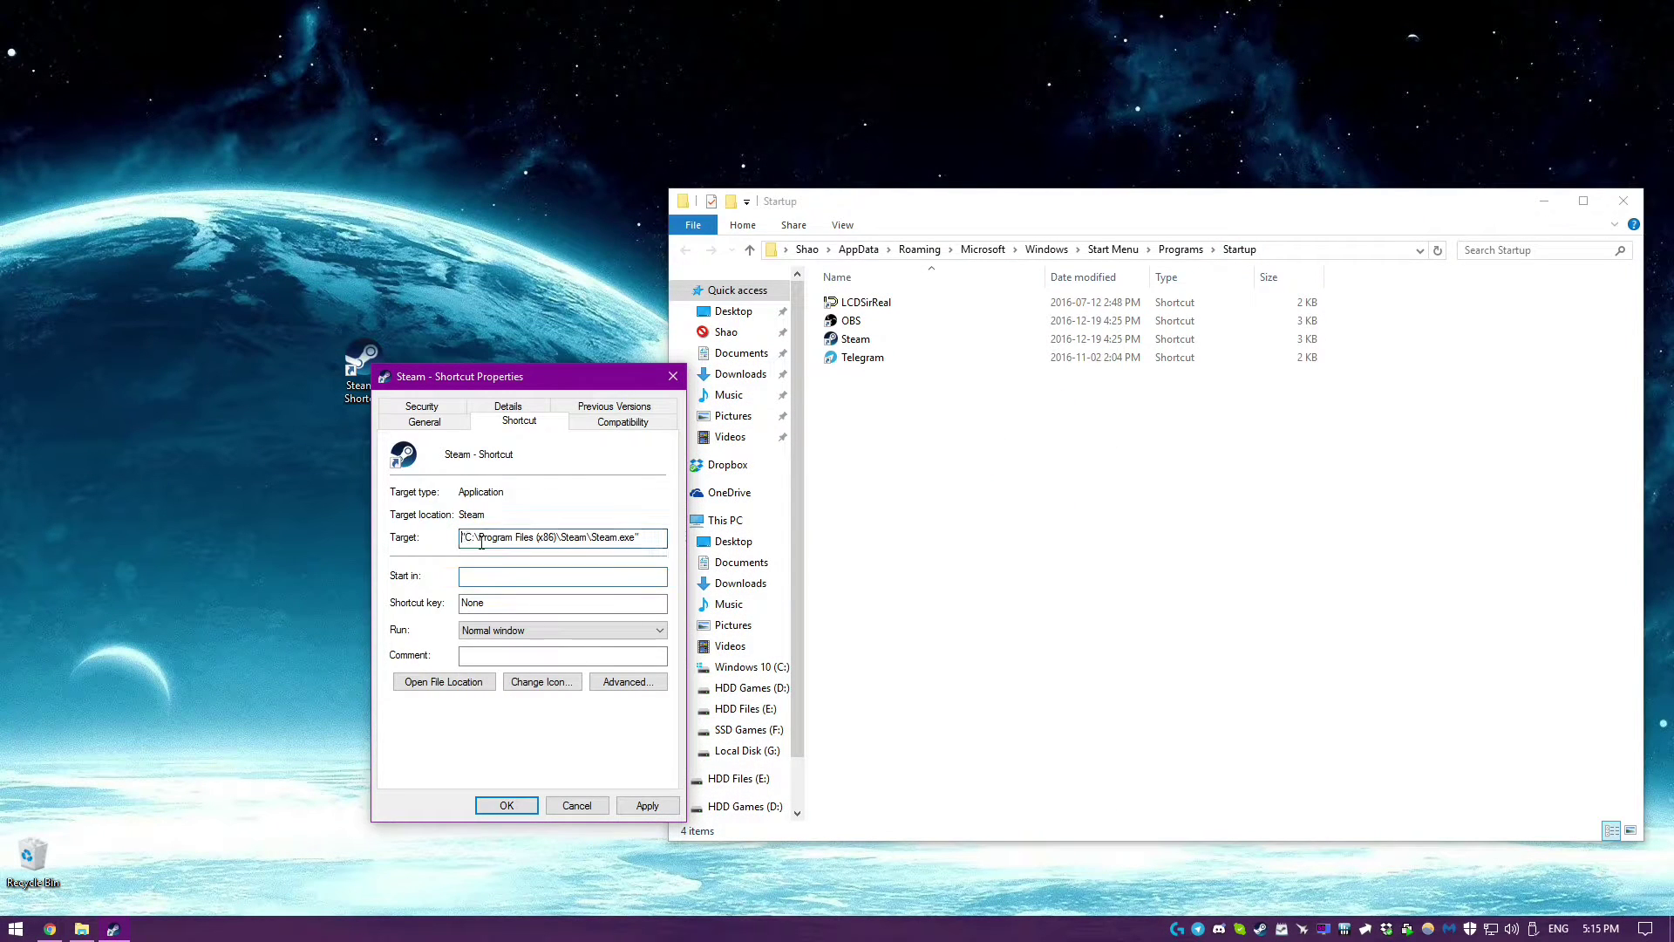
type("cmd.exe /c start \"Program Name\" /affinity #")
mouse_move(600, 536)
left_mouse_down()
mouse_move(537, 537)
mouse_move(588, 538)
left_mouse_up()
left_click(537, 537)
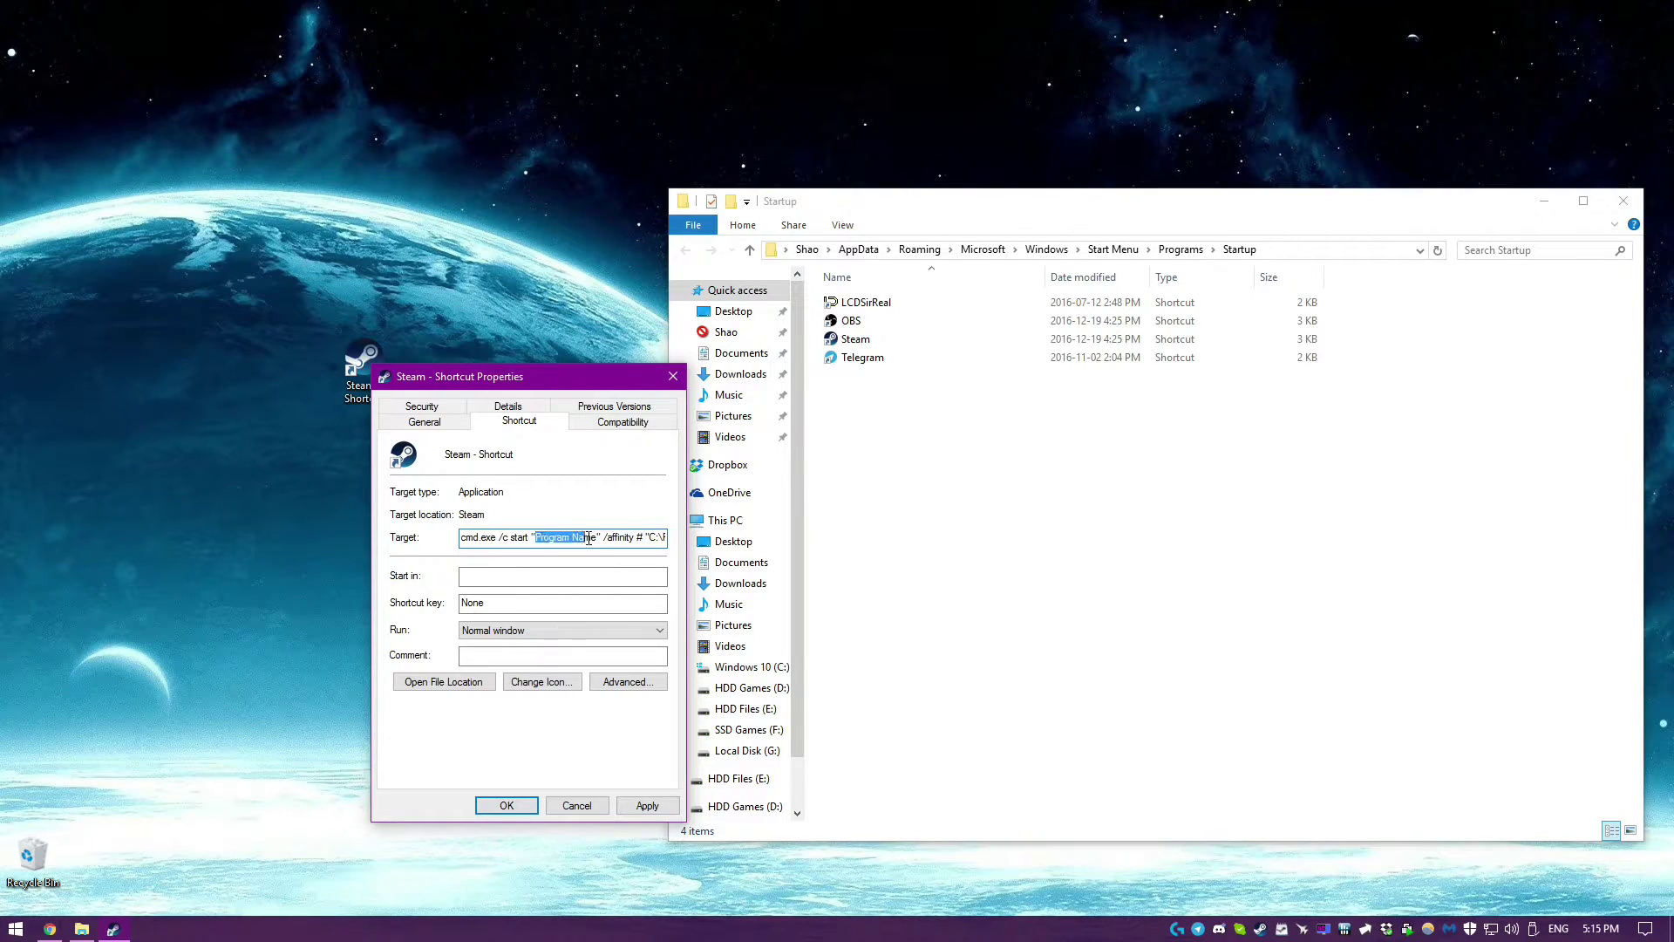
type("Steam")
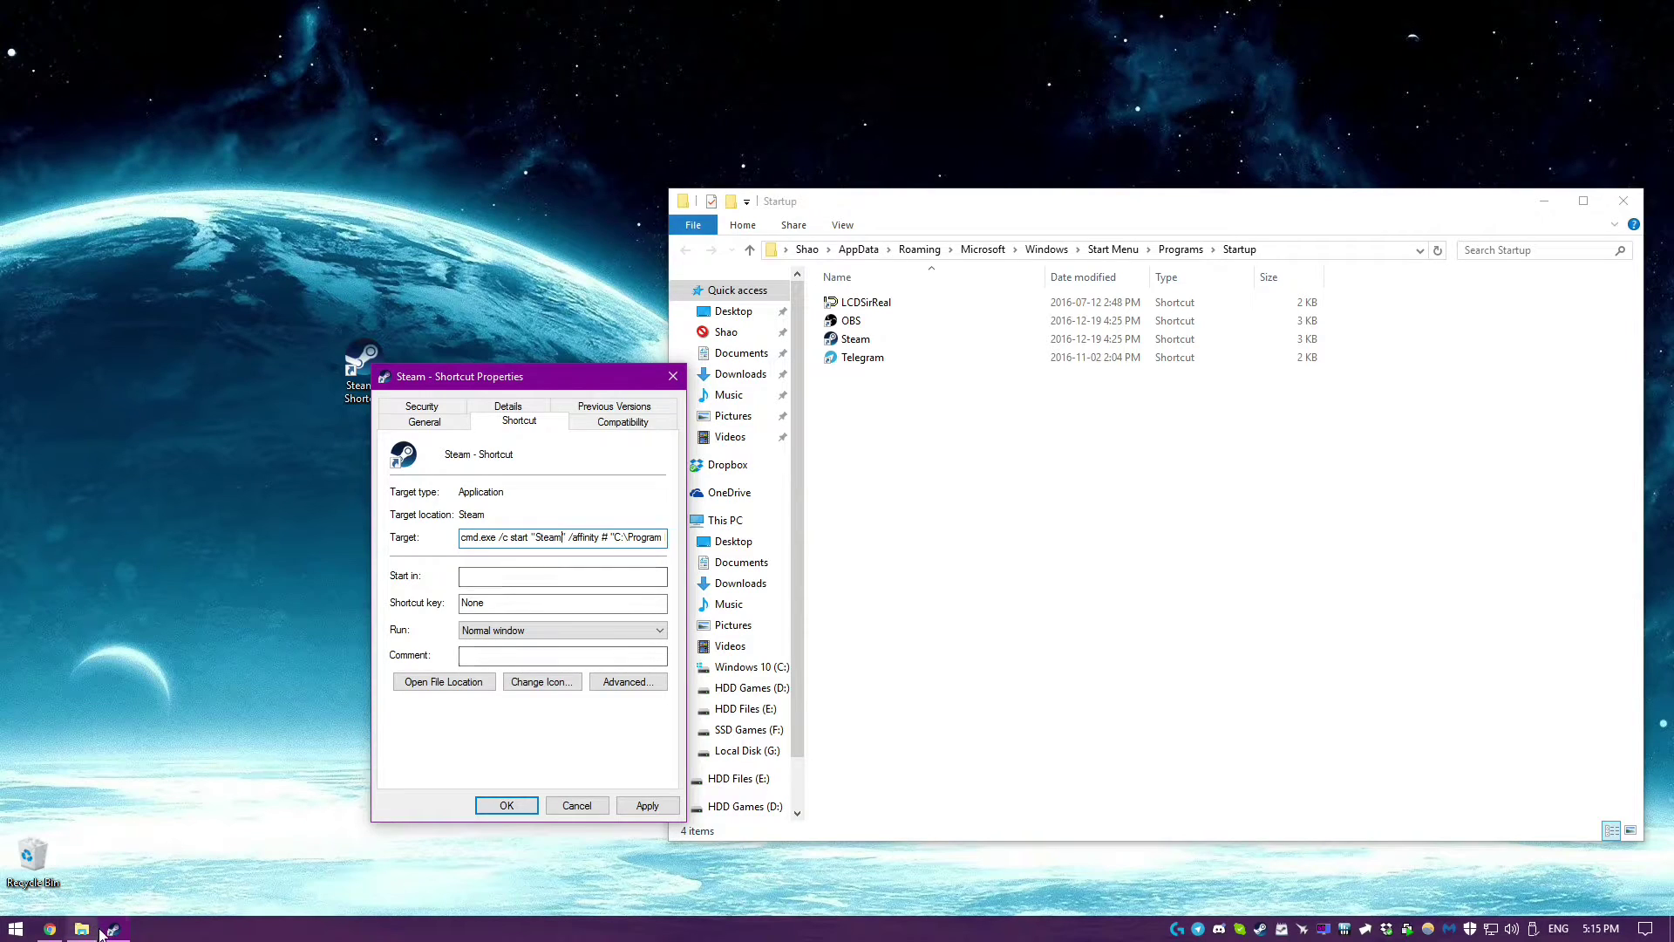
mouse_move(103, 931)
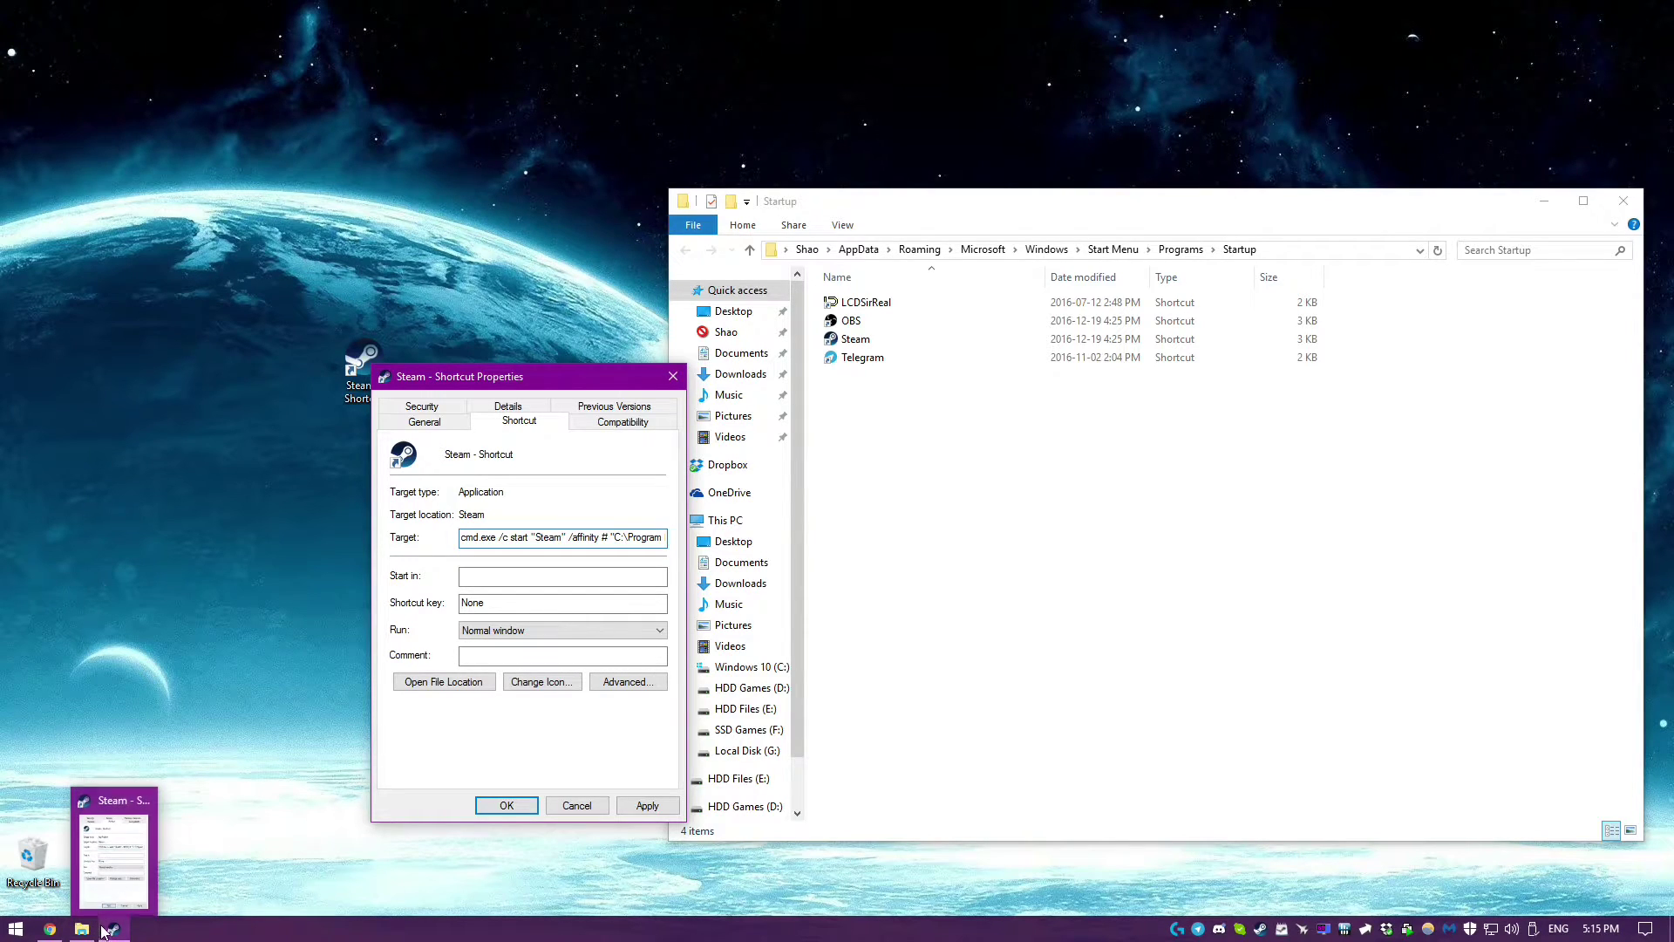
left_click(203, 823)
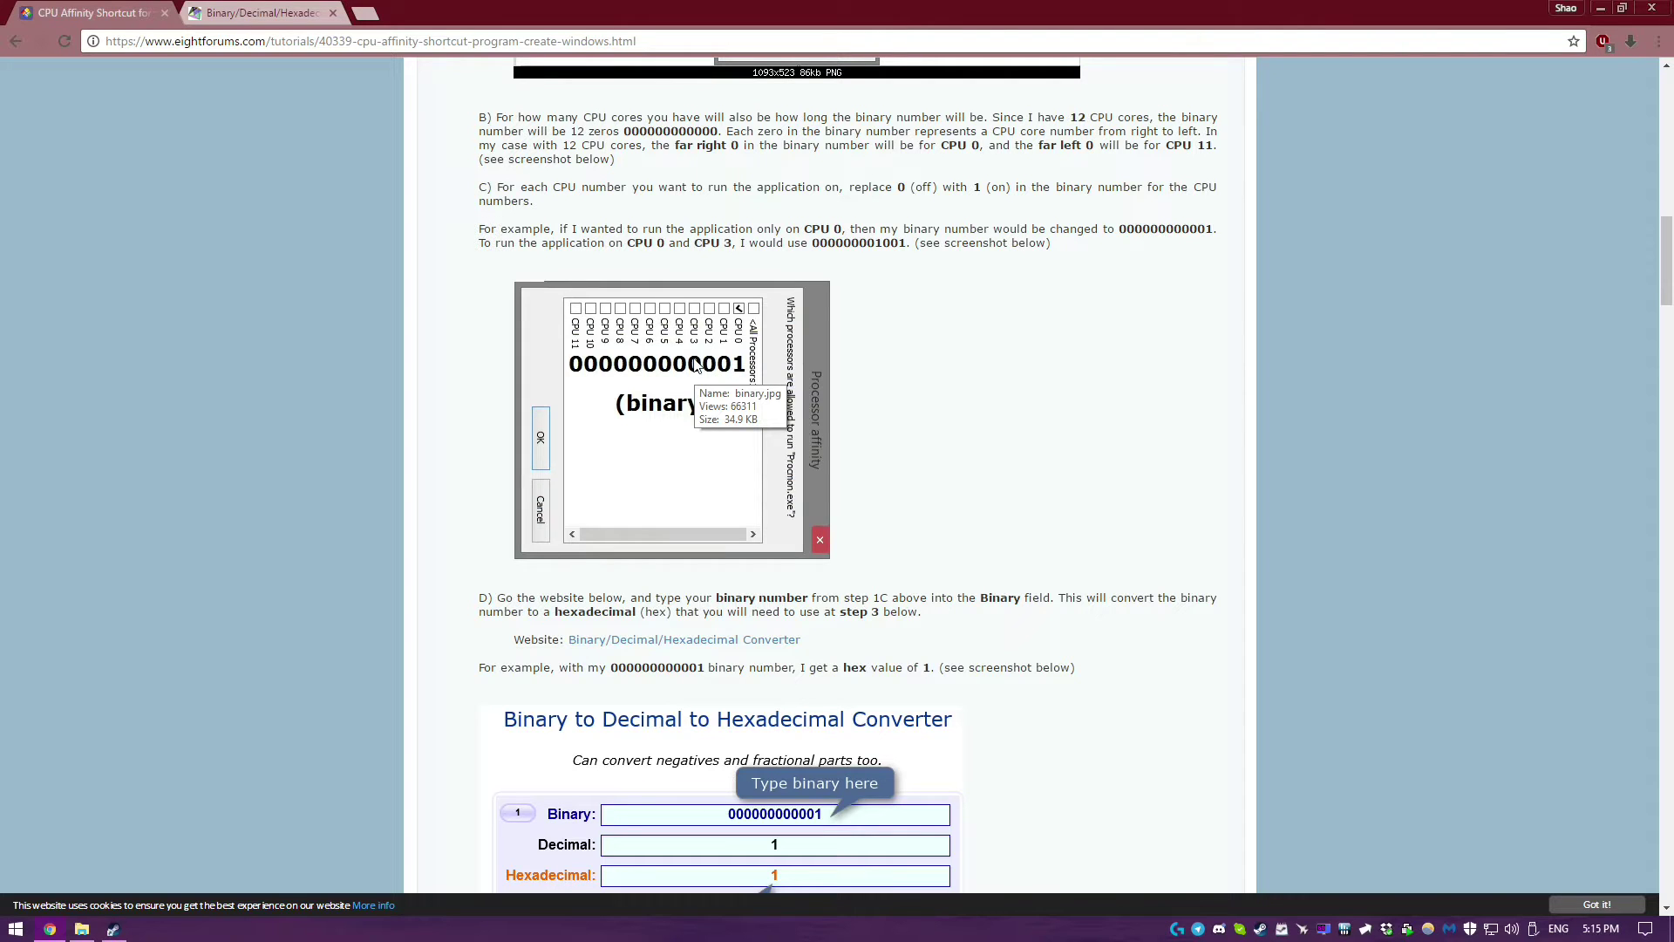
Read hex 7 for binary 0111 in the converter, then save Steam's Properties with /affinity 7.
key("ctrl+Tab")
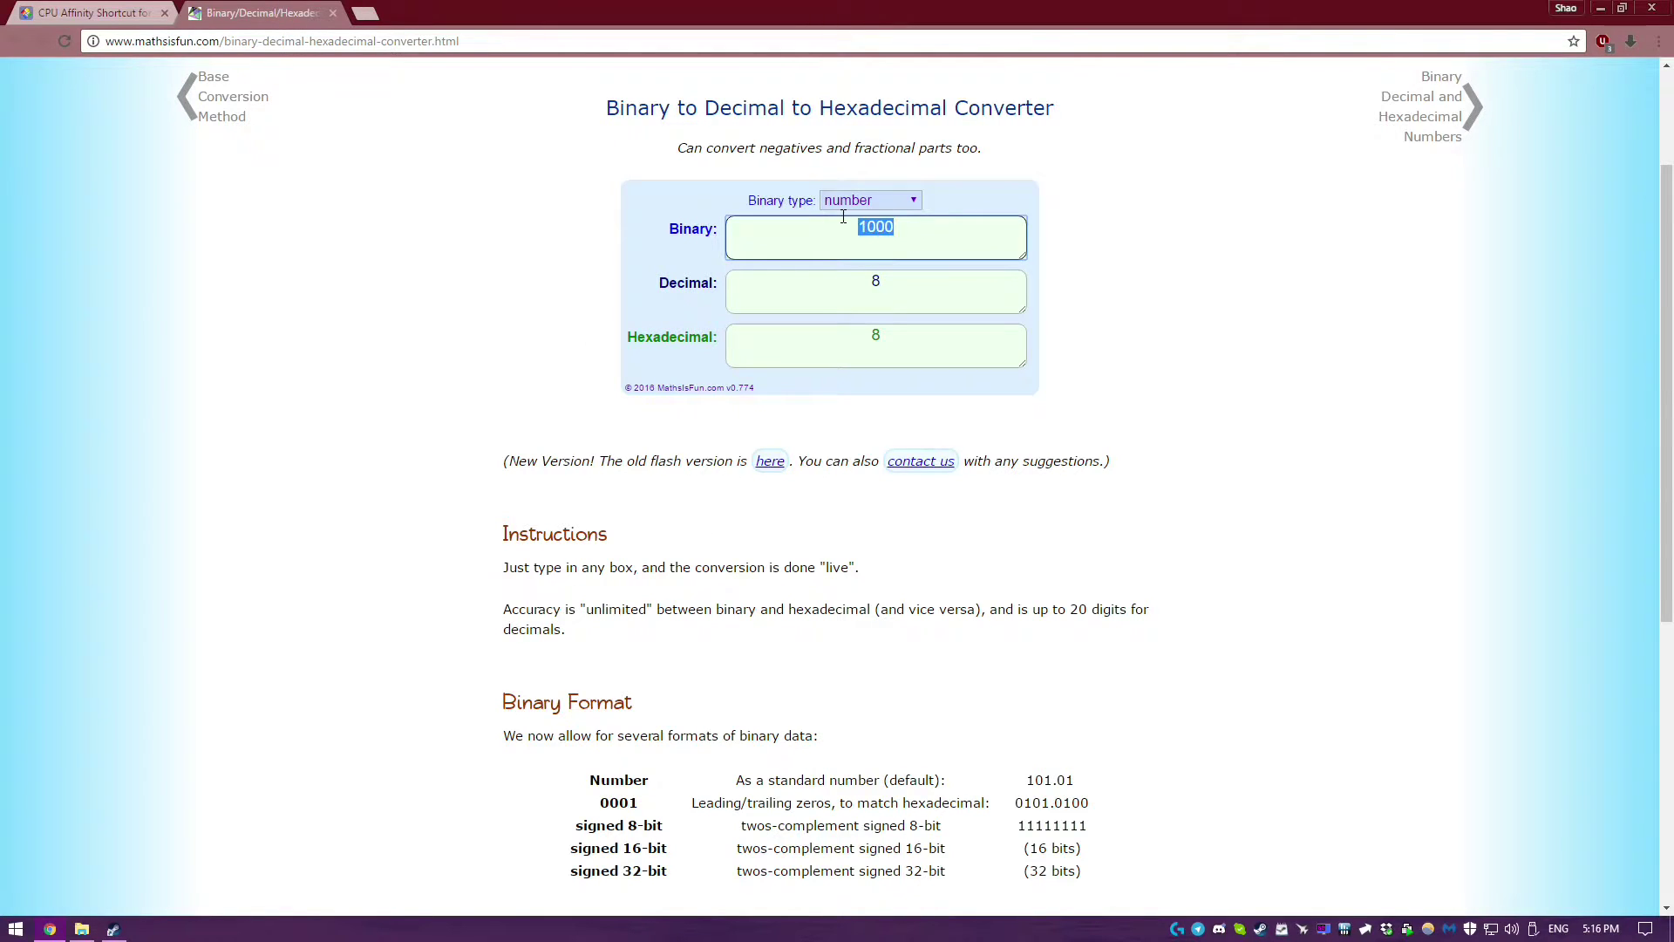
key("BackSpace")
left_click(896, 332)
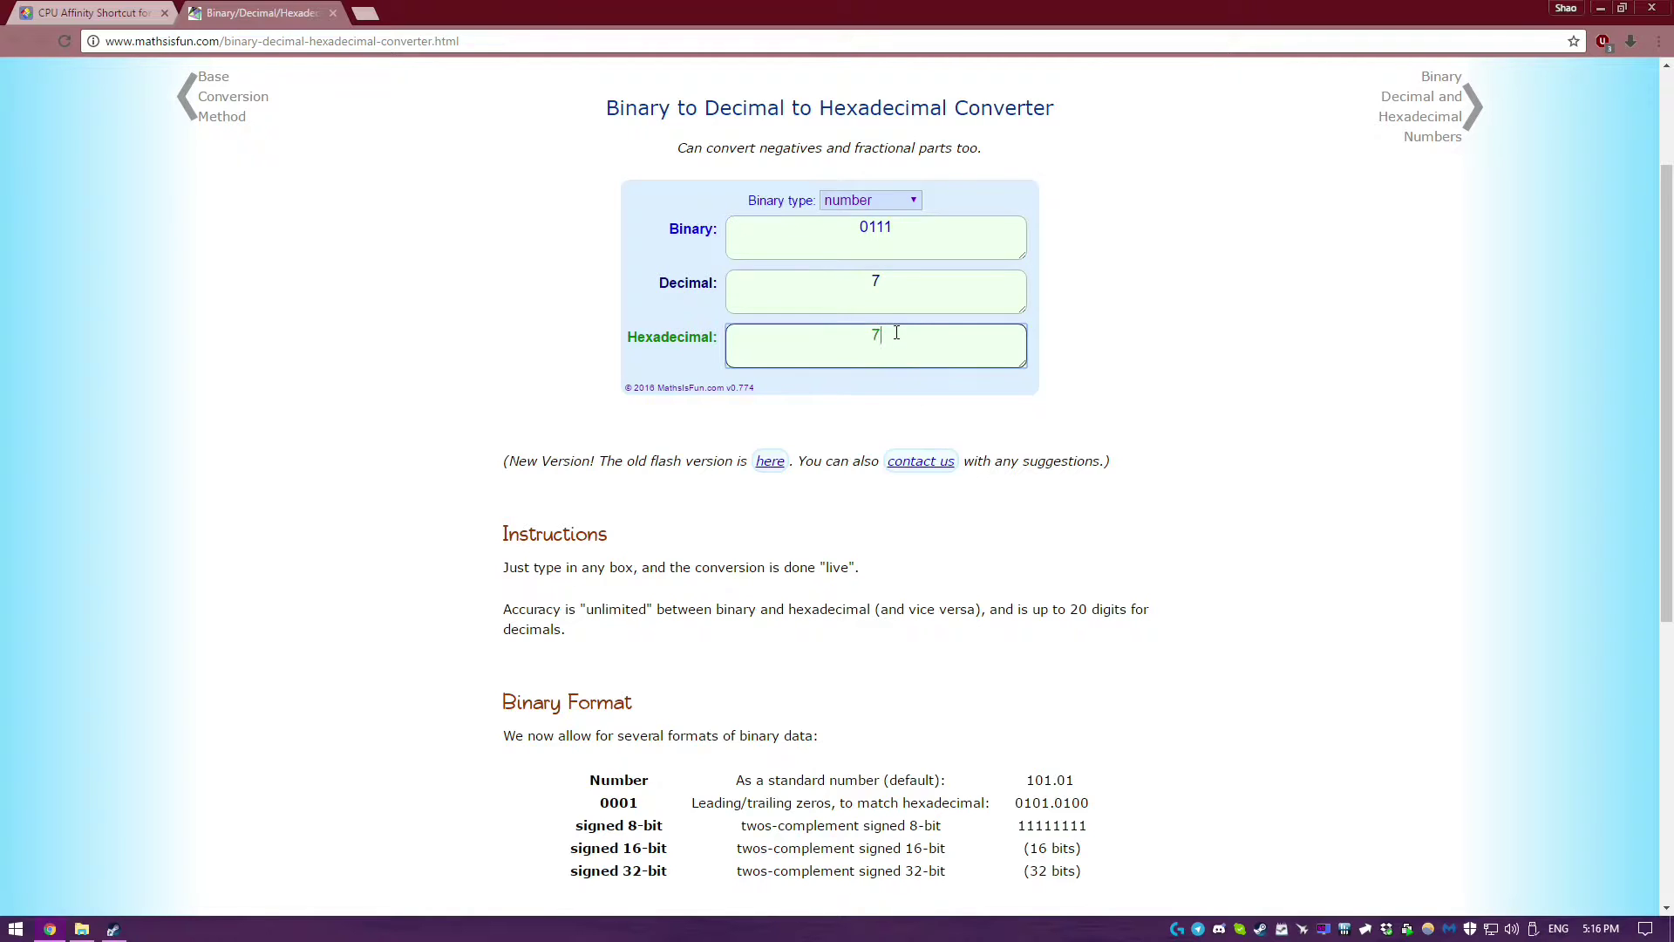
key("ctrl+Tab")
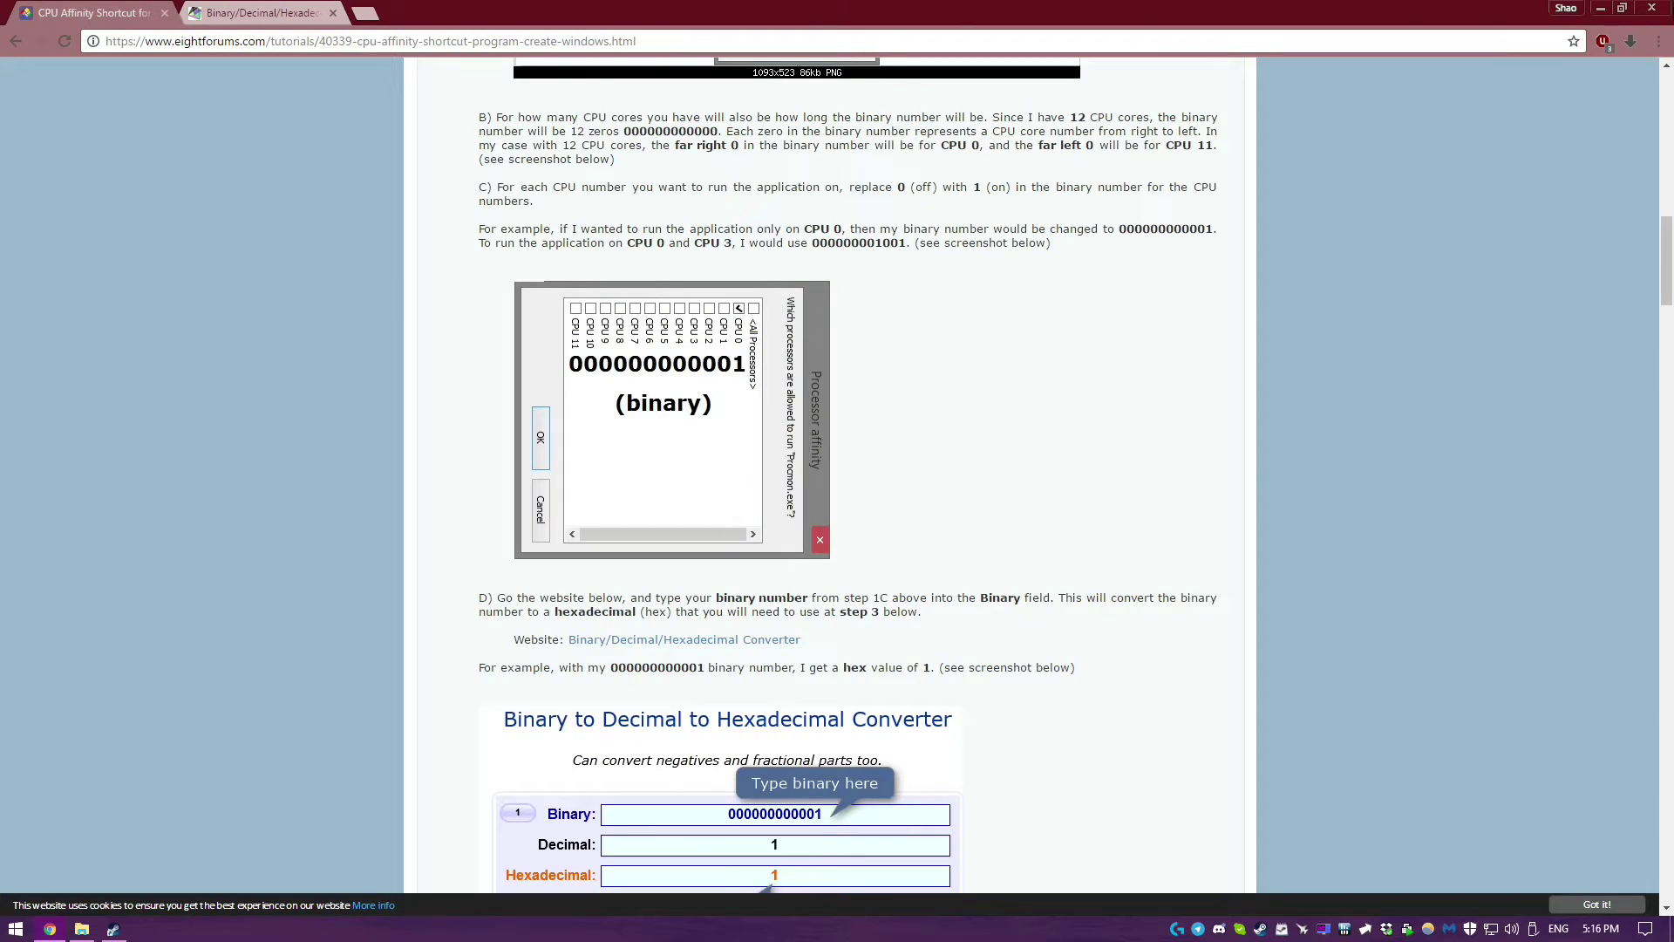
left_click(1596, 8)
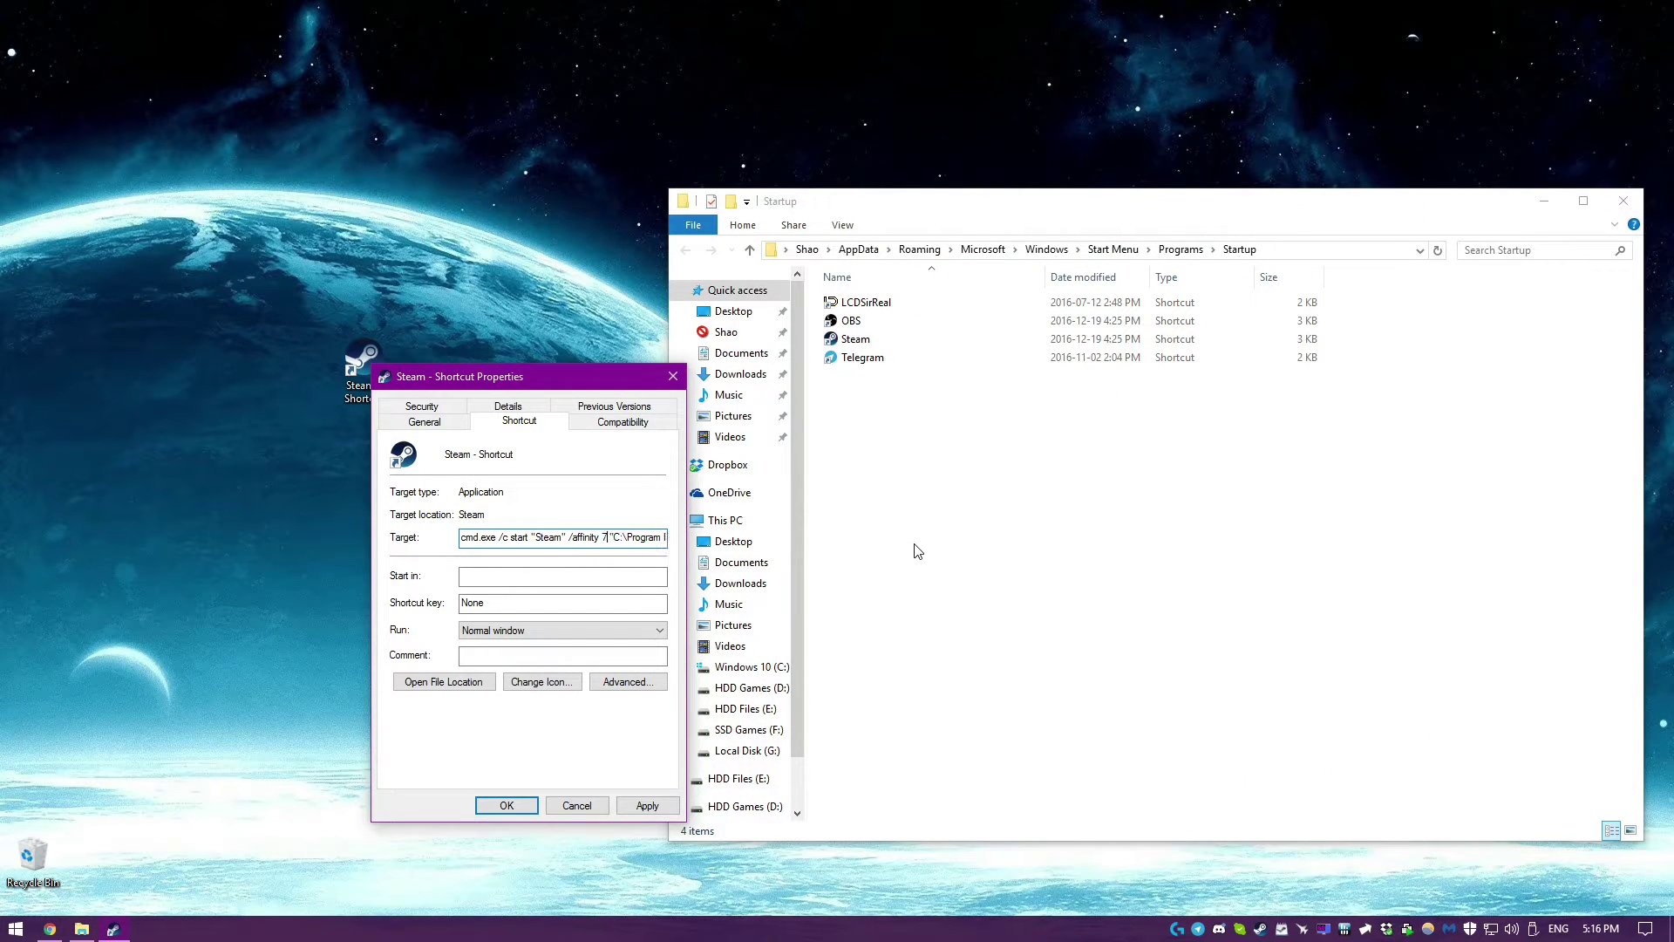
left_click(502, 805)
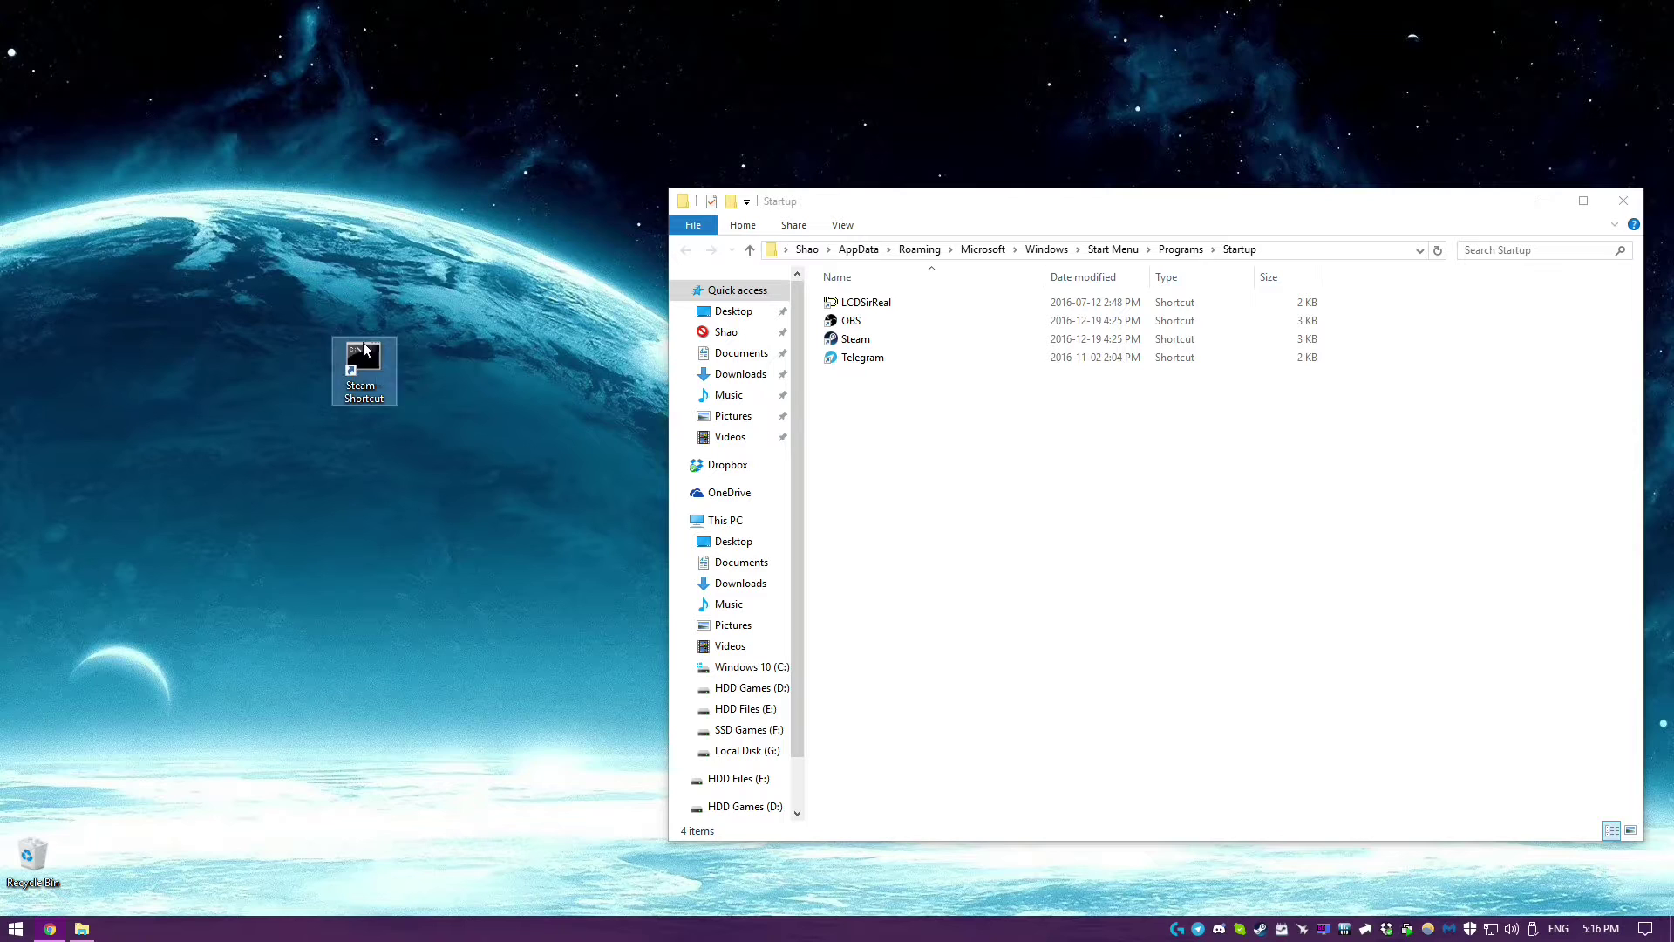
From the desktop Steam shortcut's properties, start browsing for a new icon file.
right_click(363, 341)
left_click(460, 785)
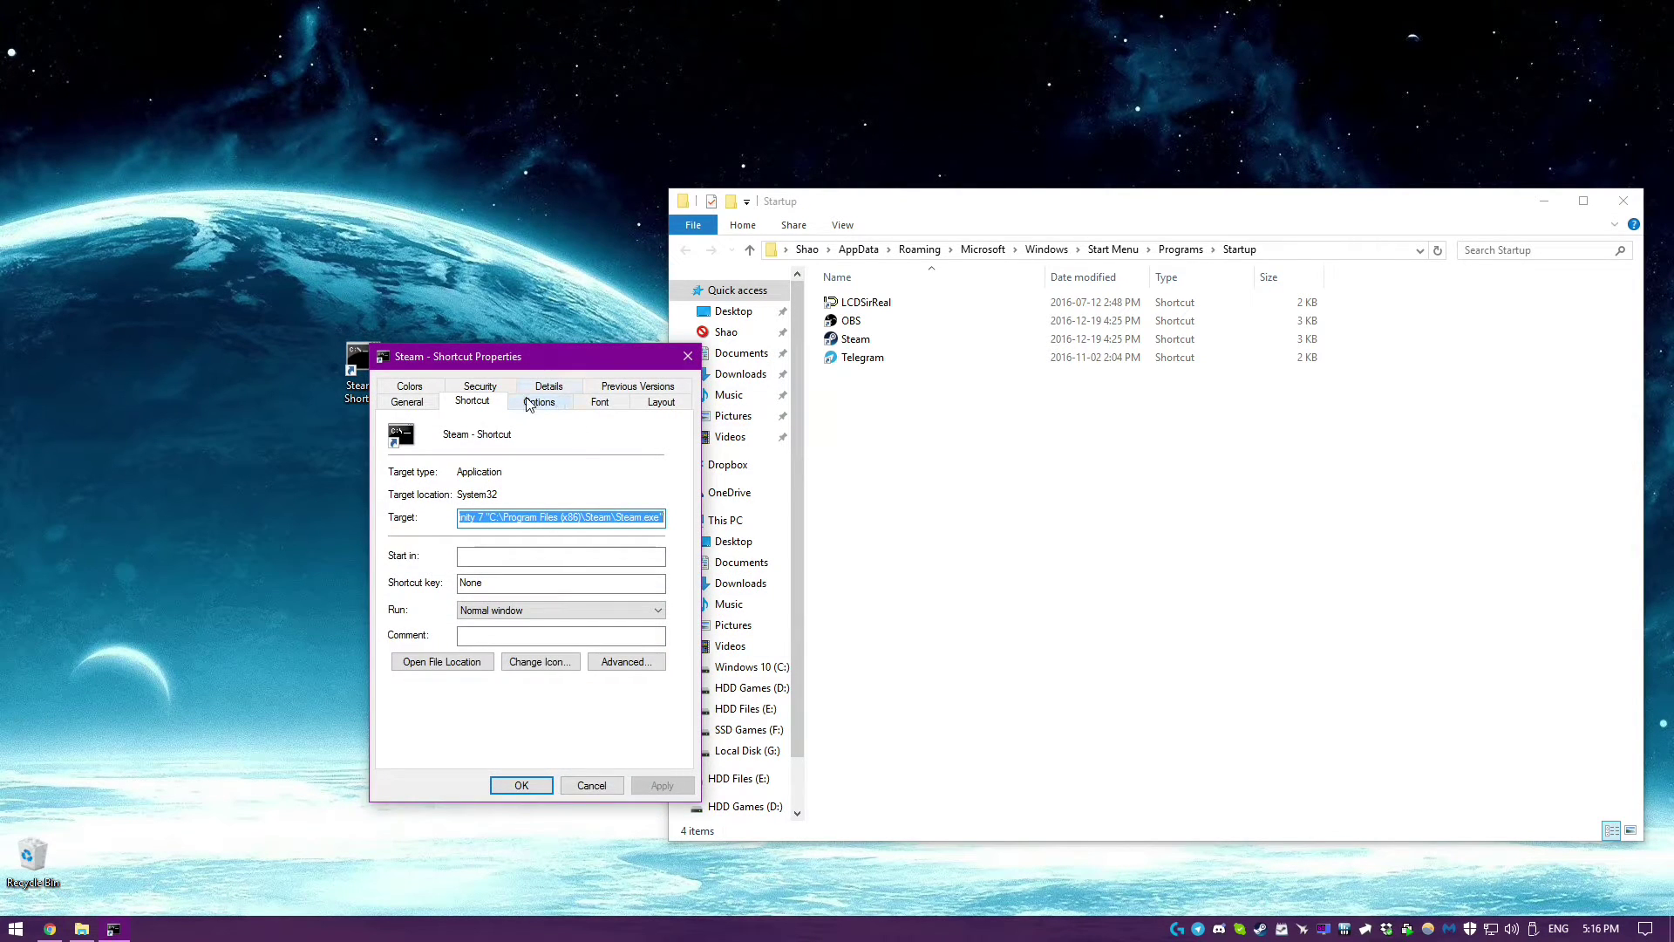
left_click(540, 661)
left_click(633, 489)
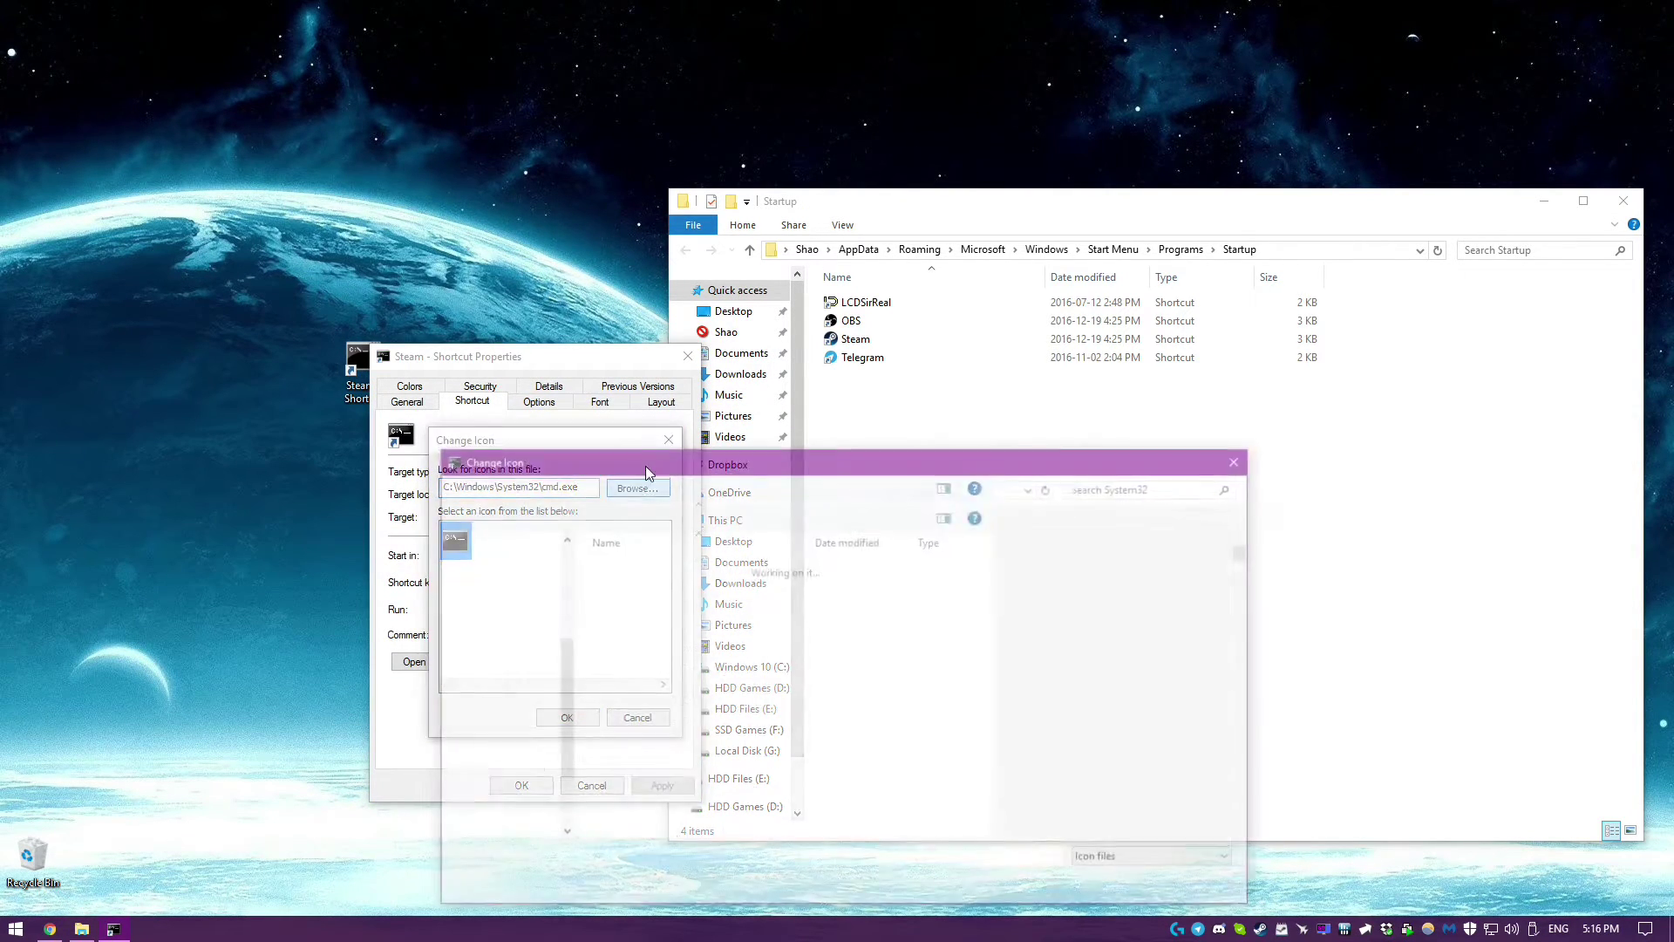
Choose Steam.exe in C:\Program Files (x86)\Steam as the shortcut's icon and save it.
left_click(656, 482)
double_click(665, 647)
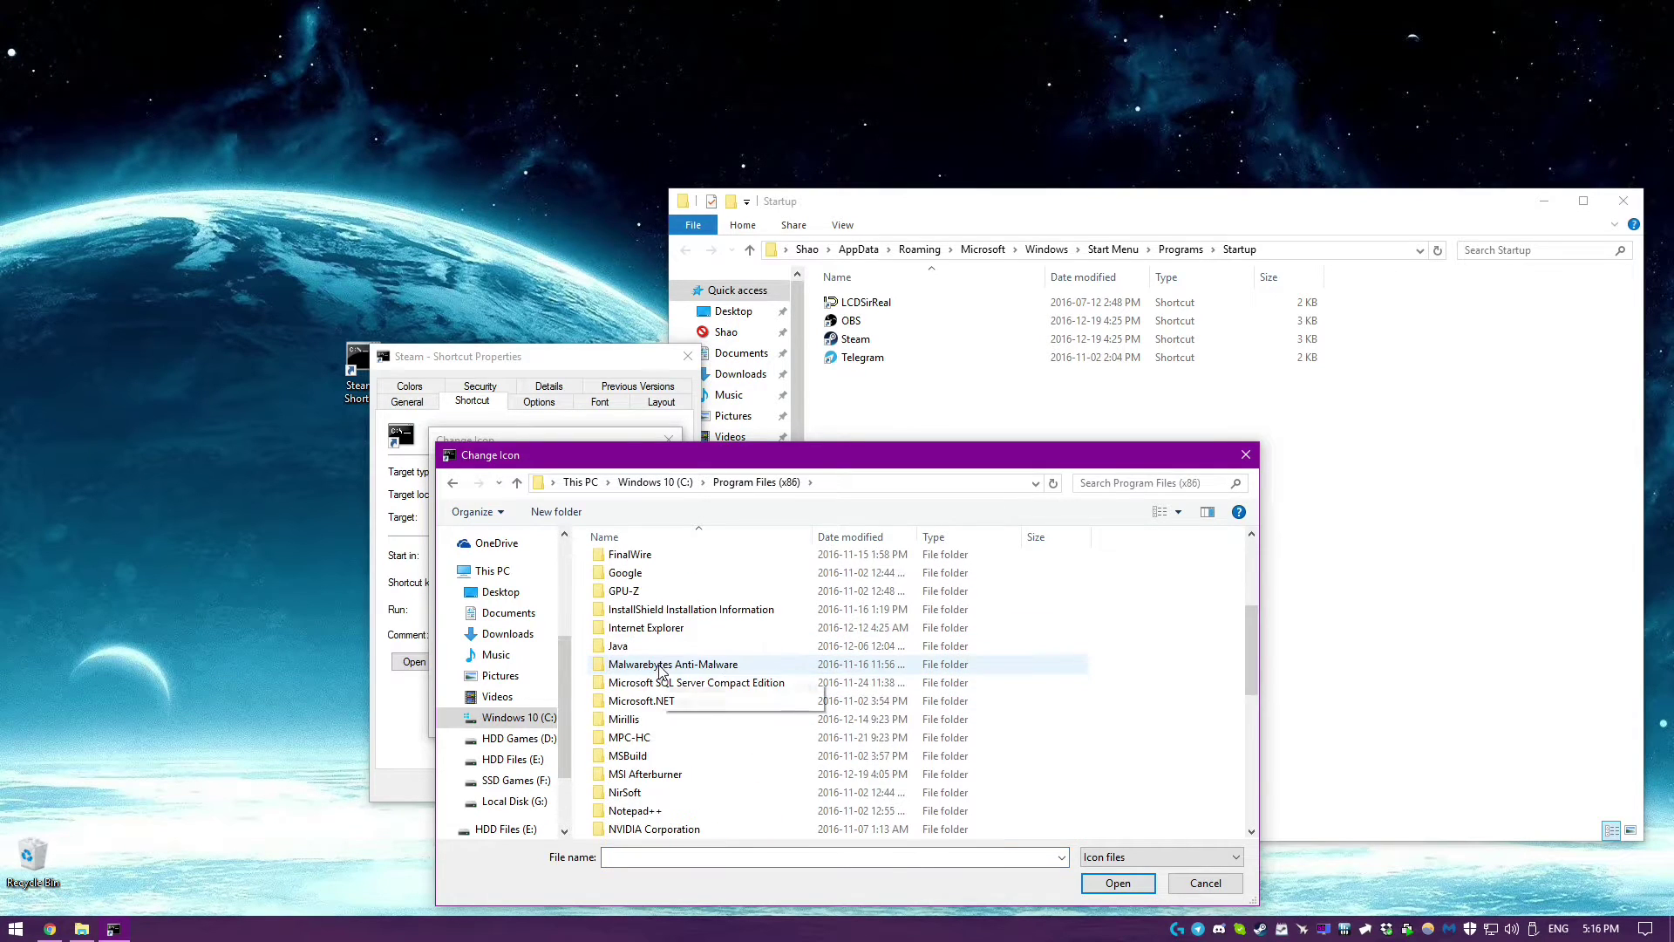
scroll(661, 672, "down", 4)
double_click(662, 685)
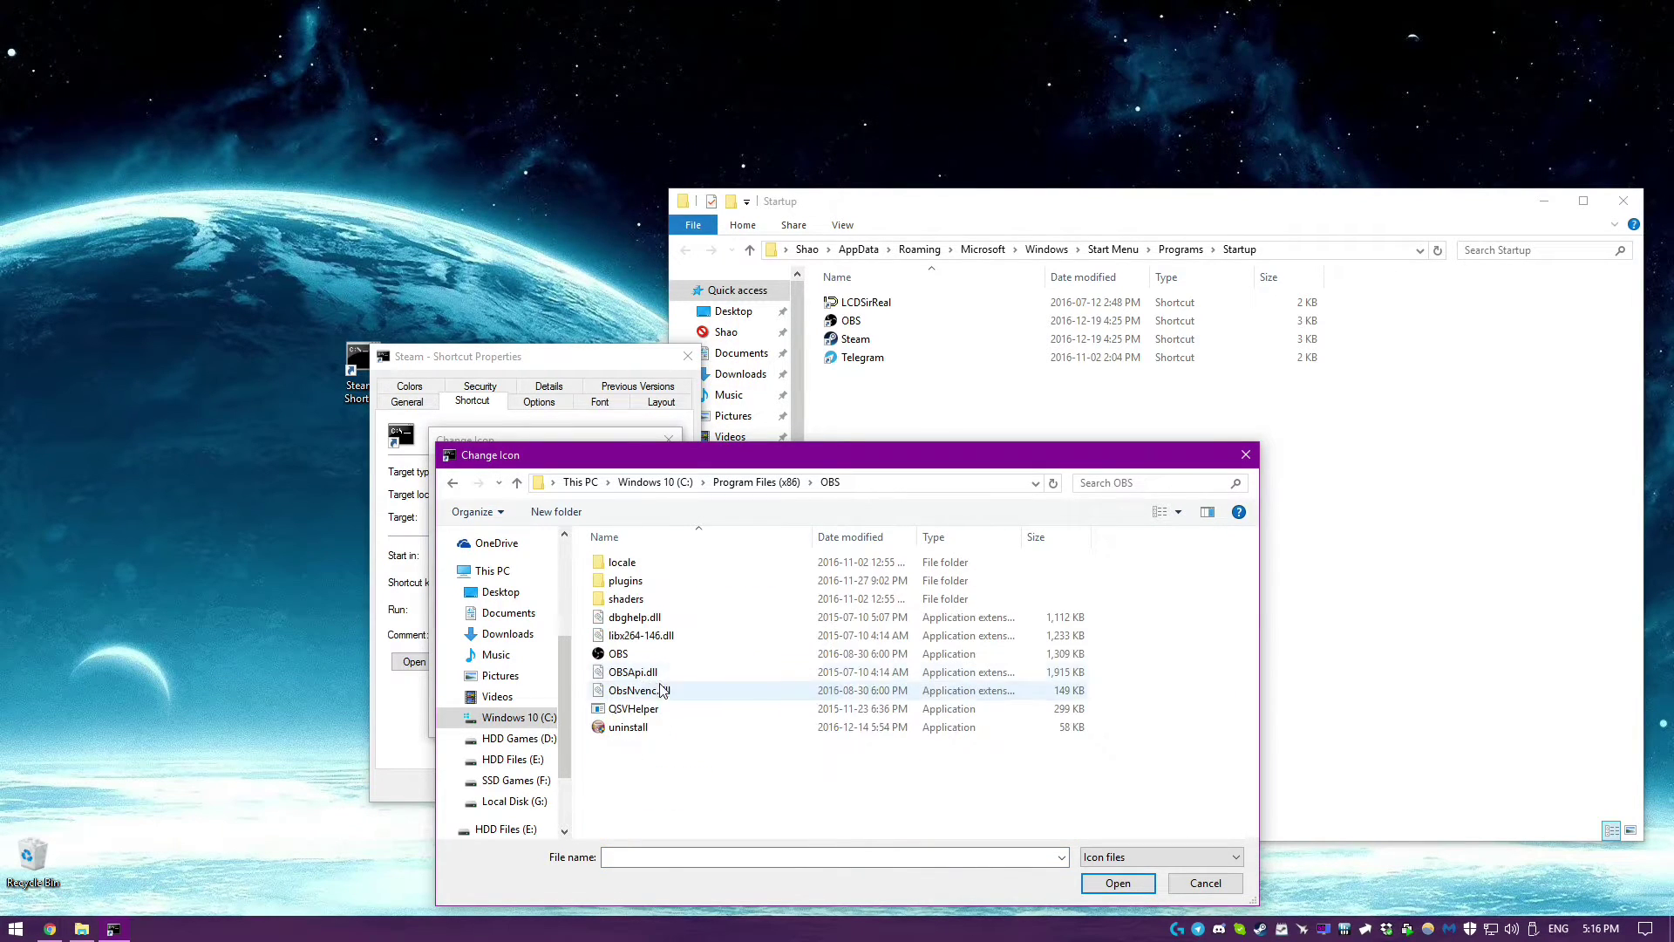
left_click(453, 483)
scroll(626, 766, "down", 4)
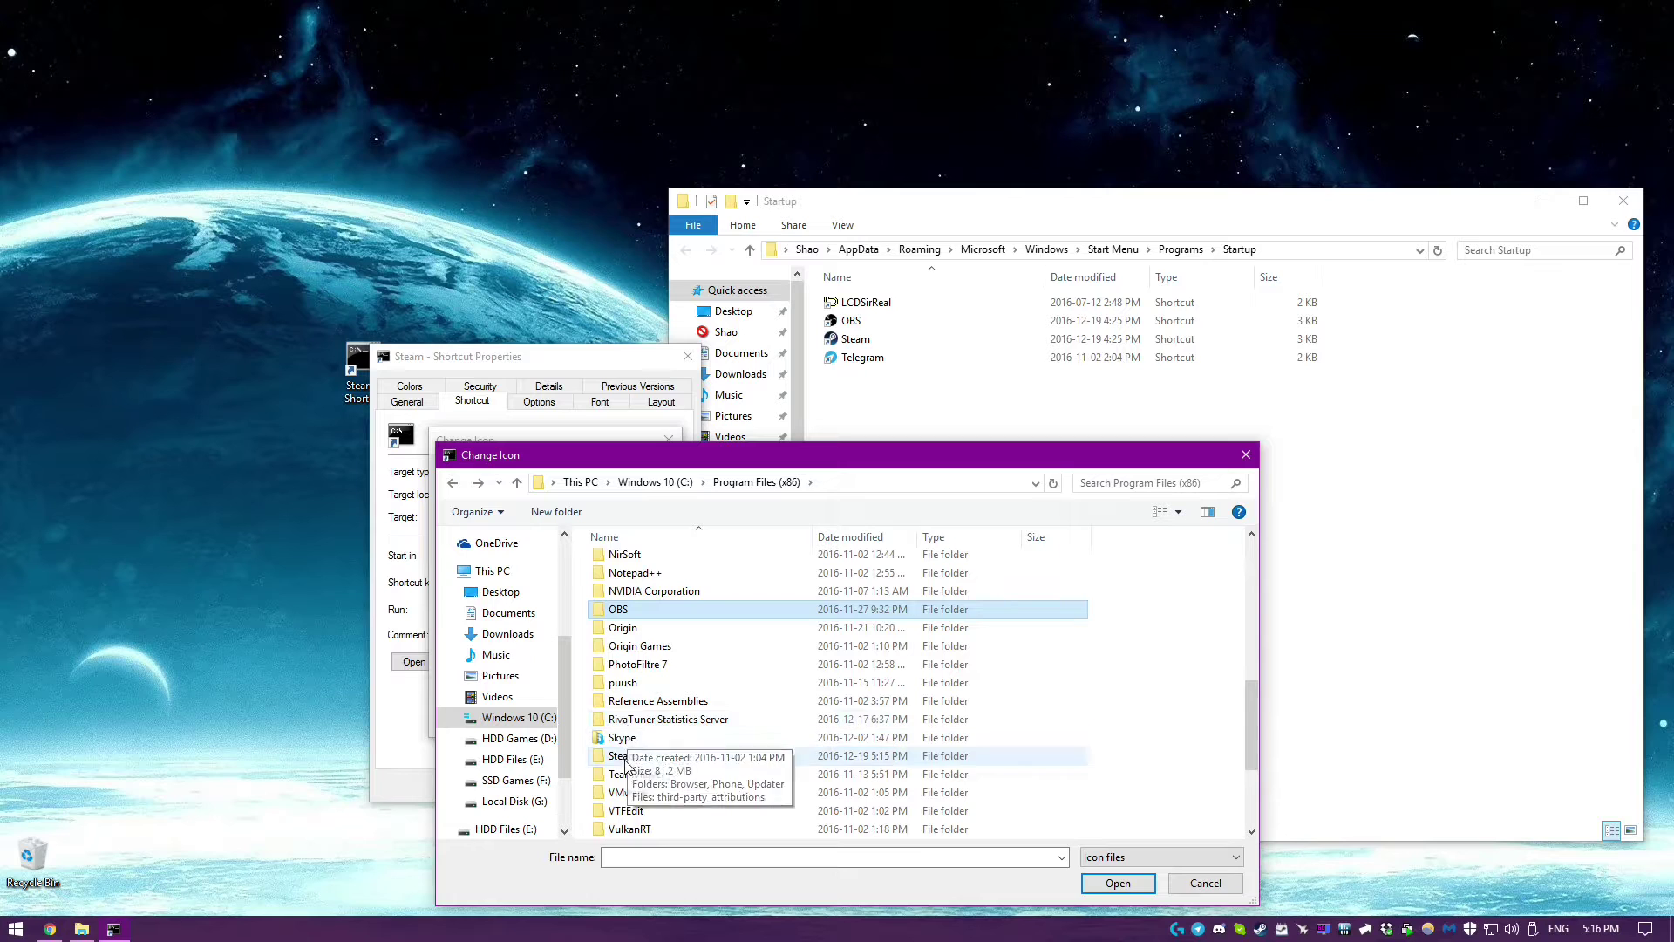
double_click(623, 757)
scroll(633, 735, "down", 6)
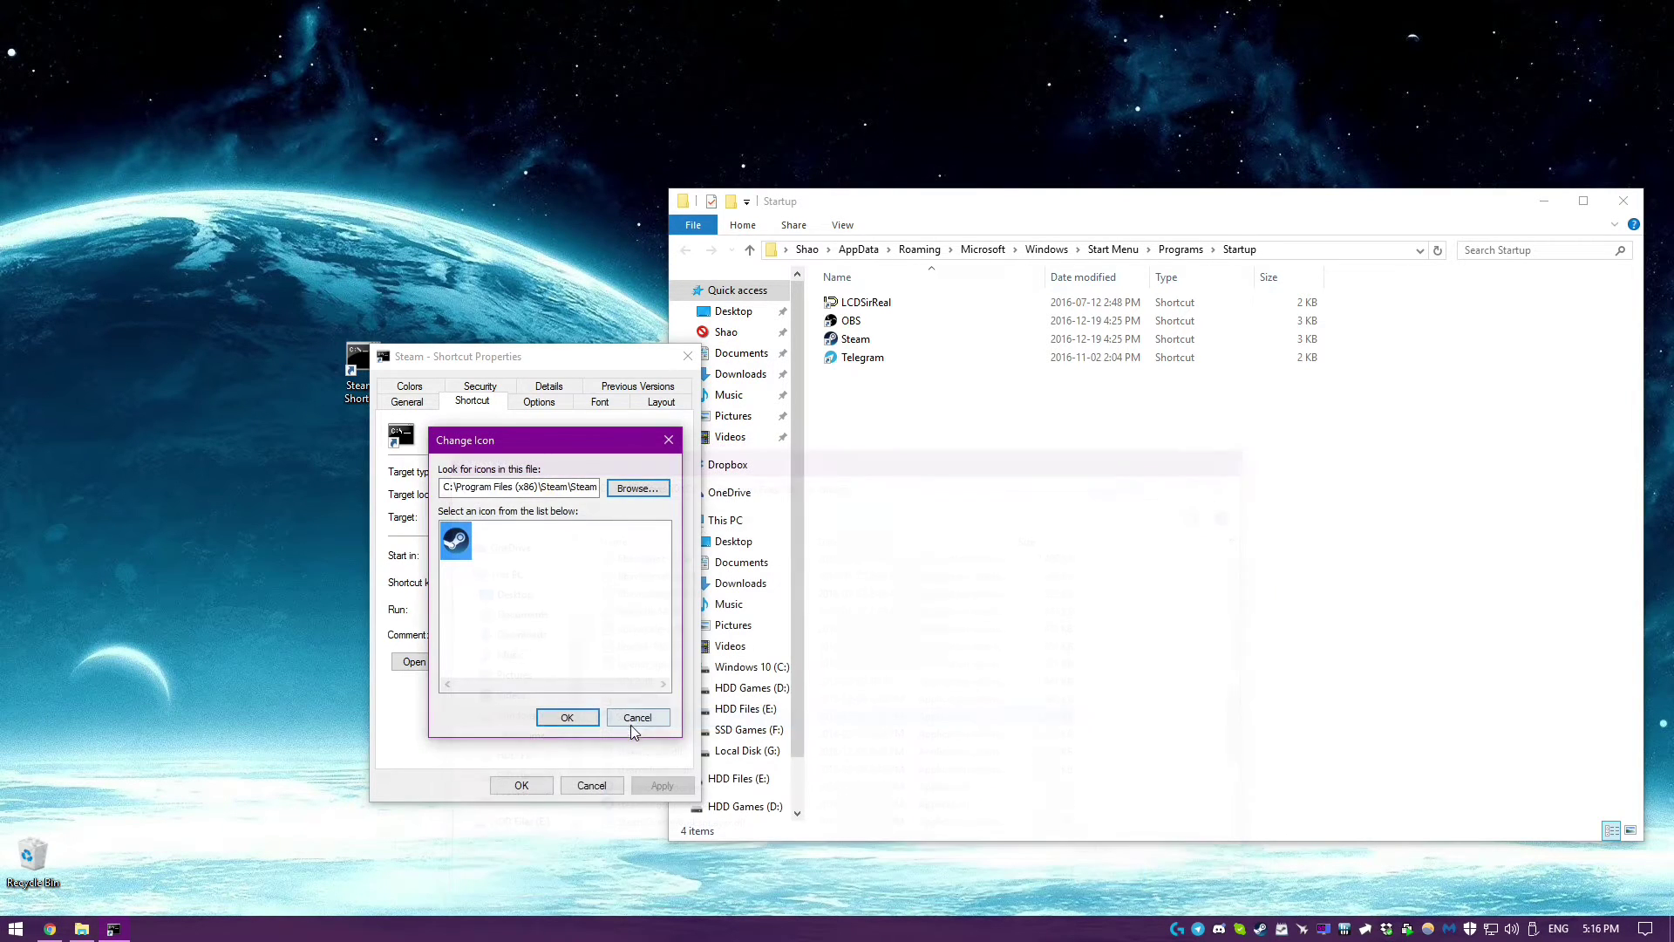
left_click(580, 717)
left_click(521, 784)
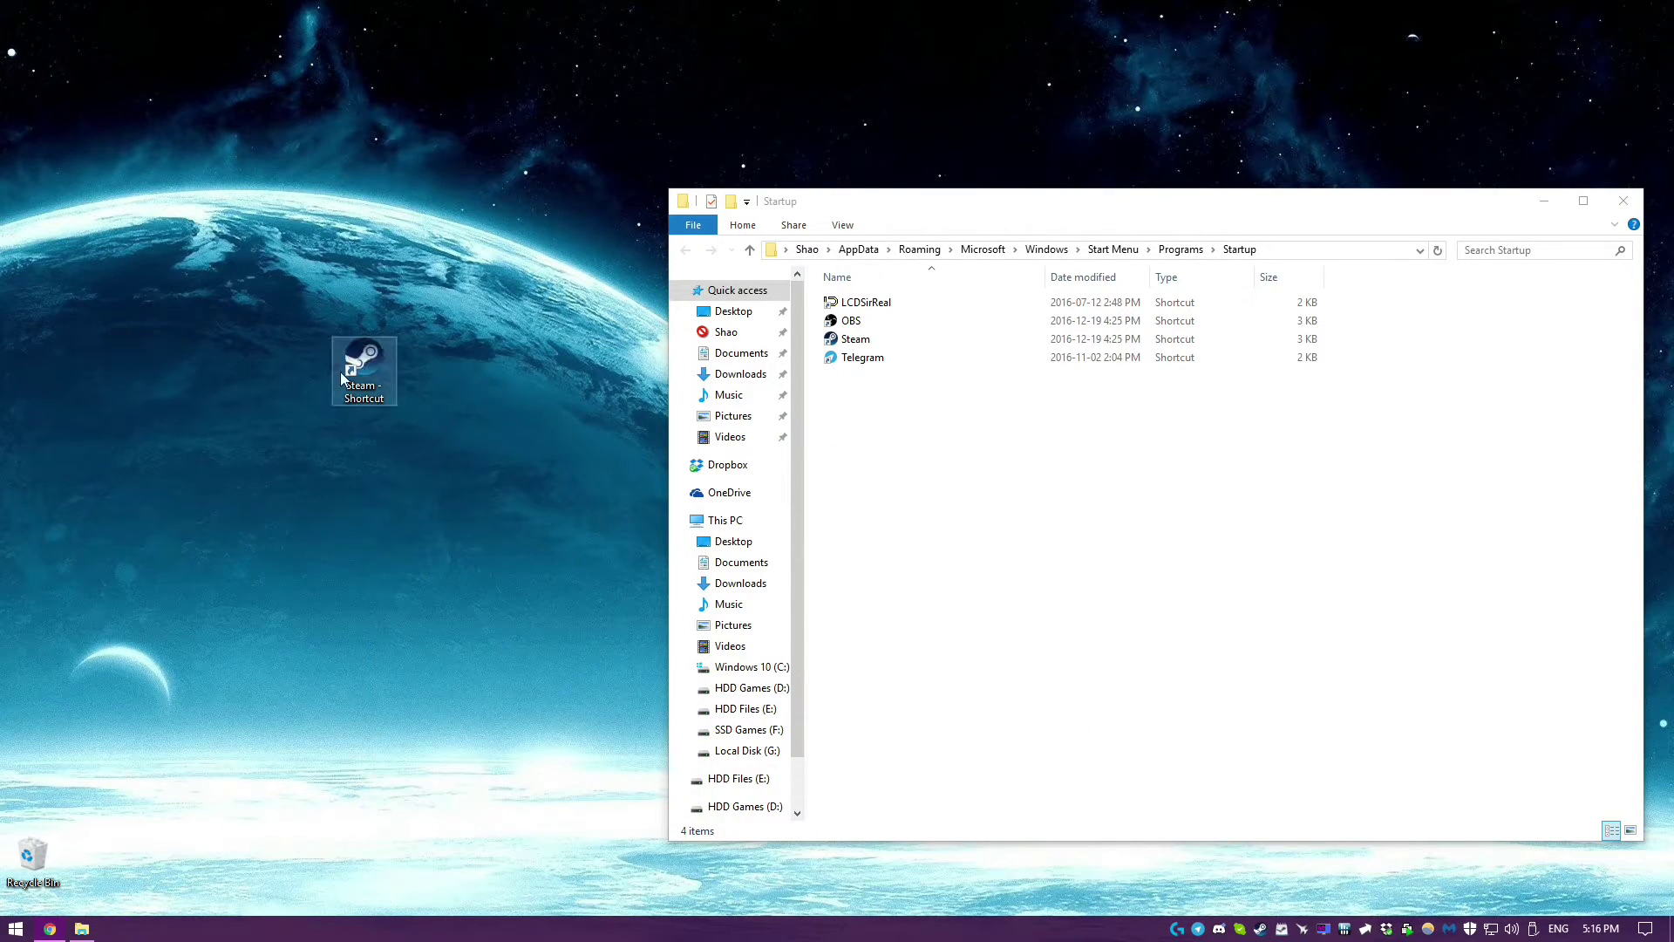
left_click_drag(339, 382, 455, 471)
mouse_move(373, 395)
left_mouse_down()
mouse_move(950, 386)
mouse_move(941, 428)
mouse_move(395, 386)
left_mouse_up()
left_click(15, 928)
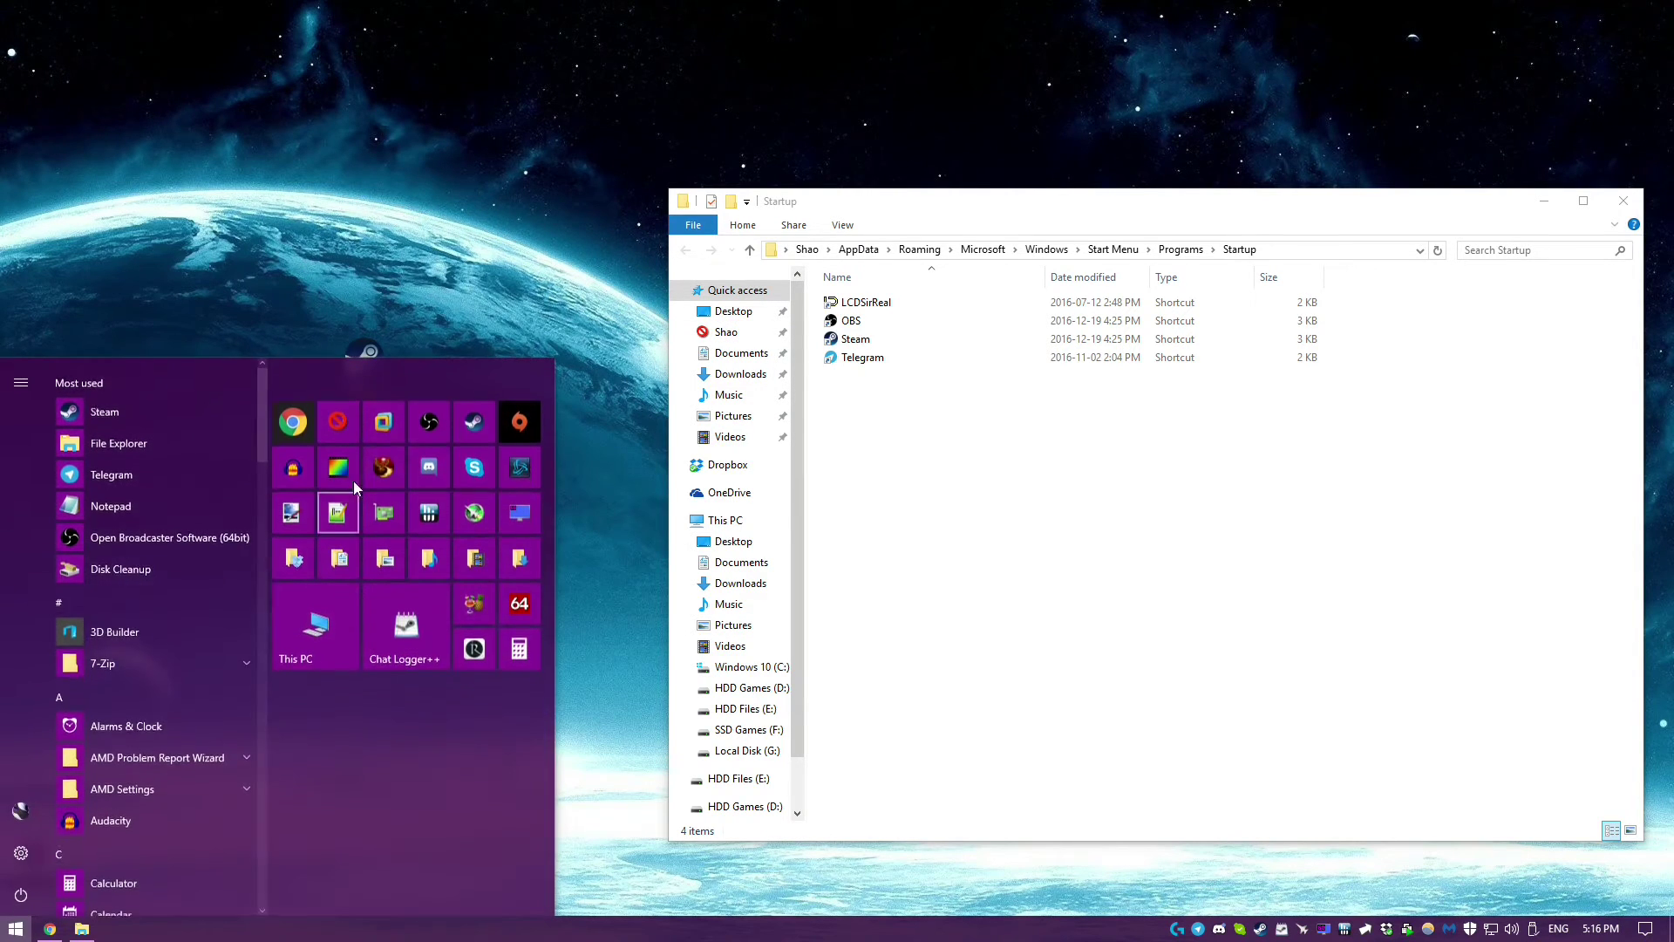
left_click(475, 604)
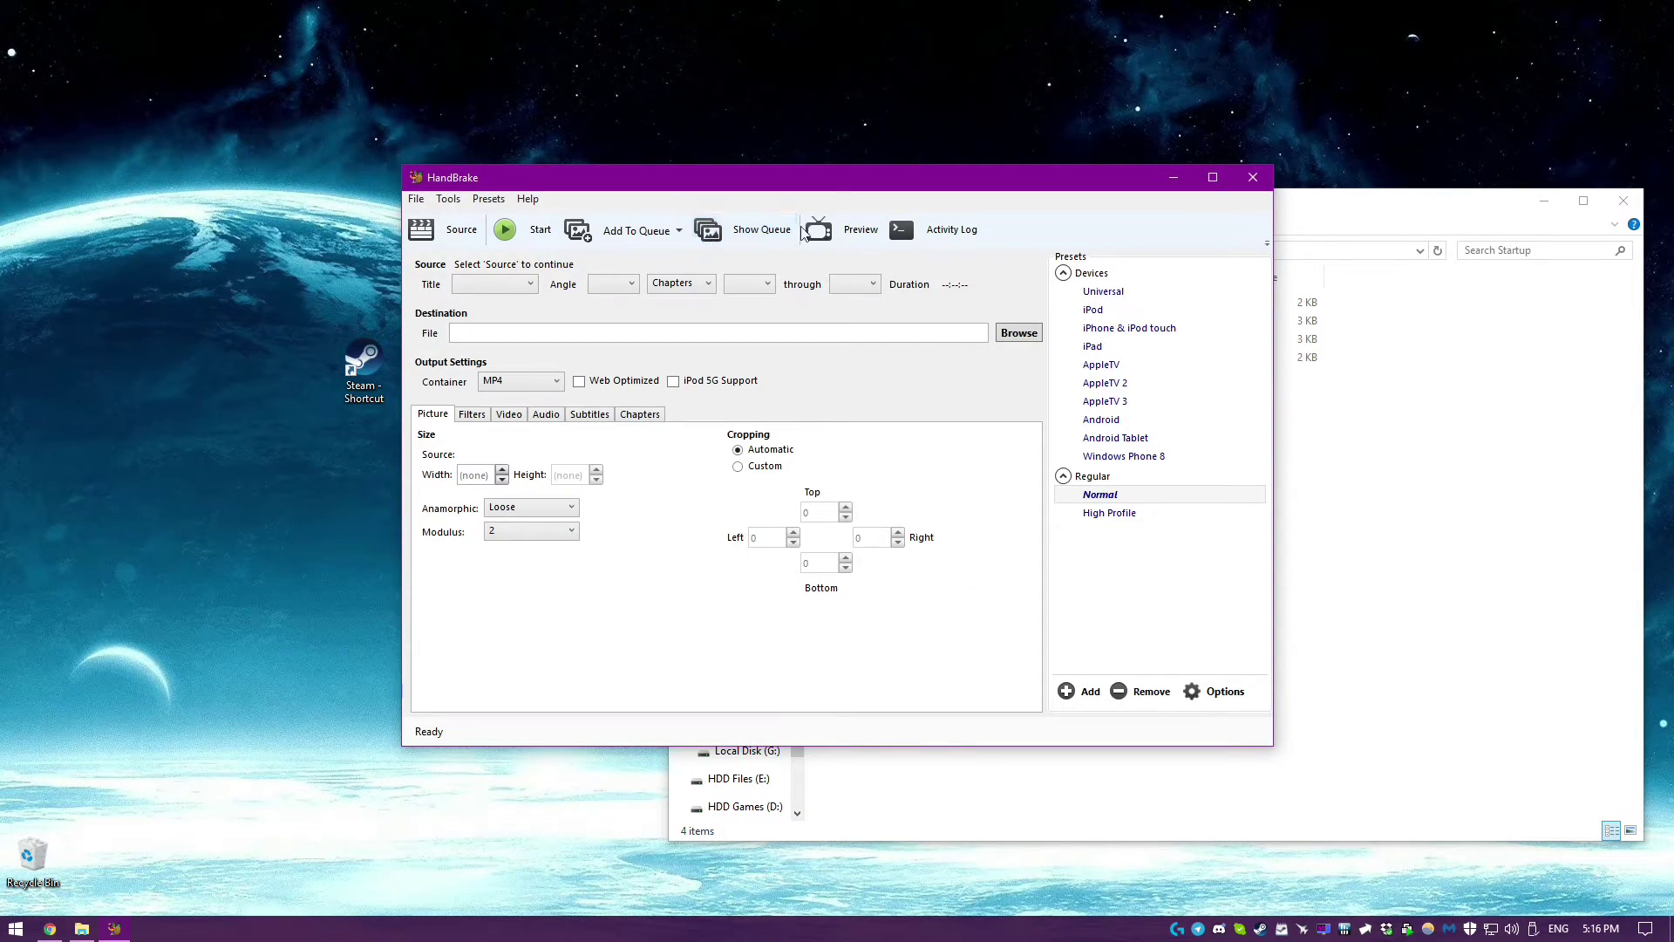
key("ctrl+shift+Escape")
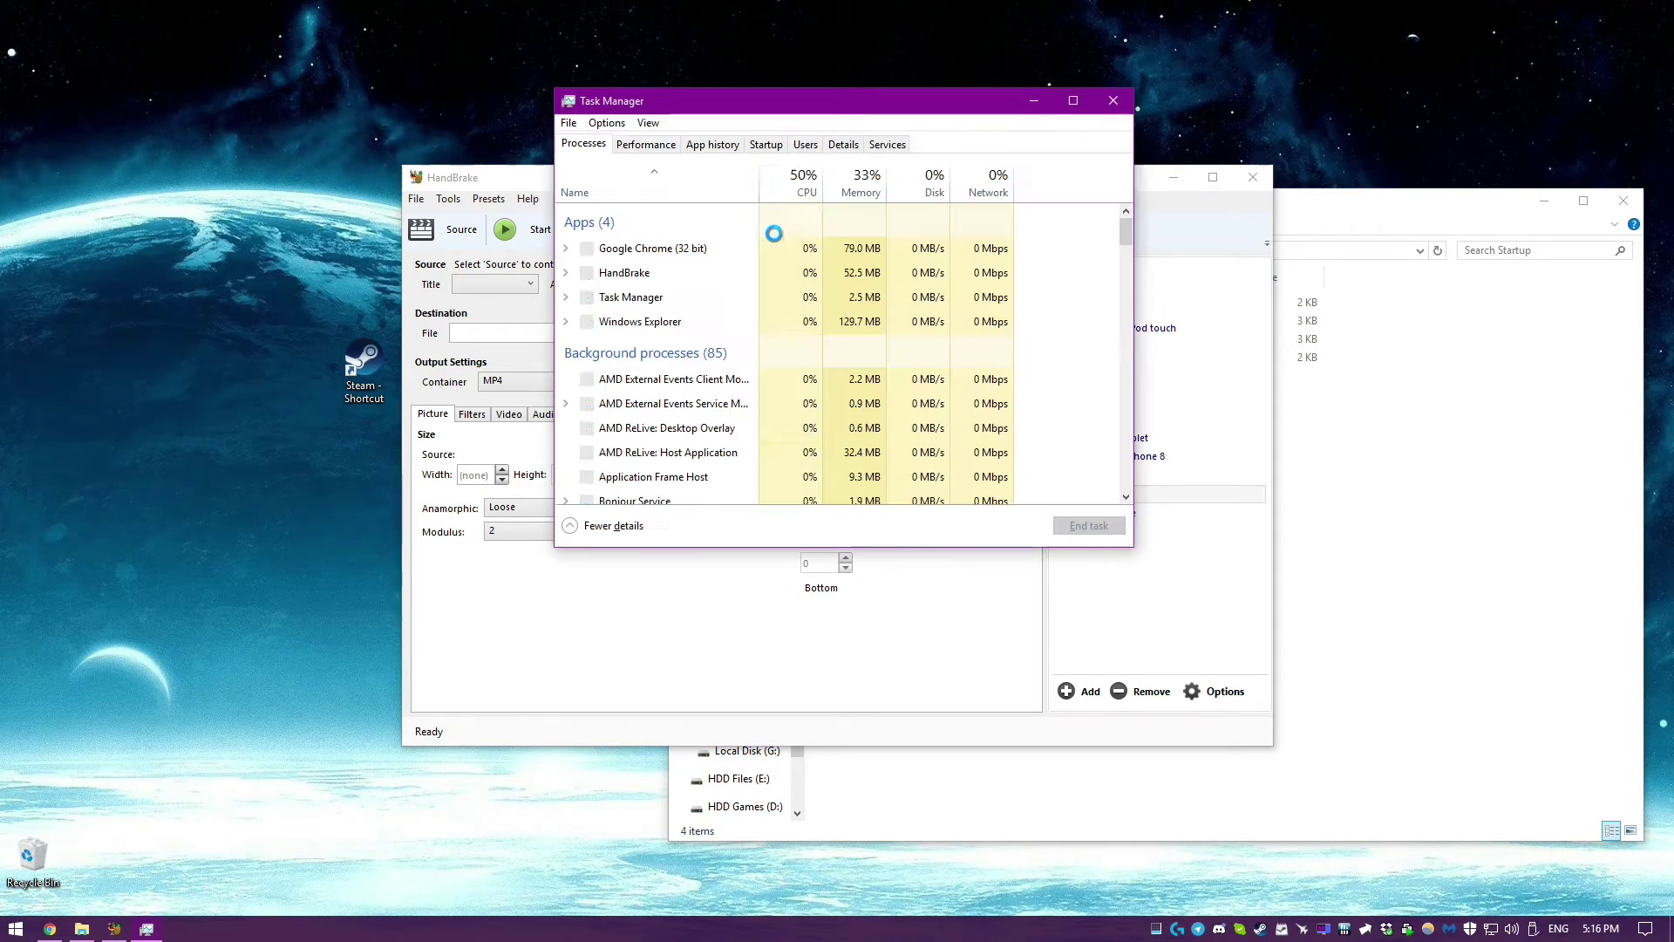
left_click(843, 144)
scroll(604, 347, "down", 15)
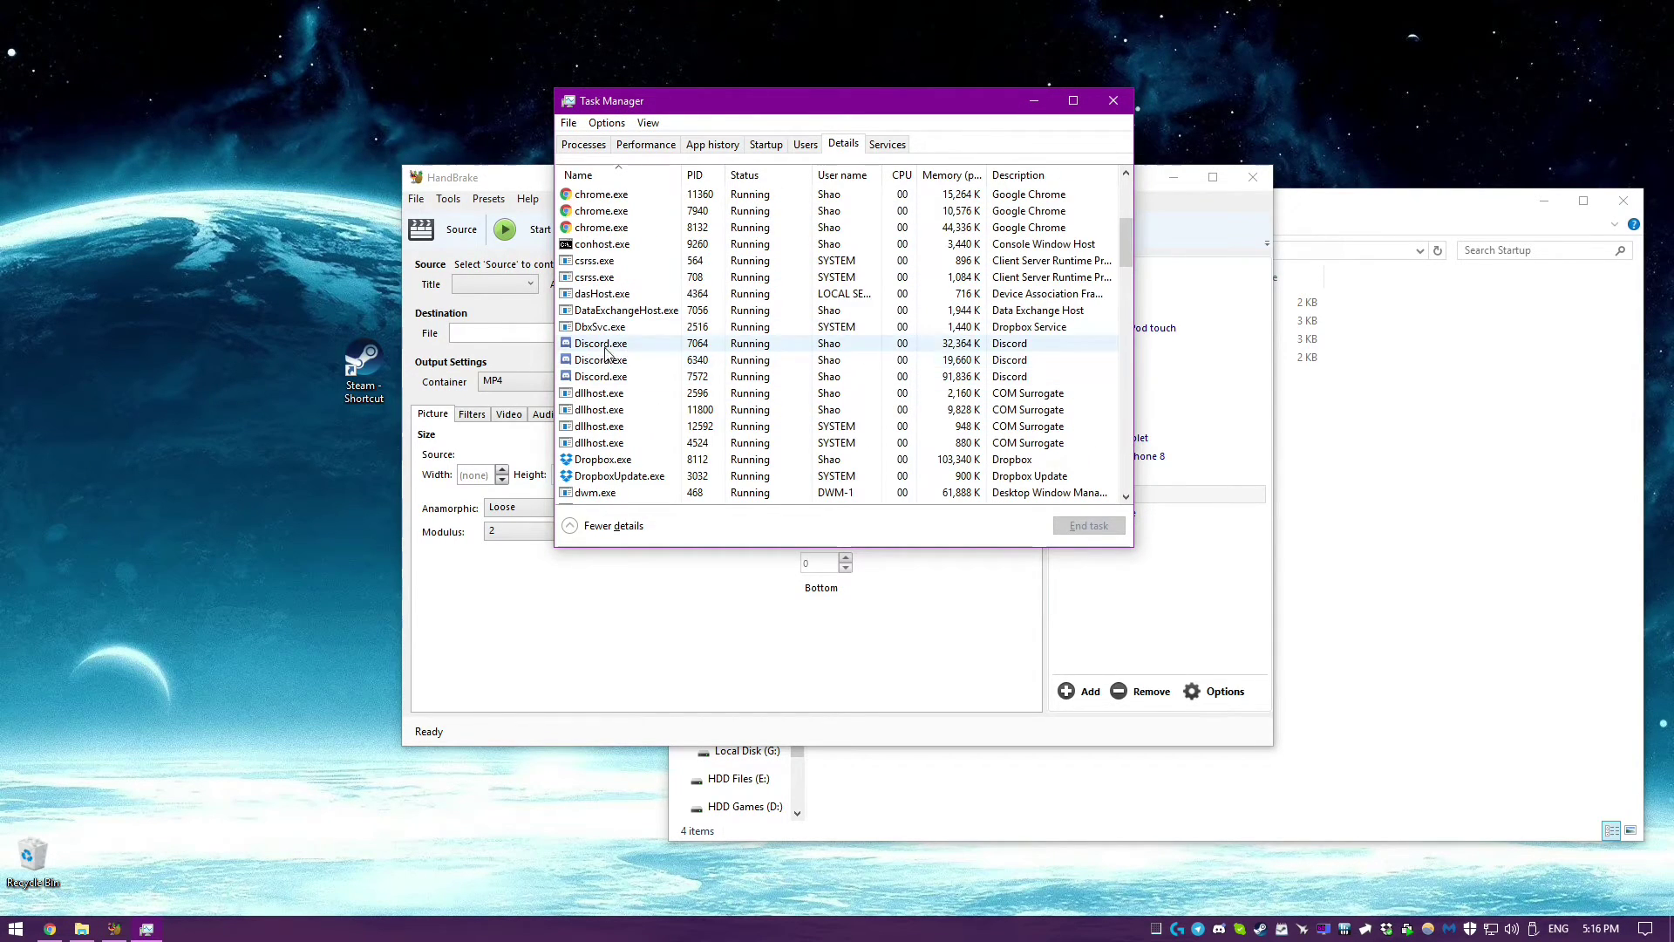
right_click(636, 227)
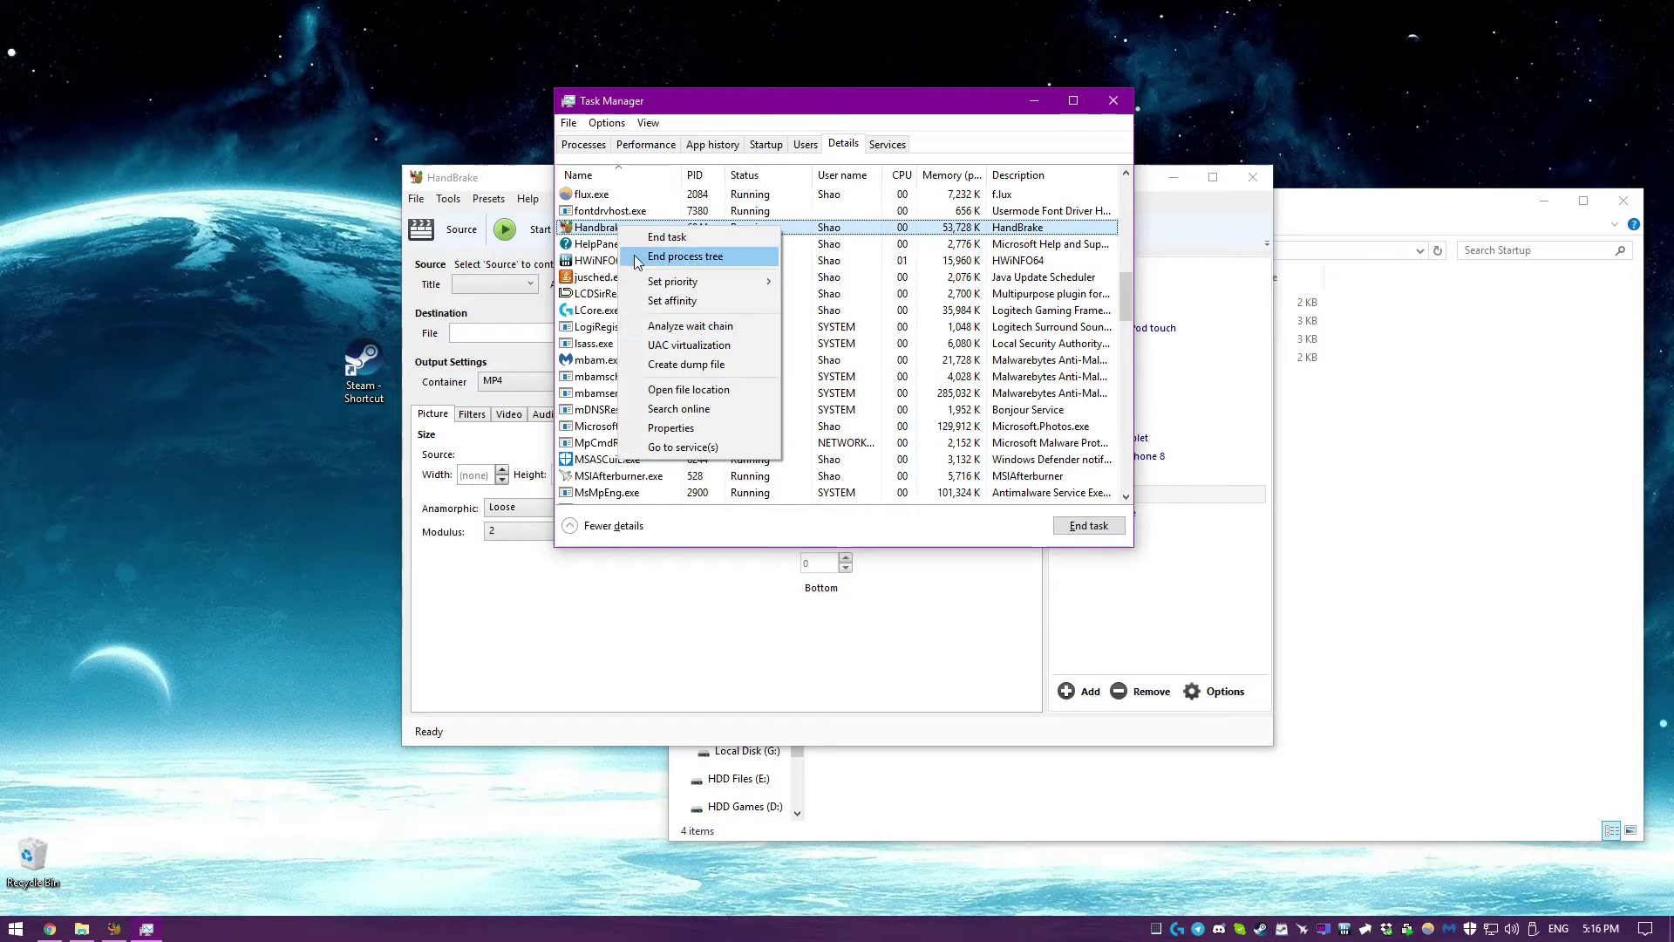
left_click(685, 314)
scroll(611, 262, "up", 1)
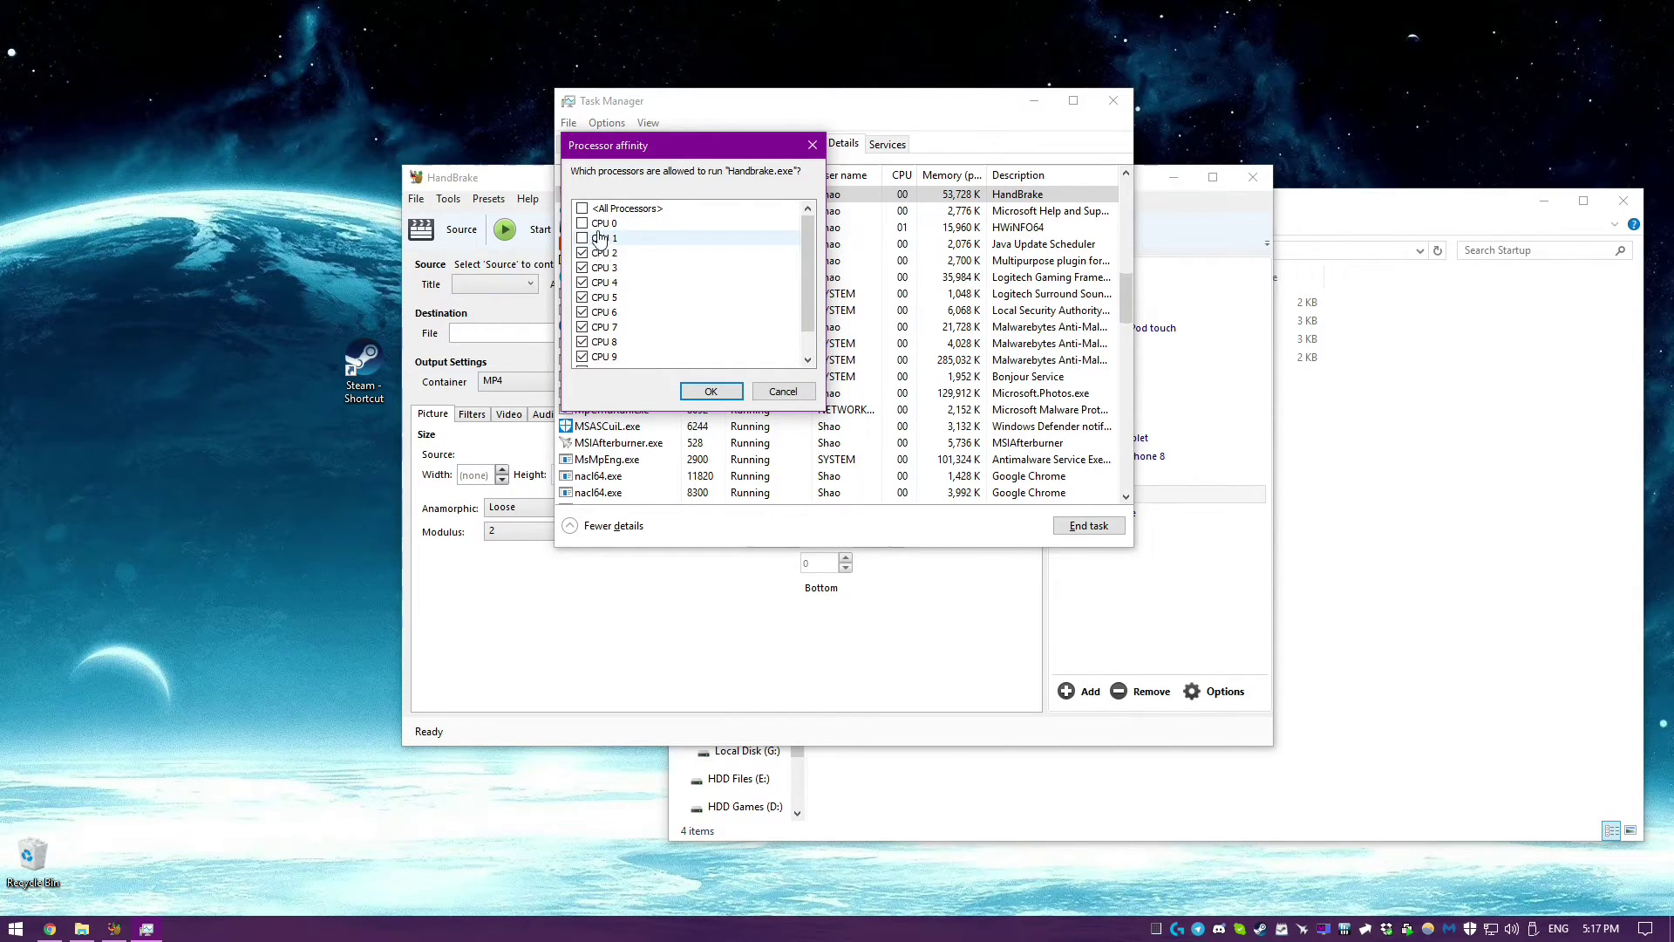
scroll(599, 240, "down", 1)
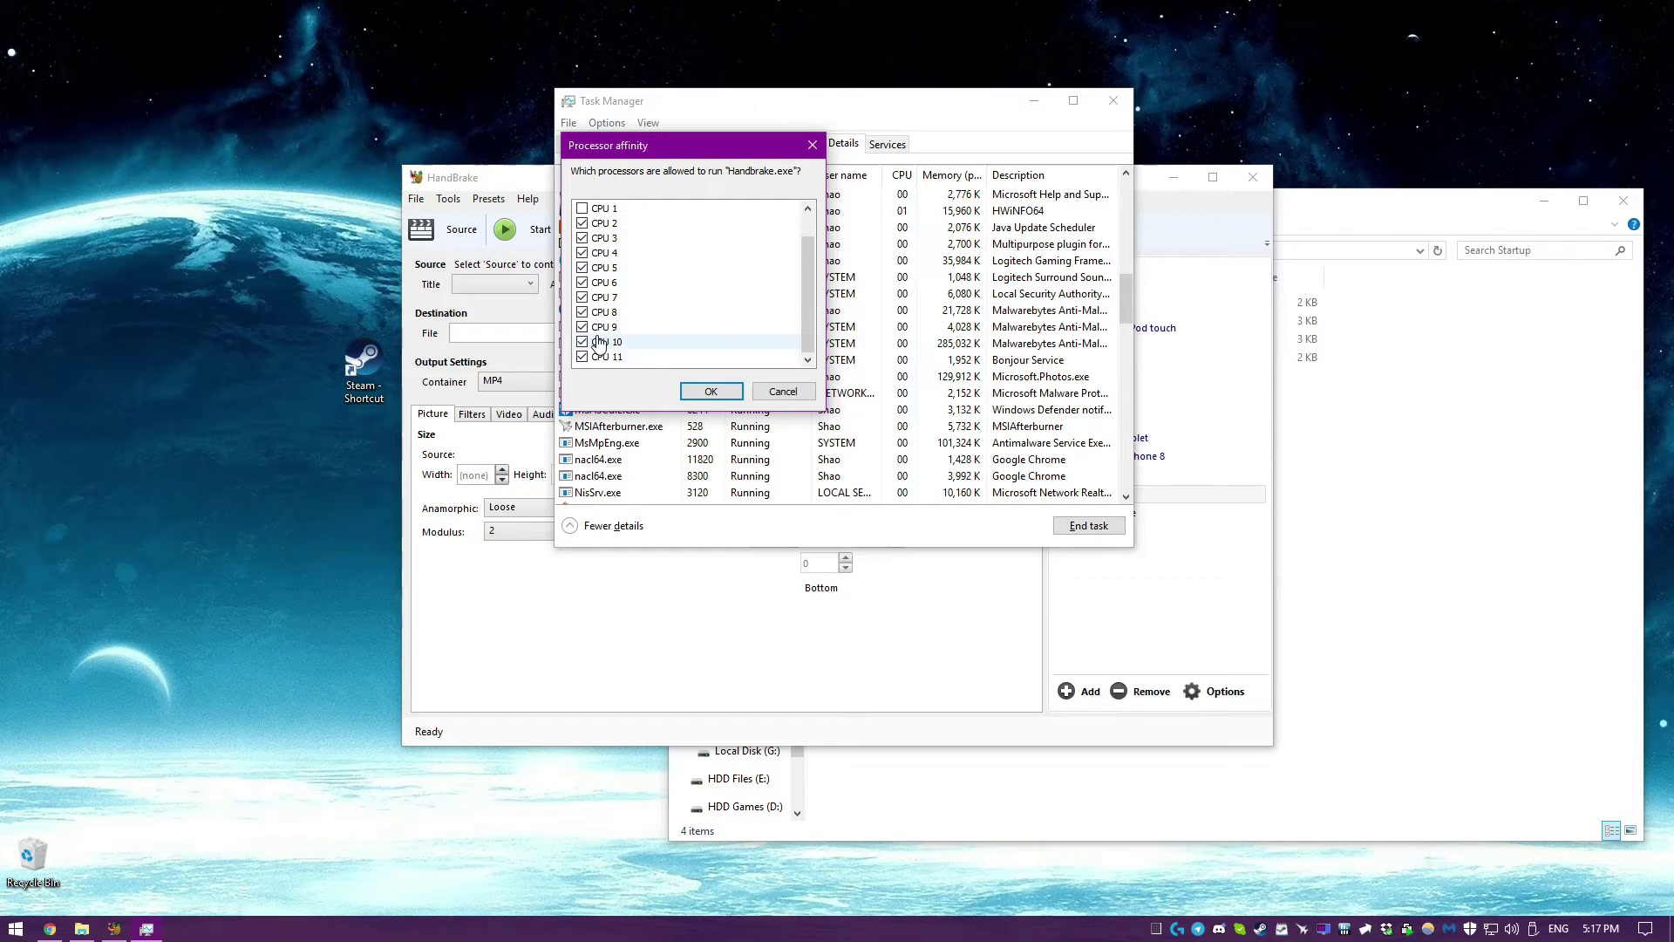
left_click(782, 393)
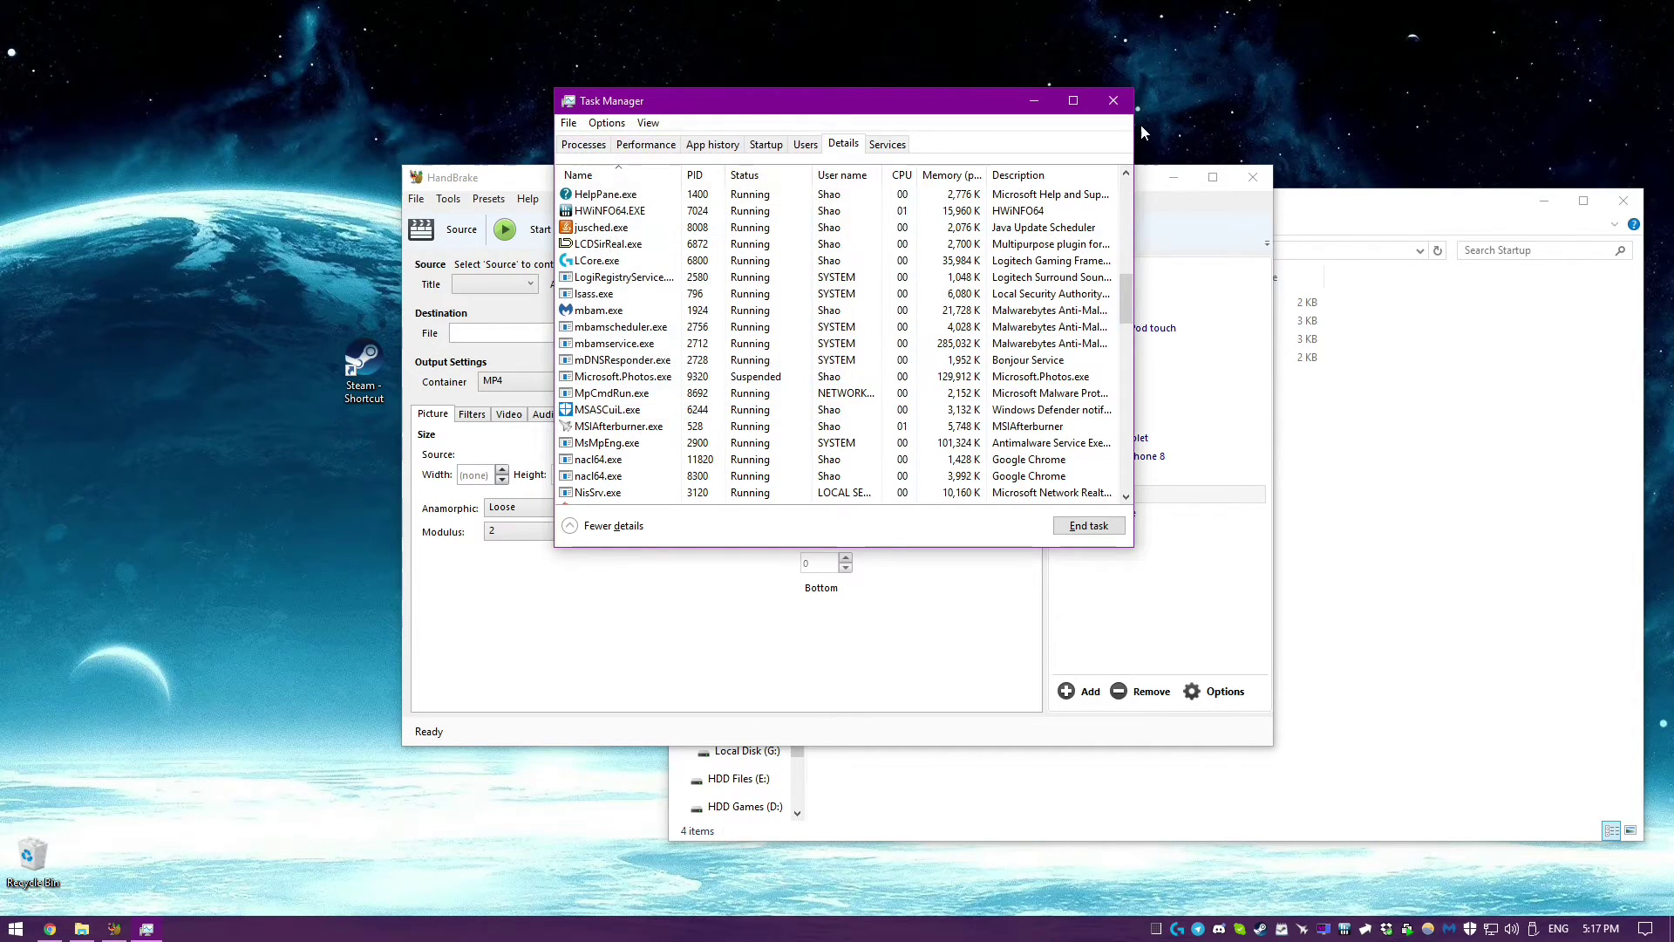
left_click(1115, 102)
left_click(1253, 177)
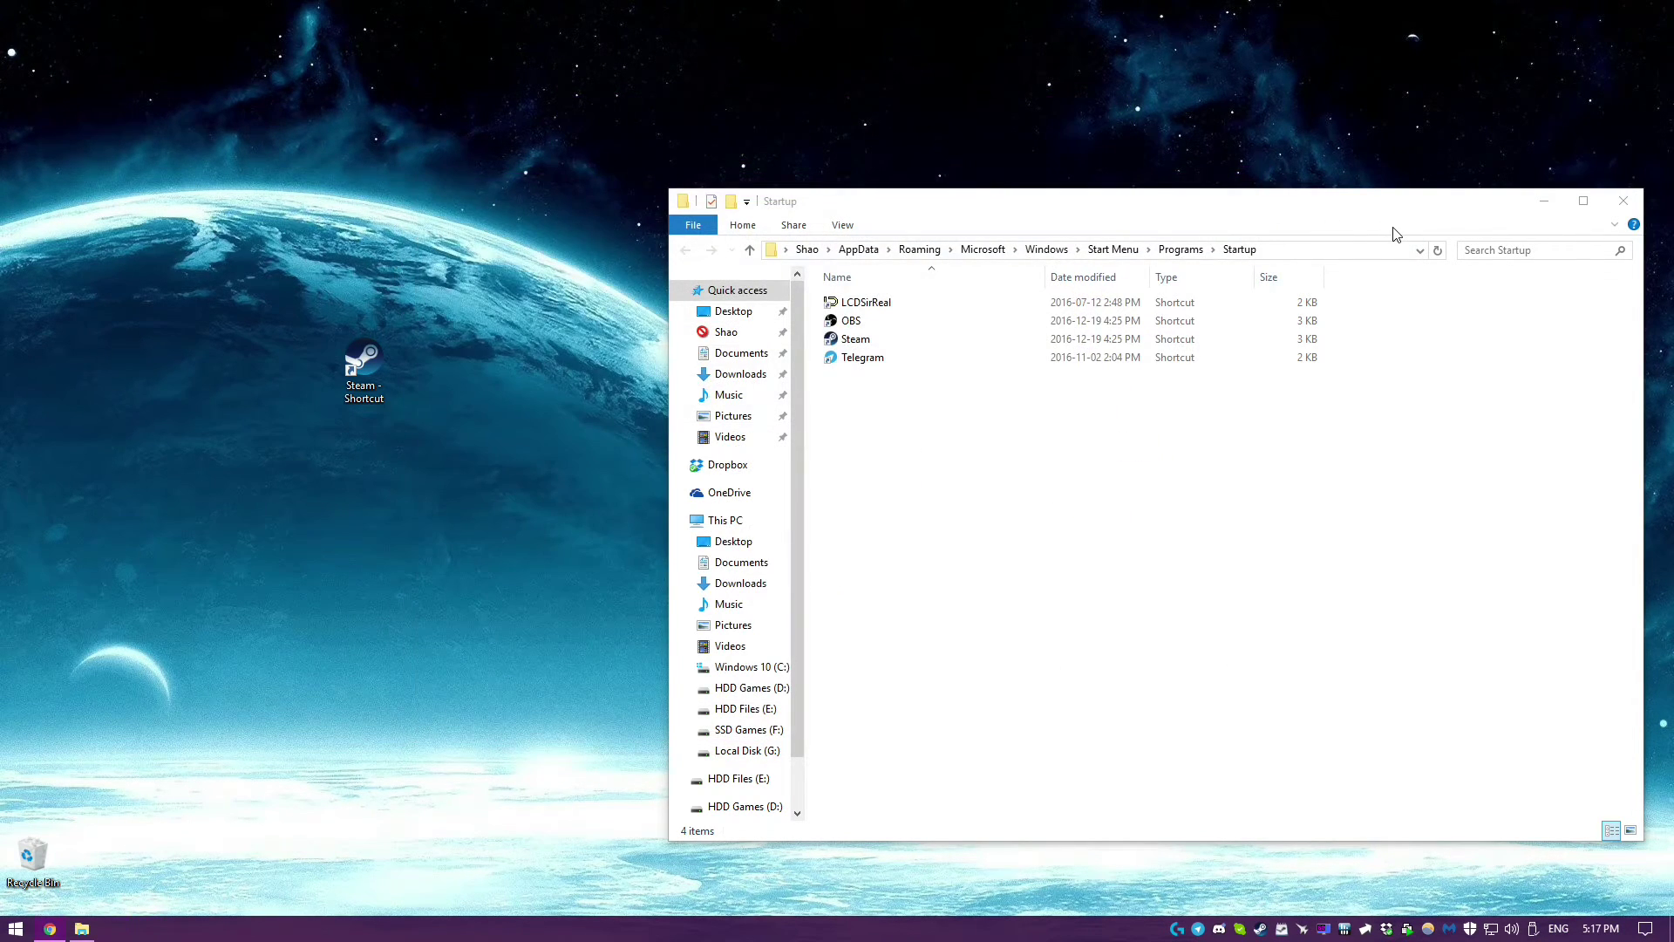
Delete the Steam shortcut from the desktop, then close the Startup Explorer window.
left_click_drag(1224, 213, 1218, 215)
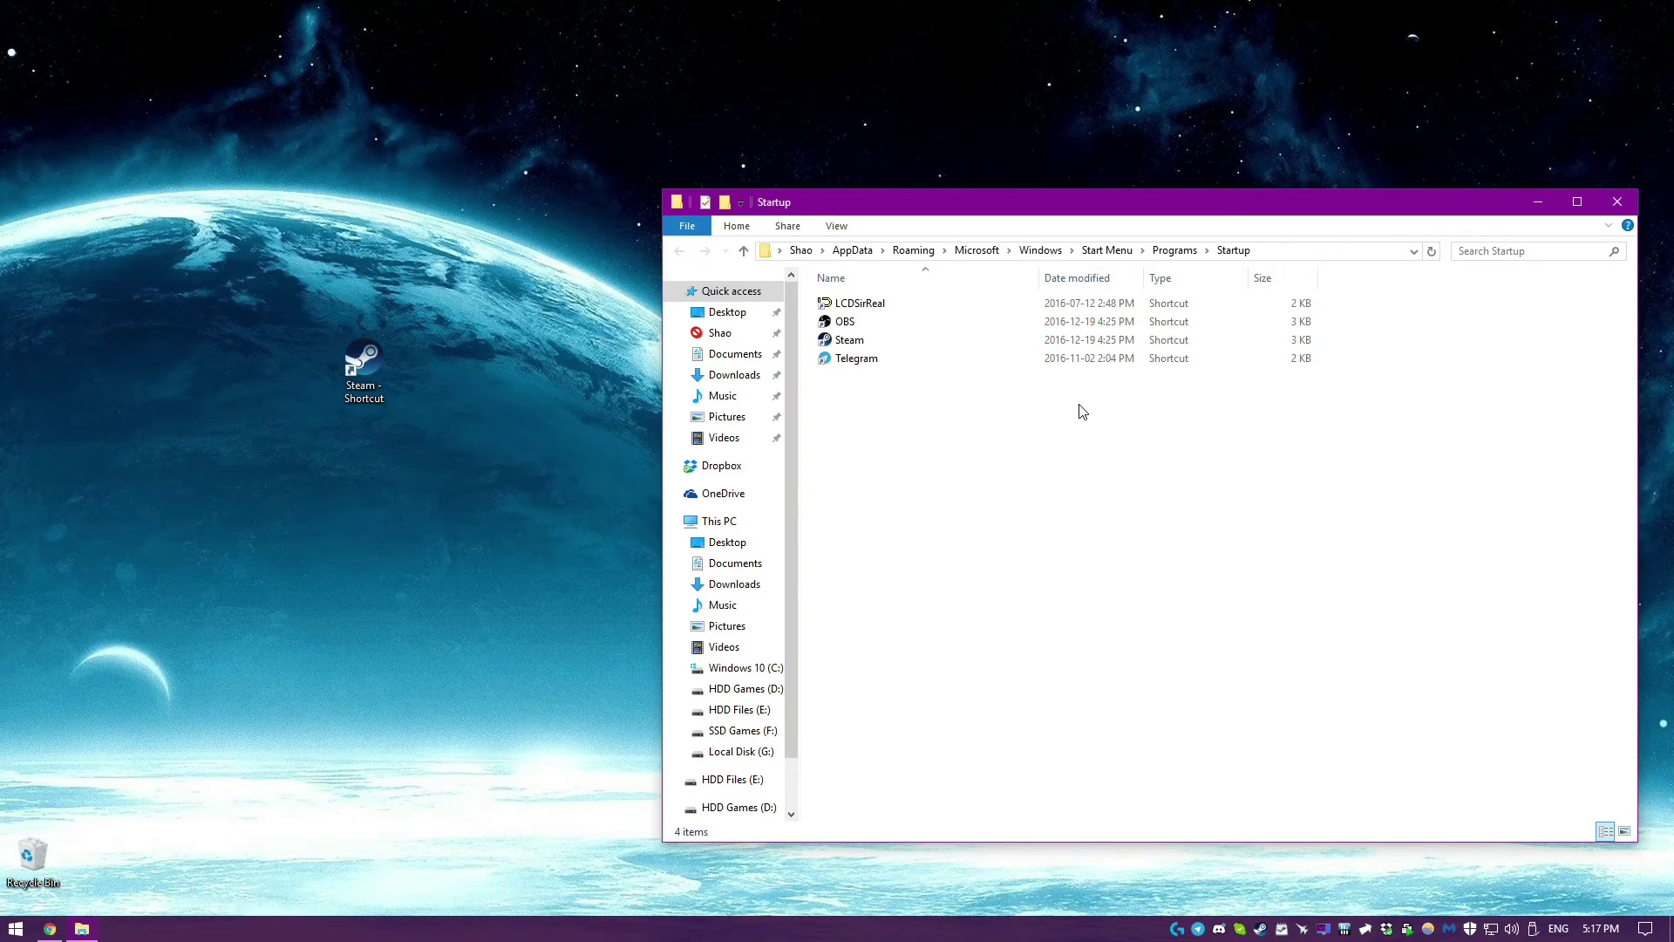
left_click(316, 466)
left_click(390, 354)
key("Delete")
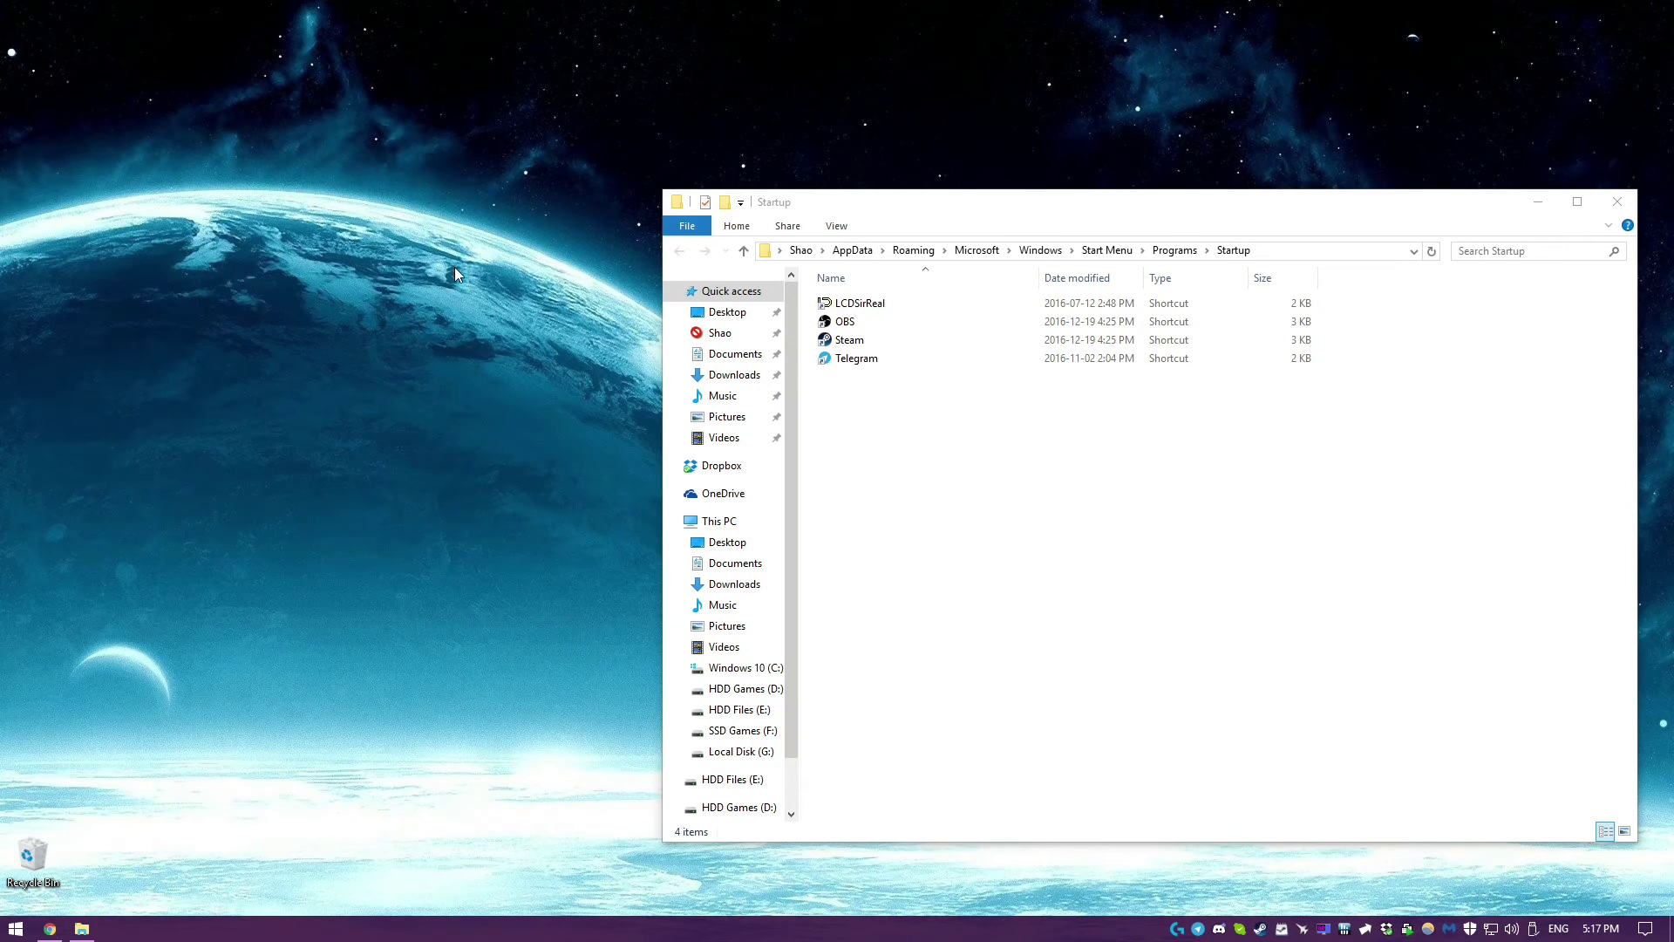
left_click(1618, 201)
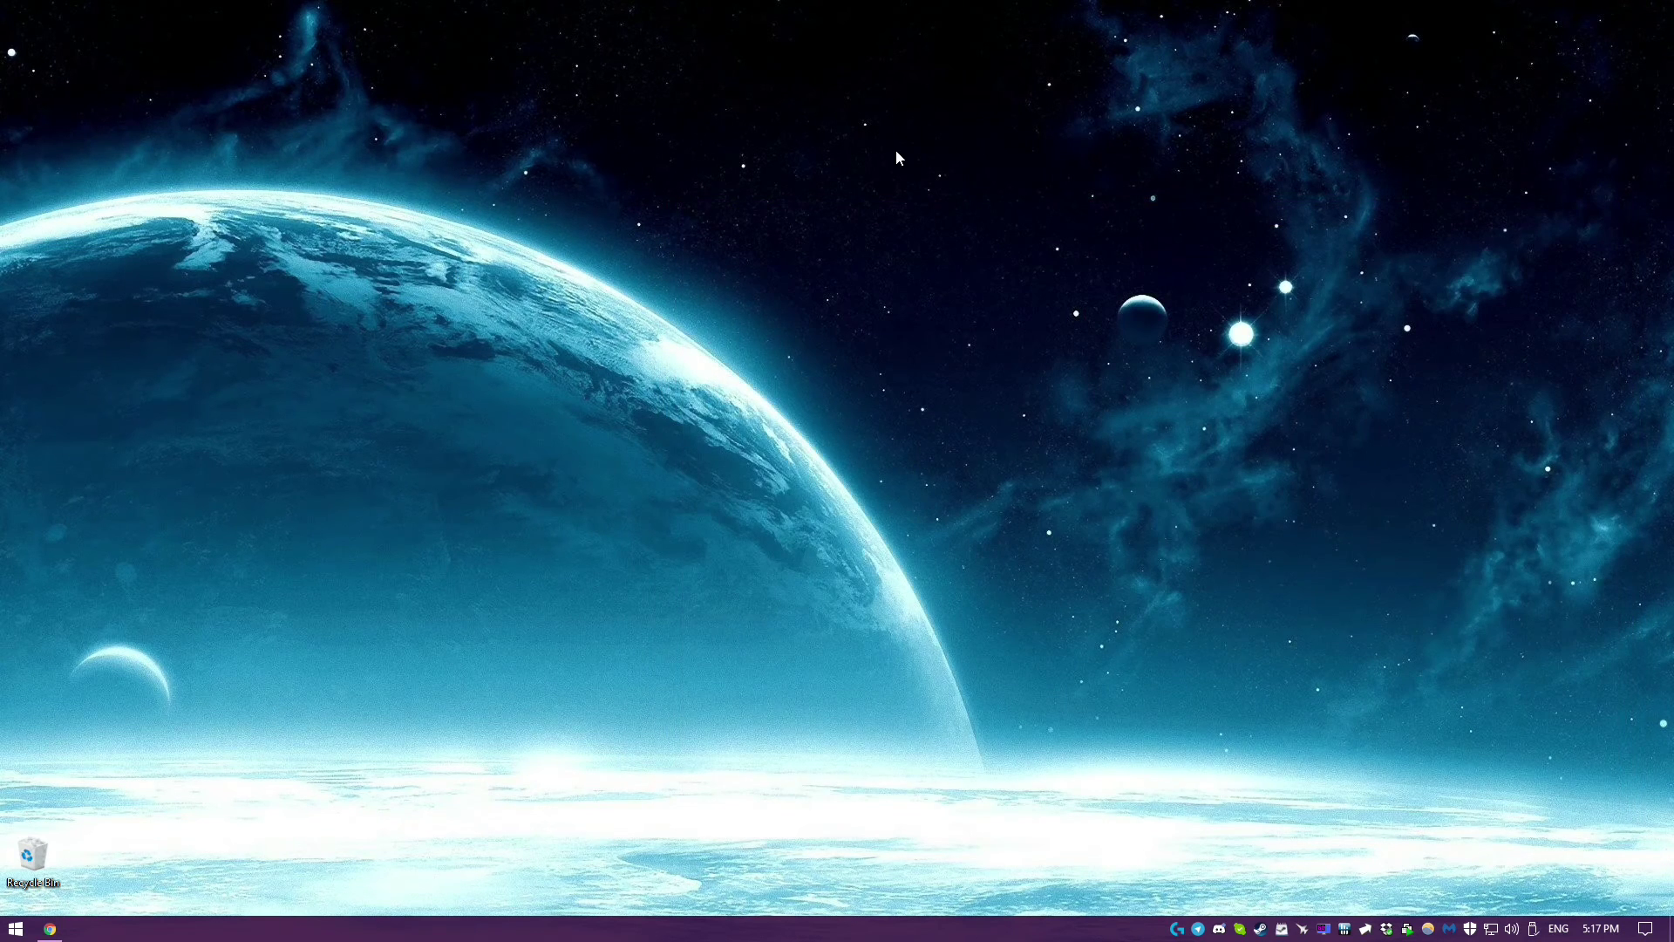